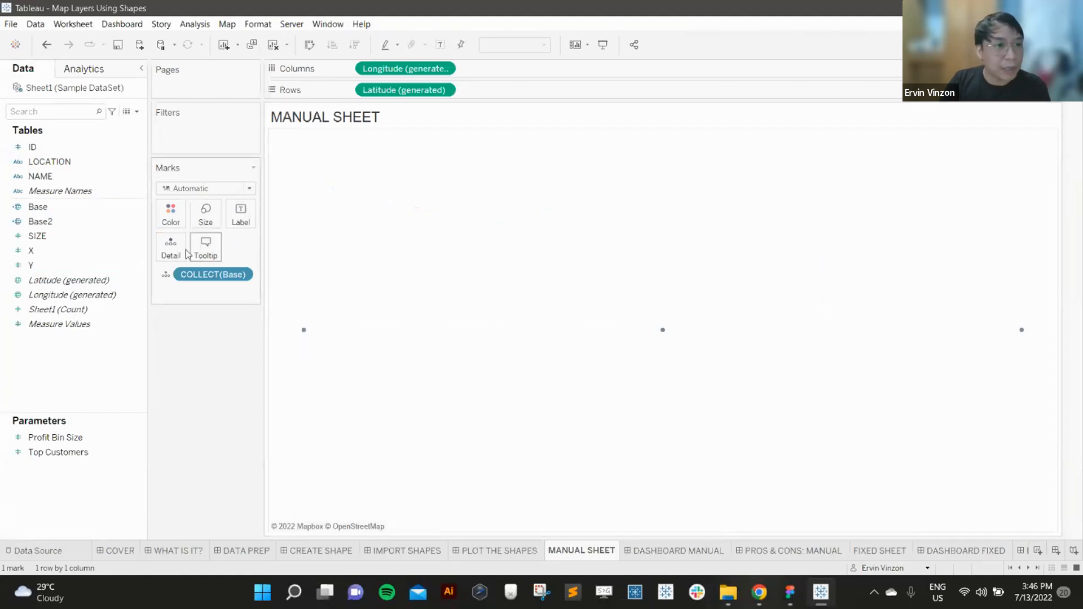
Add ID as a detail to the Base marks and change their mark type to Shape.
left_click(52, 149)
left_click_drag(53, 147, 171, 248)
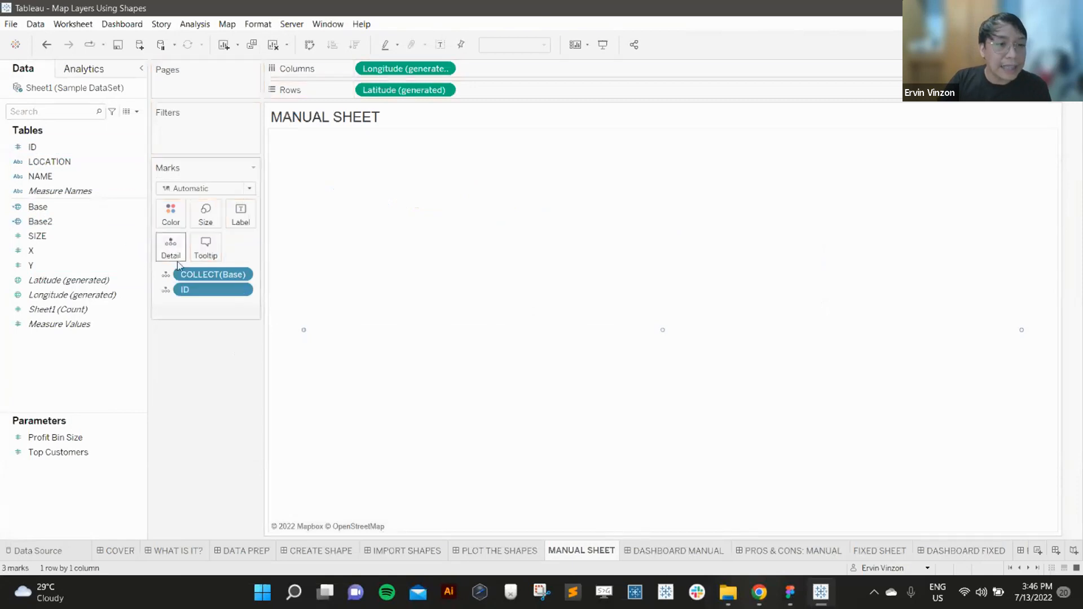
left_click(203, 188)
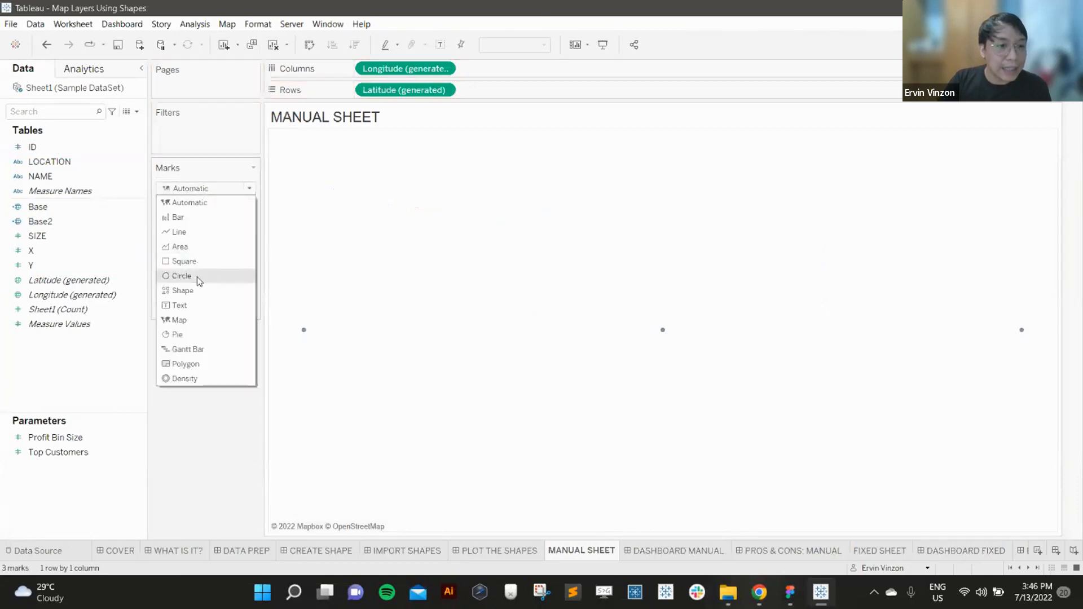
left_click(198, 291)
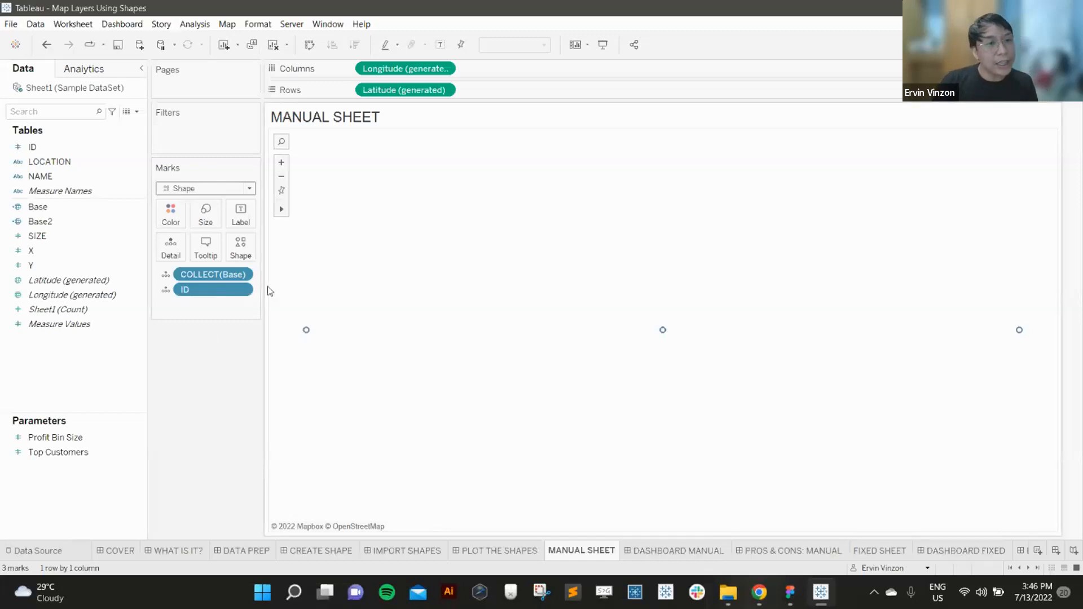
Assign the yellow moon from the Shape Layers Sample Fixed palette as the shape of the Base marks.
left_click(243, 244)
left_click(261, 331)
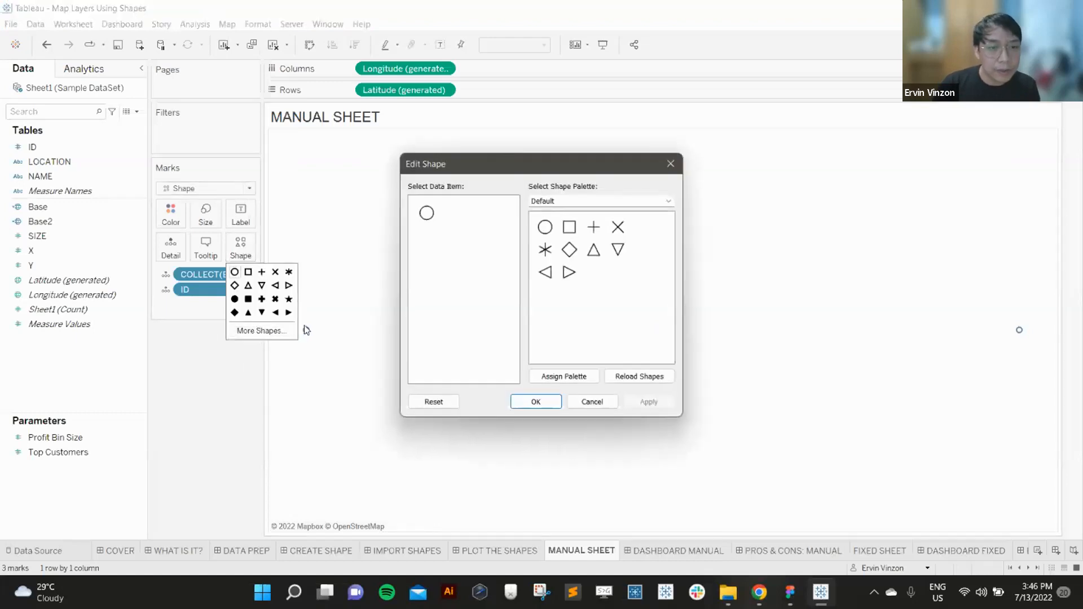
left_click(579, 204)
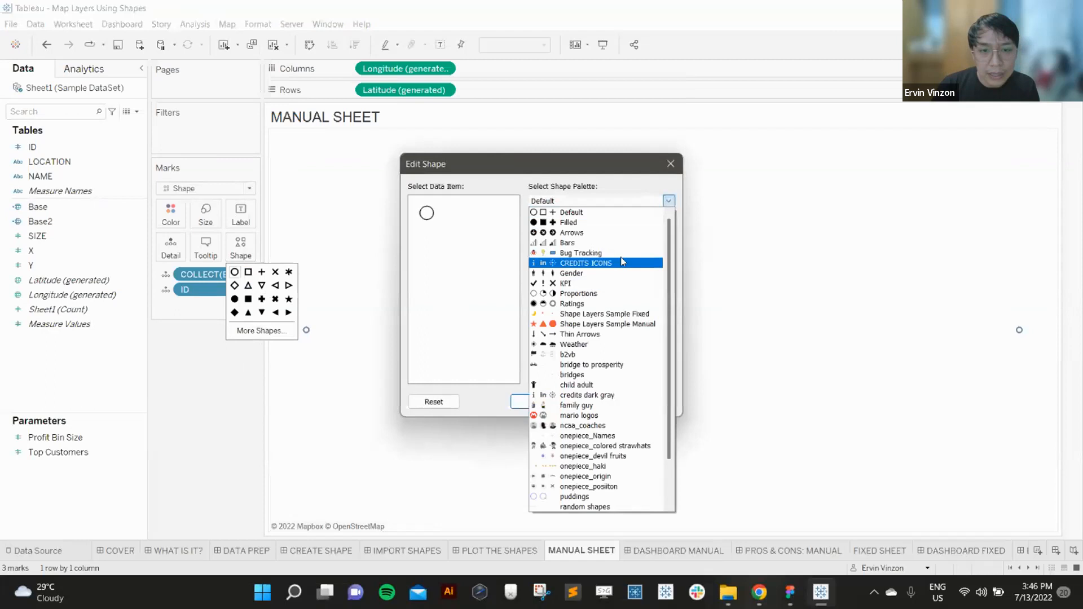
scroll(627, 265, "down", 1)
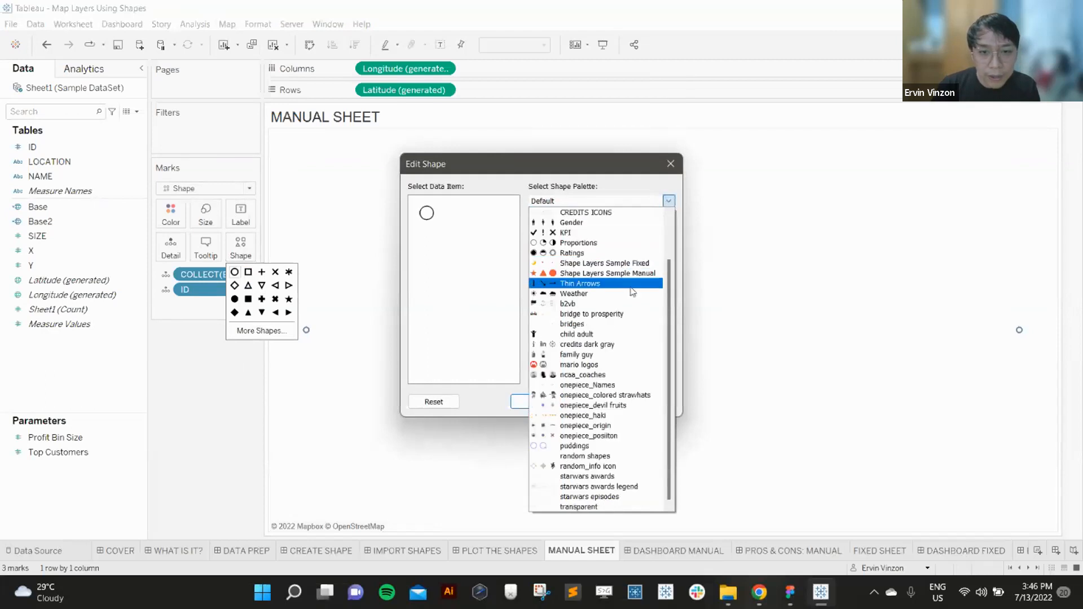
left_click(628, 294)
left_click(545, 226)
left_click(536, 402)
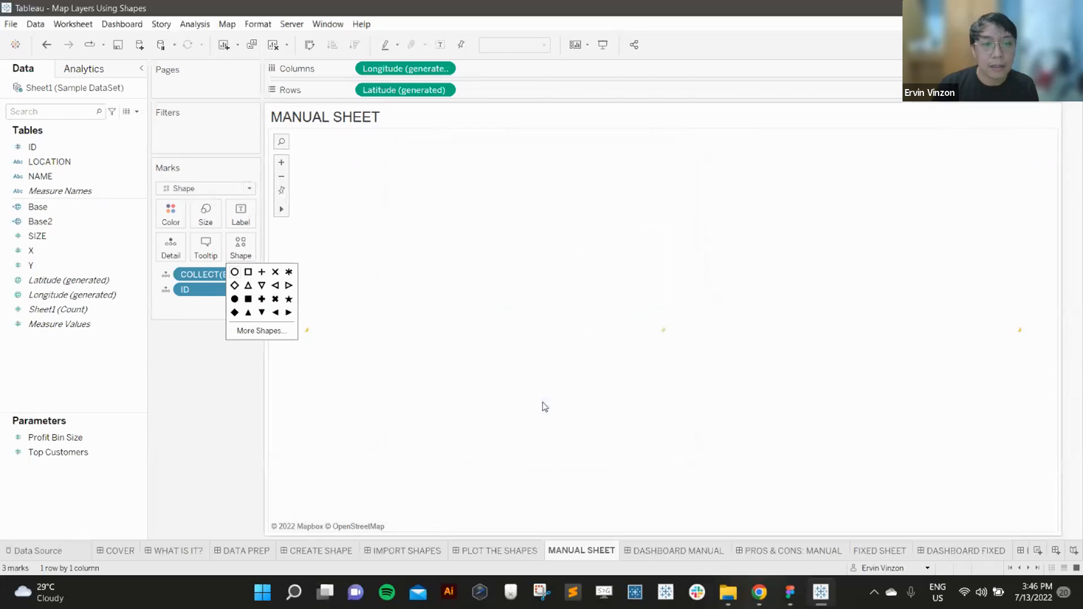
Enlarge the moon marks to the maximum size.
left_click(199, 220)
left_click_drag(223, 246, 294, 246)
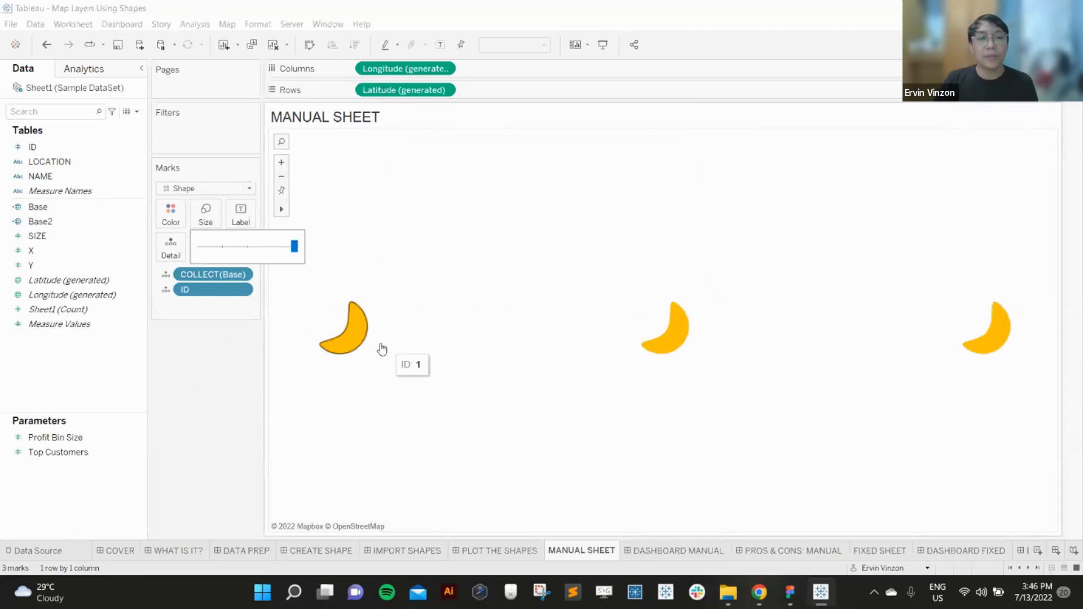
left_click(211, 363)
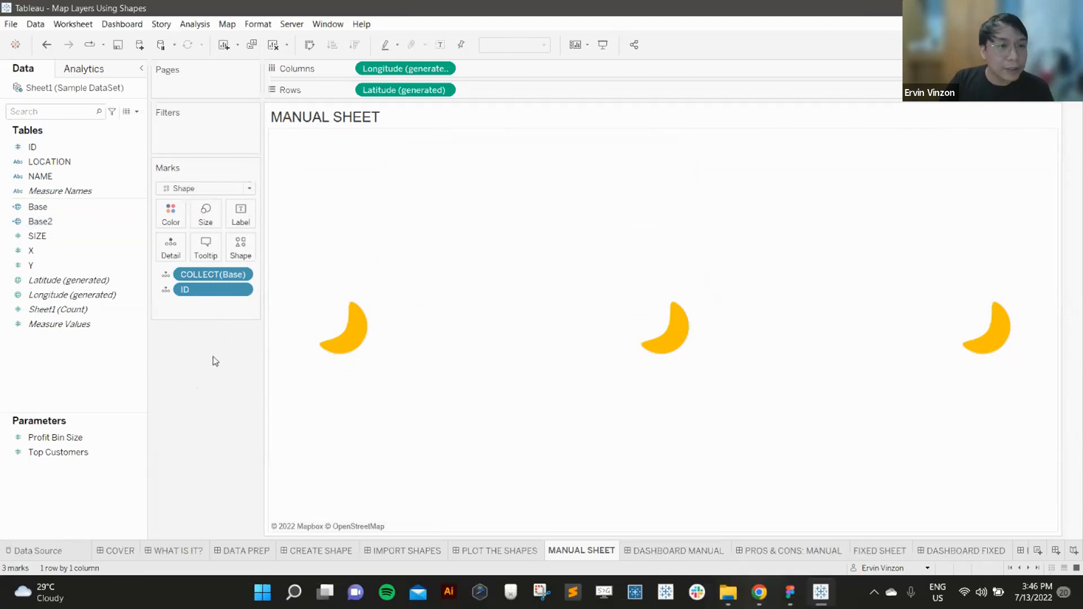
Open the Base2 calculation for editing and enlarge its formula text to read both MAKEPOINT lines.
right_click(64, 224)
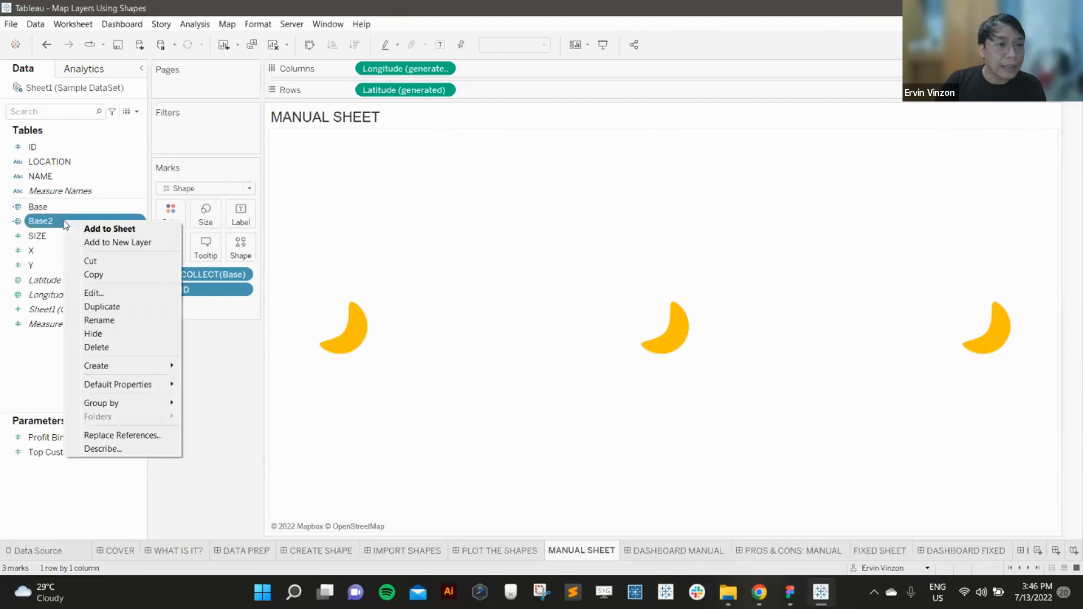
left_click(100, 293)
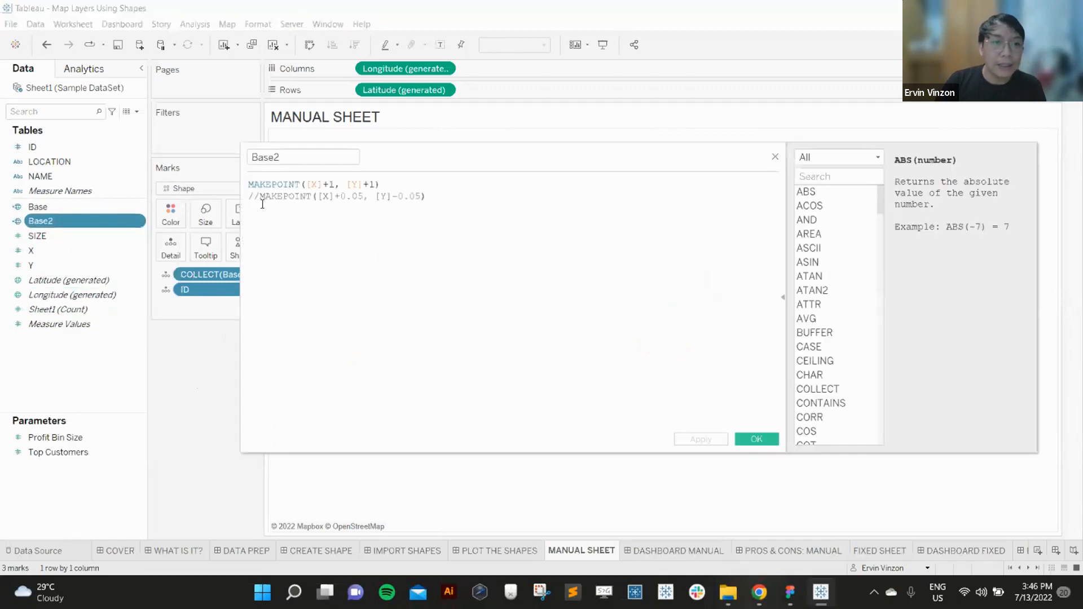
left_click_drag(435, 197, 248, 198)
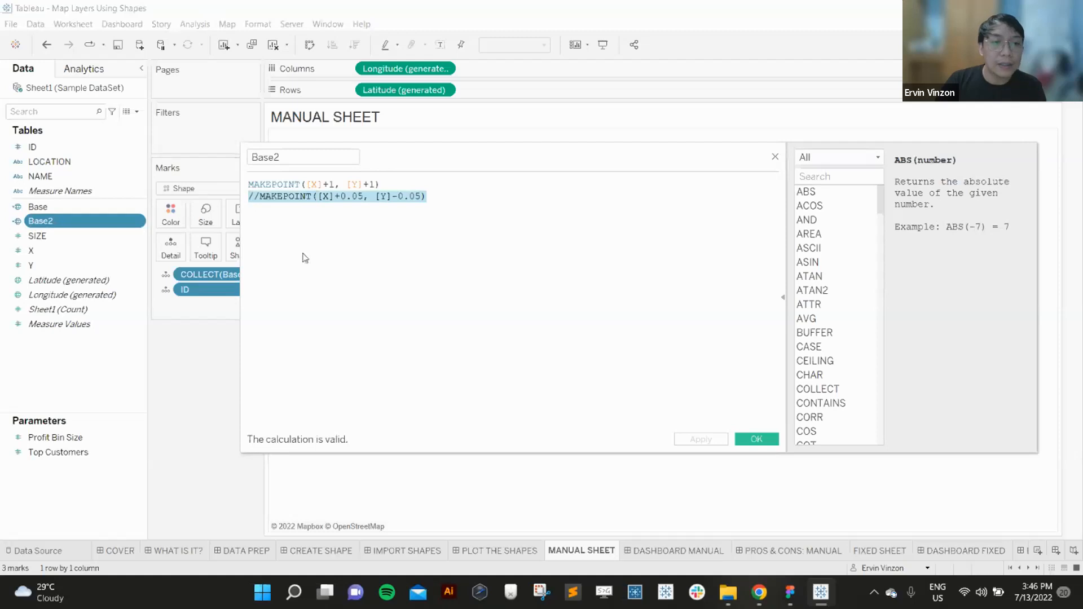
left_click_drag(381, 184, 249, 184)
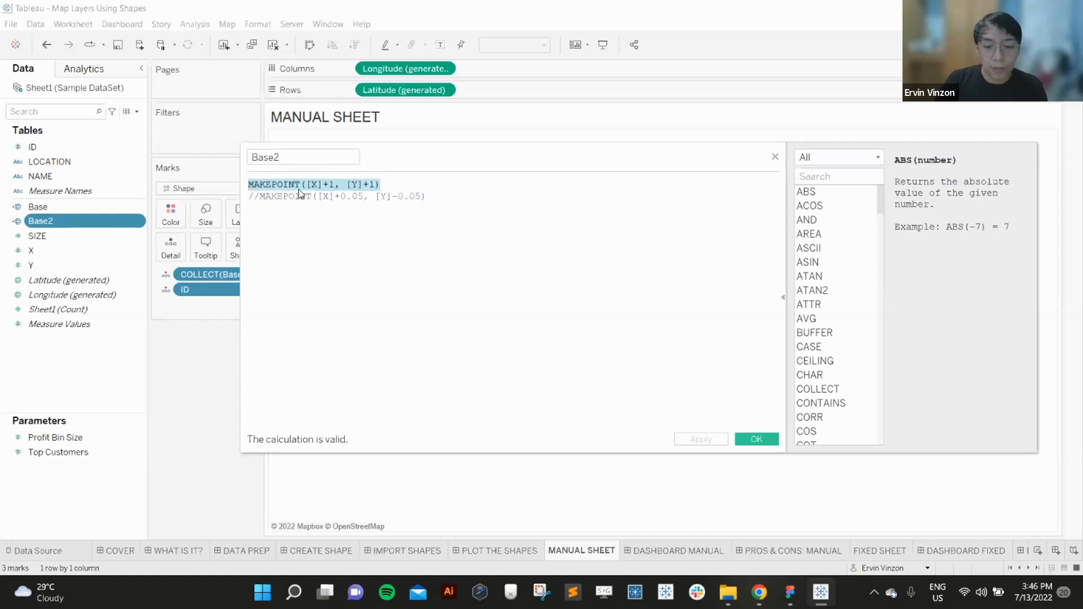
scroll(300, 188, "up", 6)
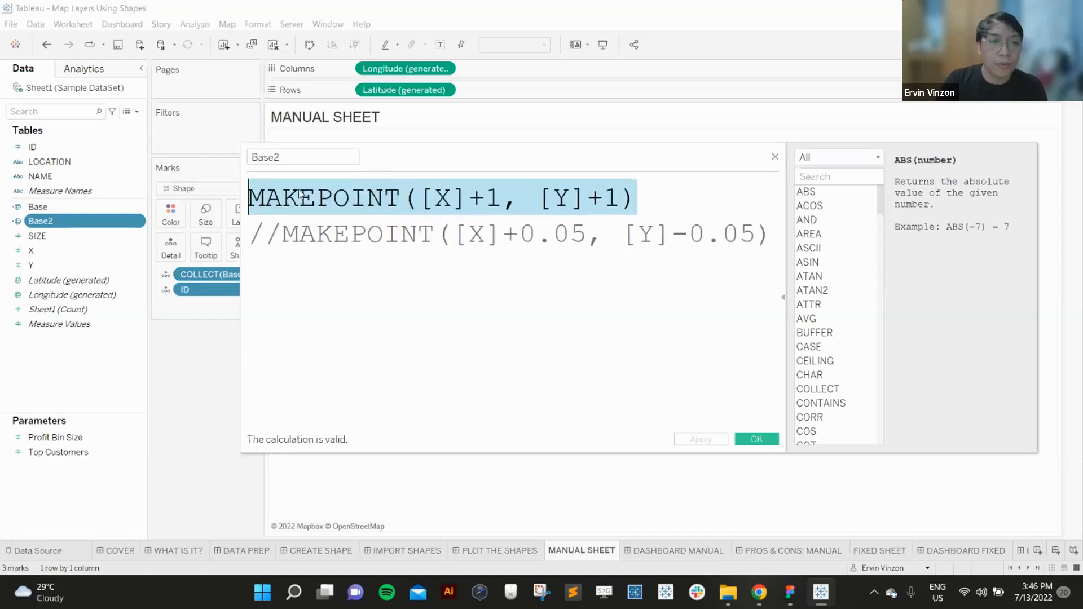
left_click_drag(257, 231, 793, 242)
left_click(674, 198)
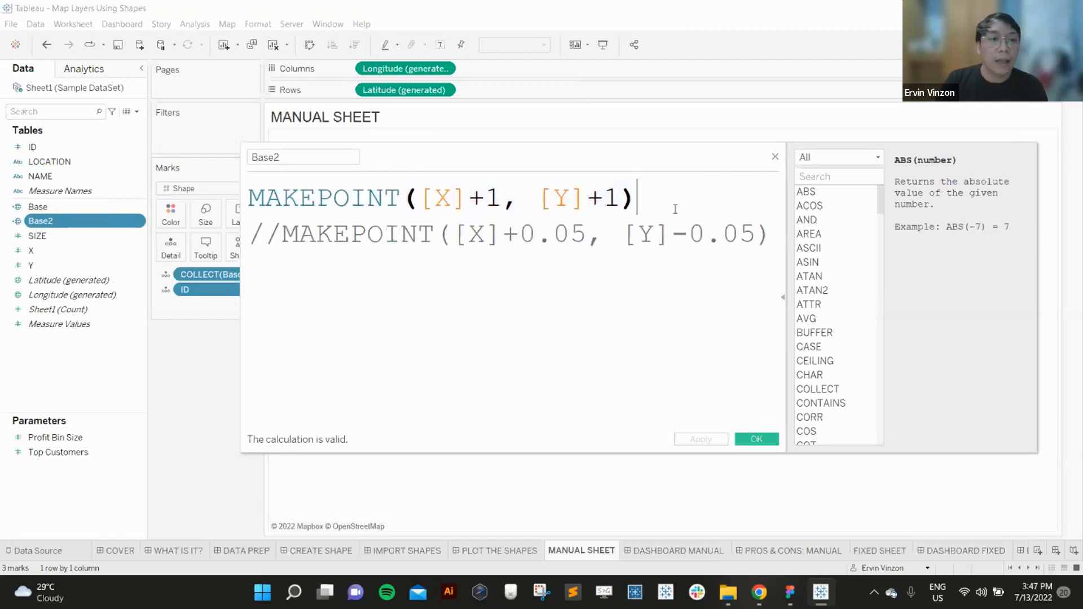
left_click_drag(253, 240, 755, 259)
key("BackSpace")
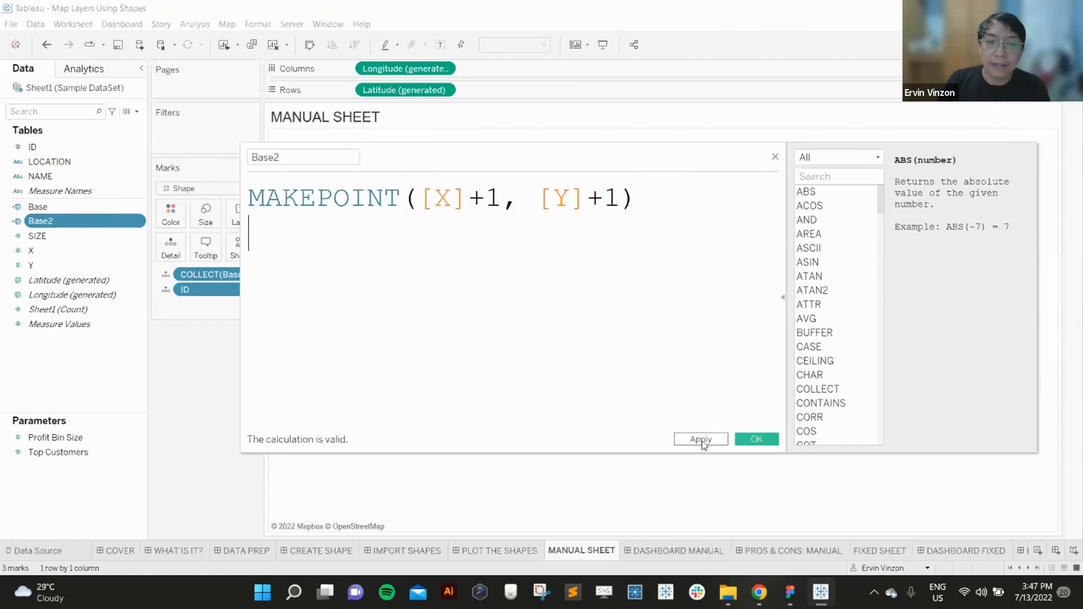
key("ctrl+z")
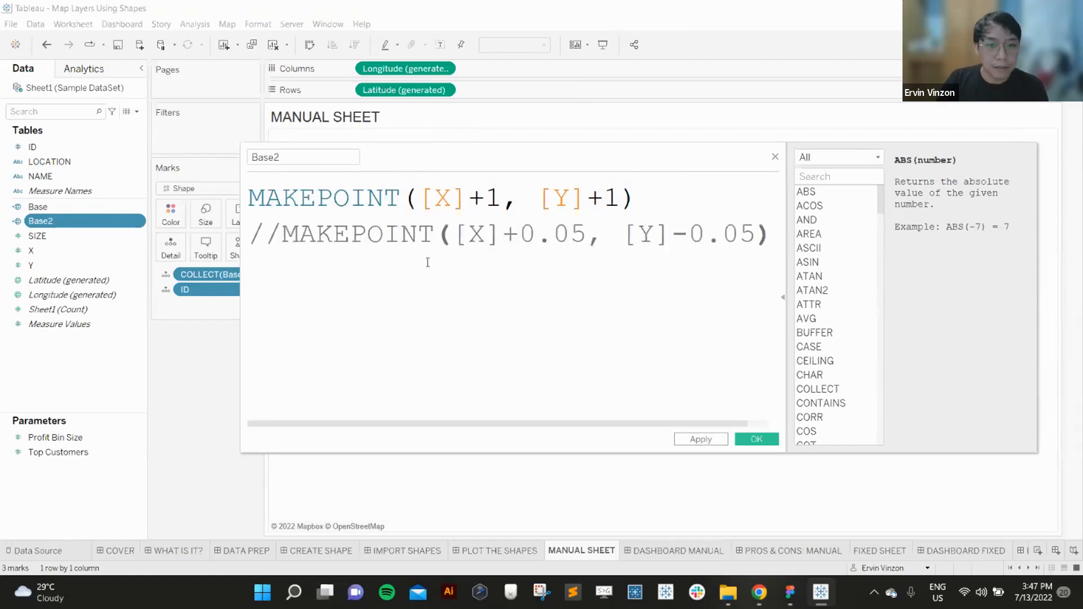
Delete the commented-out MAKEPOINT line from Base2, keeping only MAKEPOINT([X]+1, [Y]+1), and save the calculation.
left_click_drag(362, 254, 262, 232)
key("BackSpace")
key("BackSpace")
key("BackSpace")
key("BackSpace")
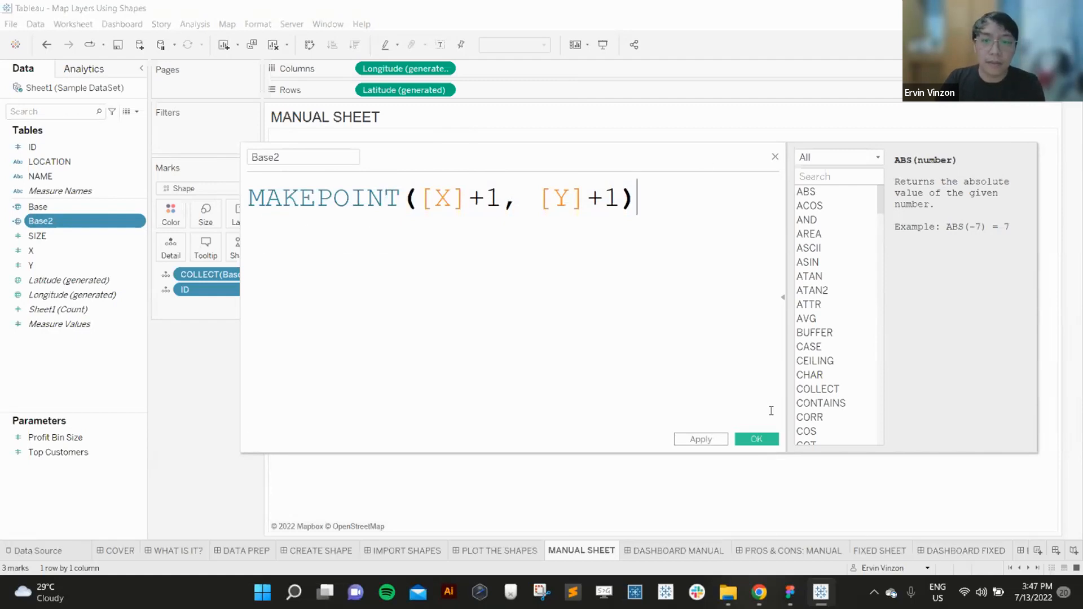
left_click(757, 439)
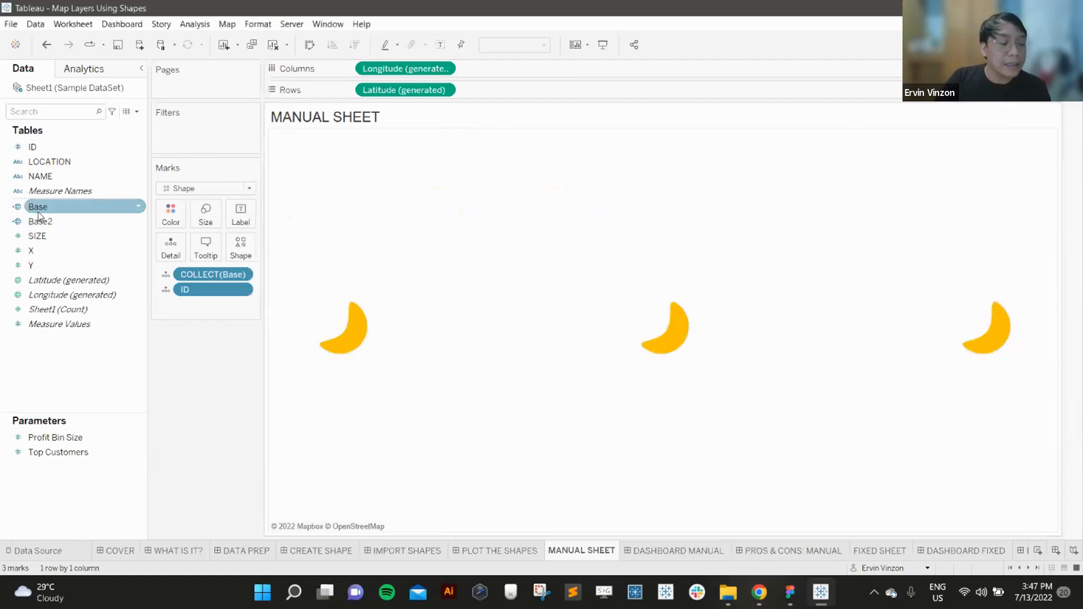
Add Base2 to the map as a new marks layer with ID as detail and Shape as its mark type.
left_click_drag(51, 219, 384, 150)
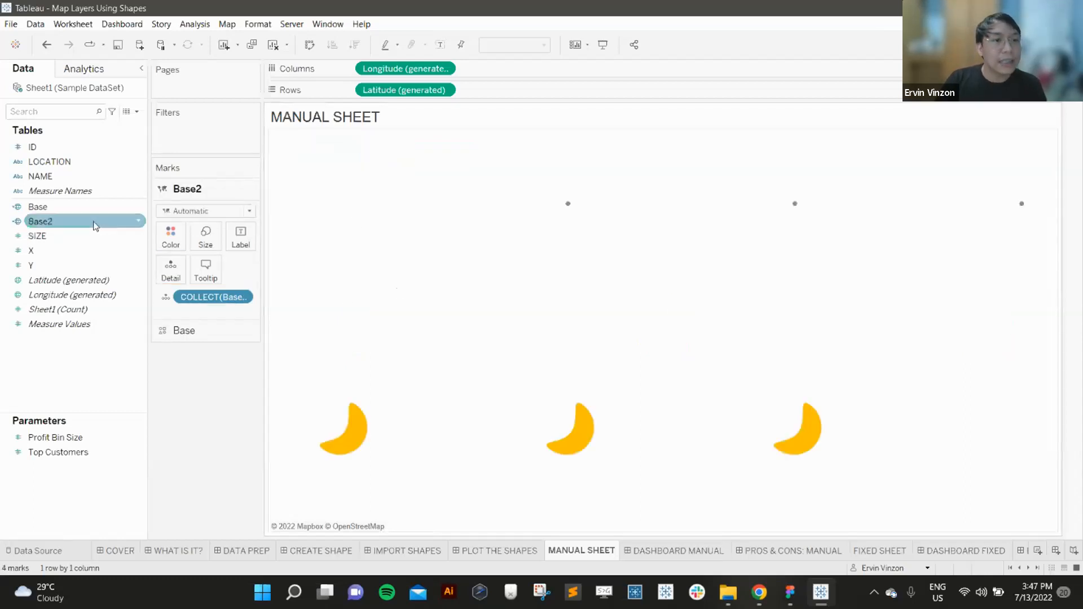
left_click_drag(34, 147, 165, 273)
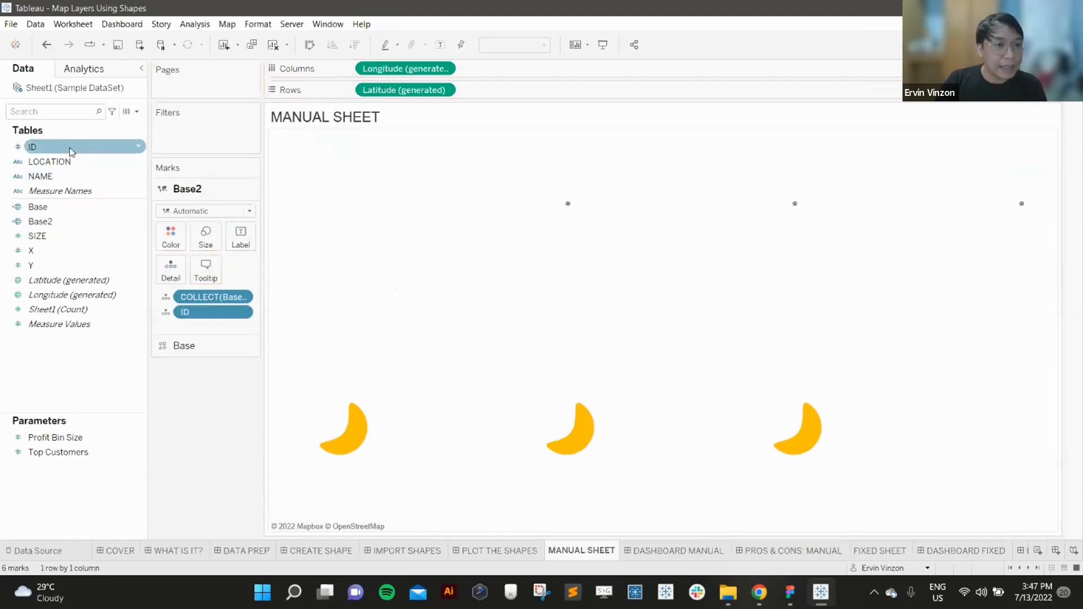
left_click(198, 212)
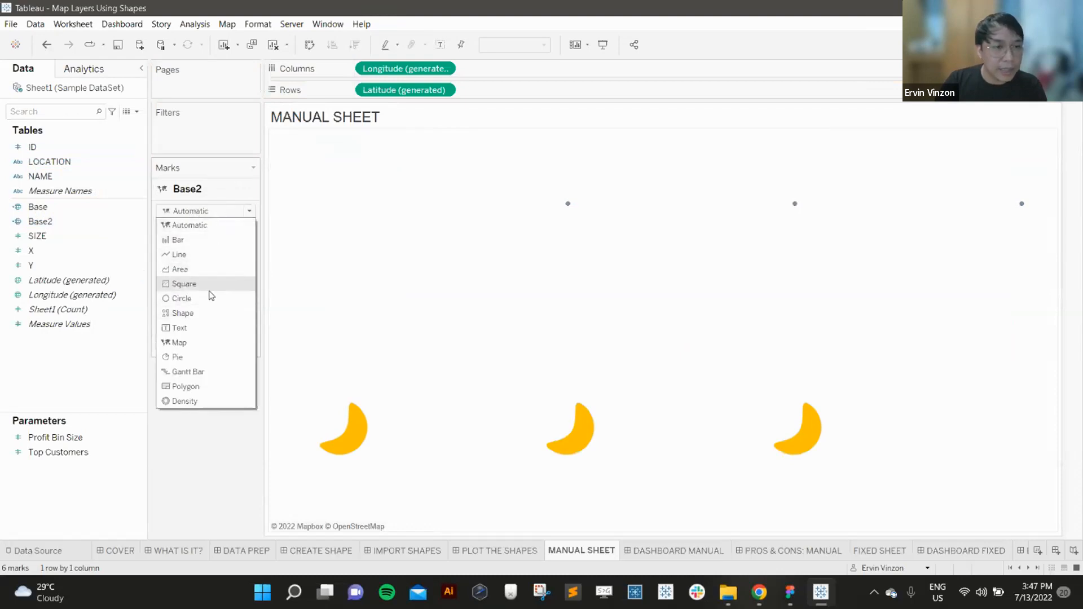
left_click(203, 314)
Vary the Base2 layer's shapes by NAME and enlarge its marks to roughly three quarters of the size range.
left_click(52, 177)
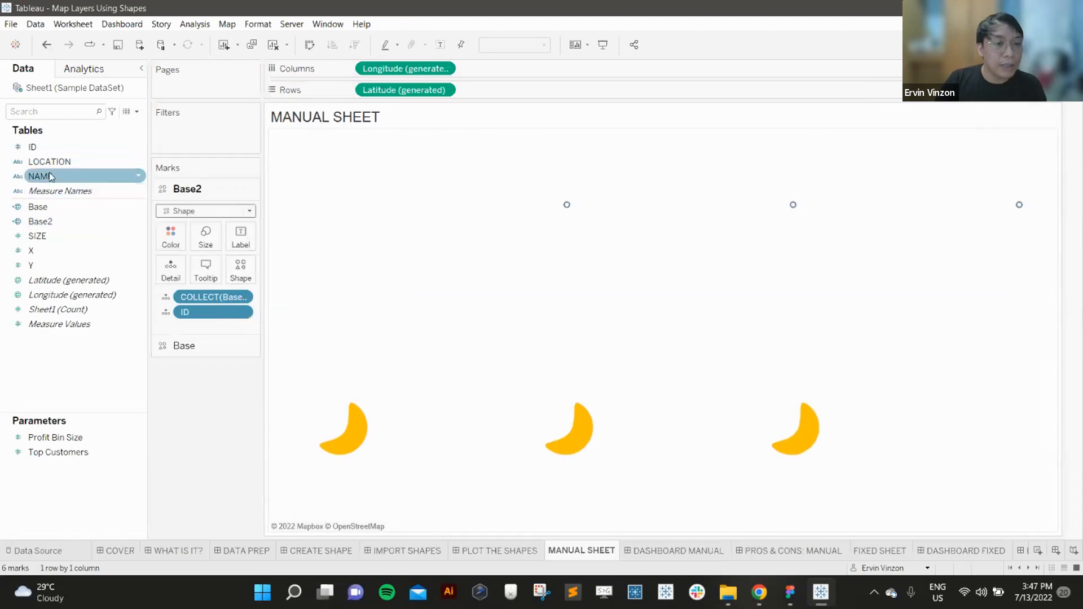
left_click_drag(51, 177, 242, 275)
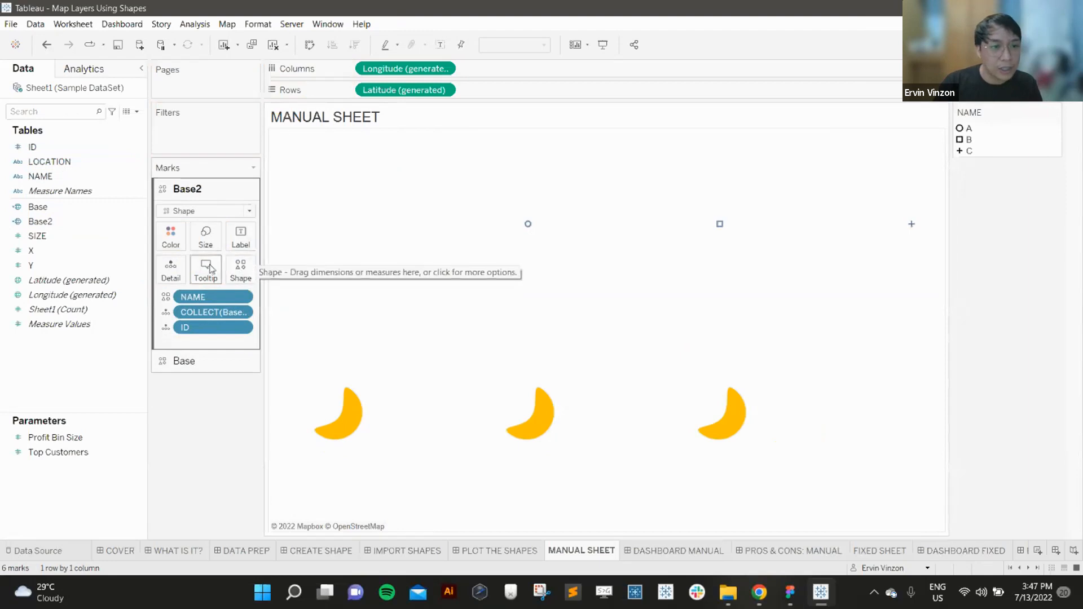
left_click(205, 237)
left_click_drag(230, 272, 279, 271)
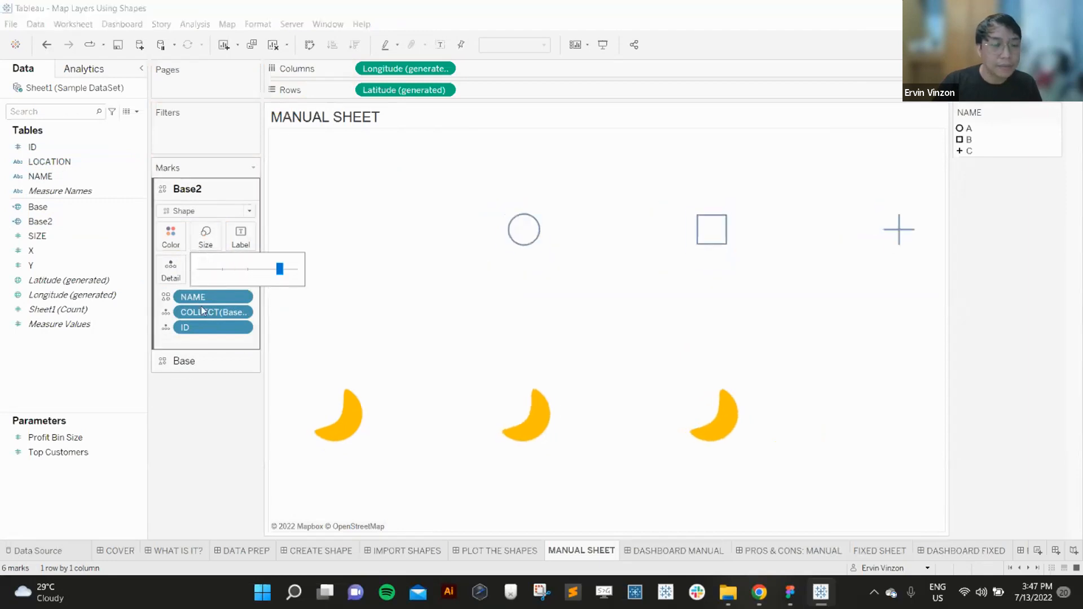
left_click(198, 391)
Assign shapes from the Shape Layers Sample Fixed palette to the NAME values: circle for A, star for B and triangle for C.
left_click(240, 269)
left_click(596, 201)
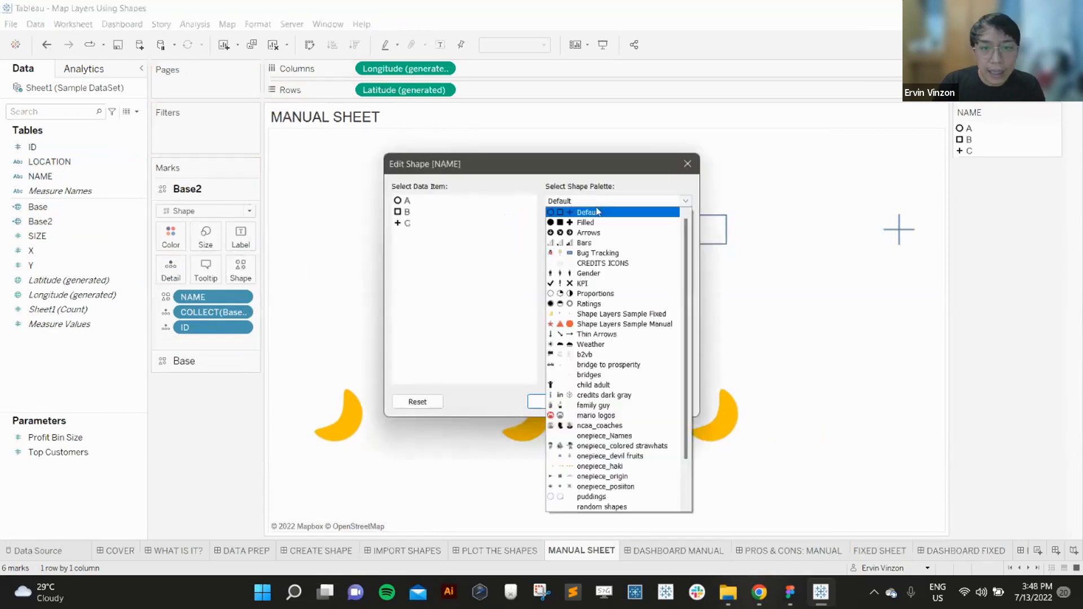
left_click(592, 316)
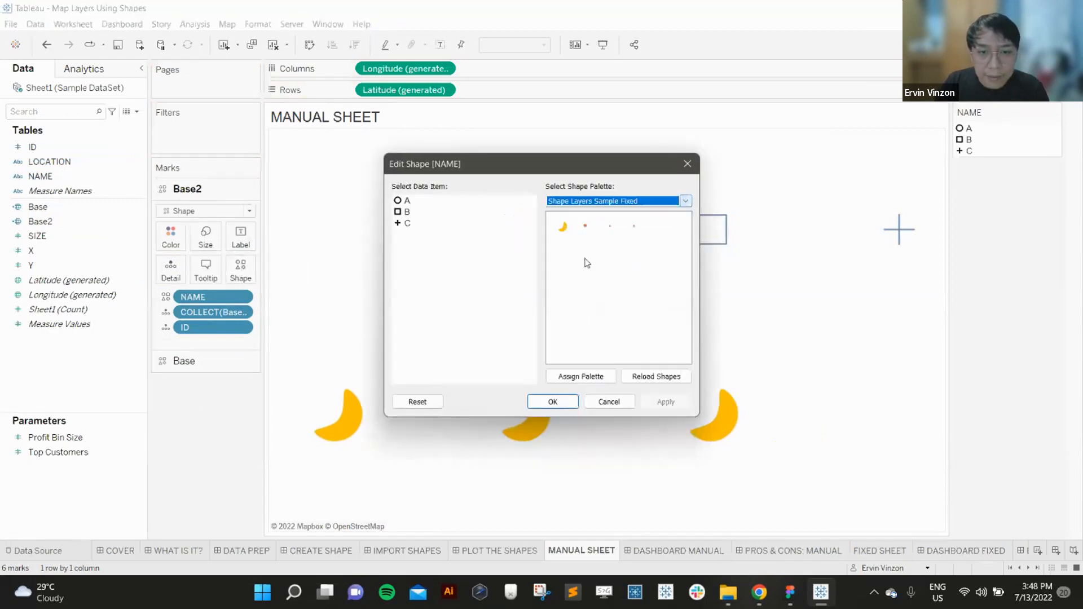
left_click(407, 202)
left_click(606, 231)
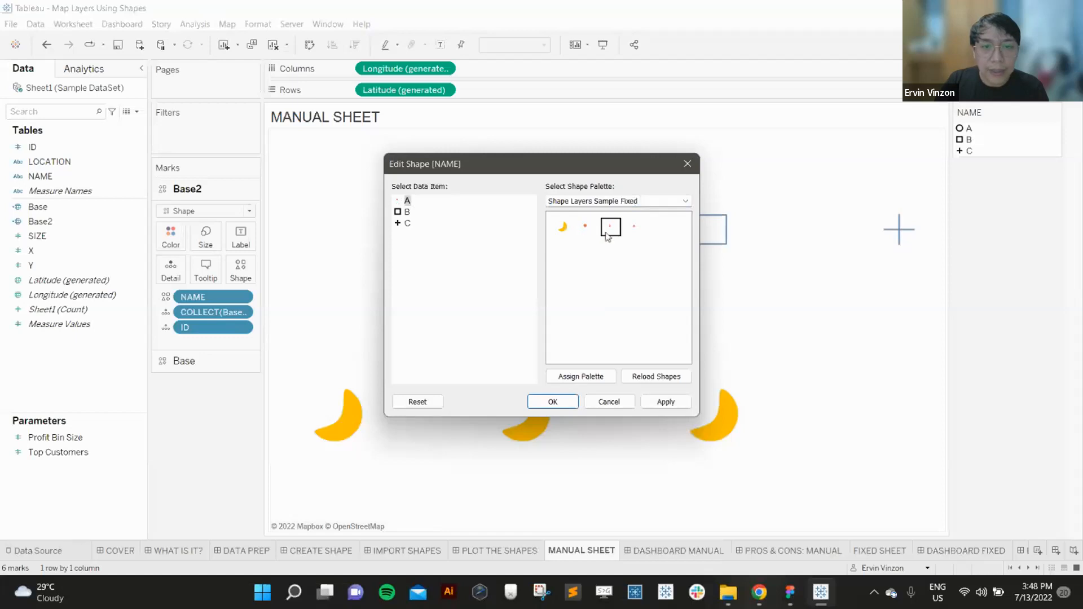
left_click(611, 227)
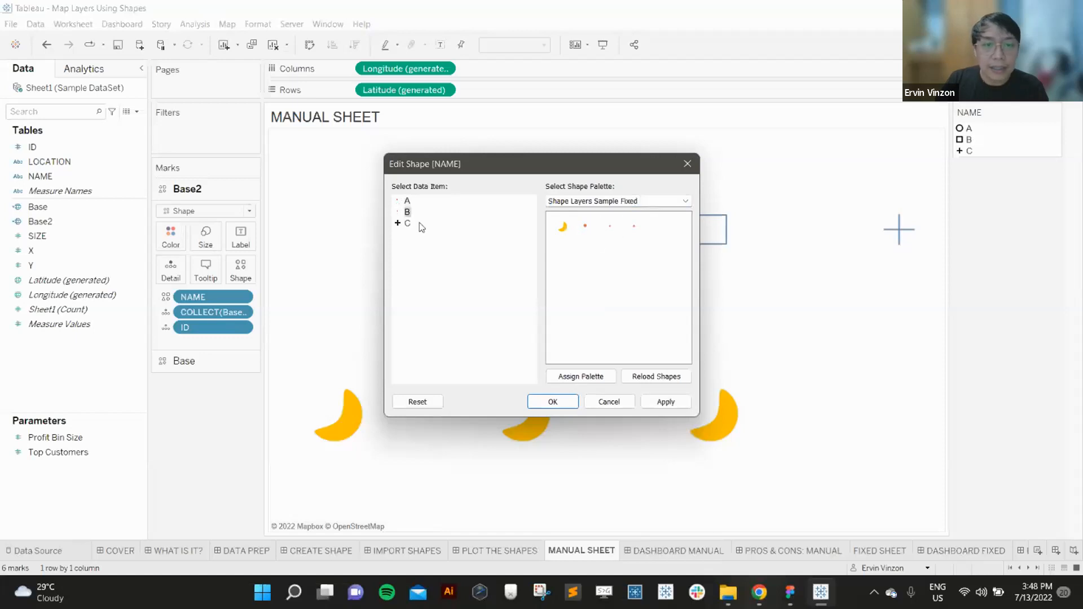
left_click(634, 226)
left_click(666, 402)
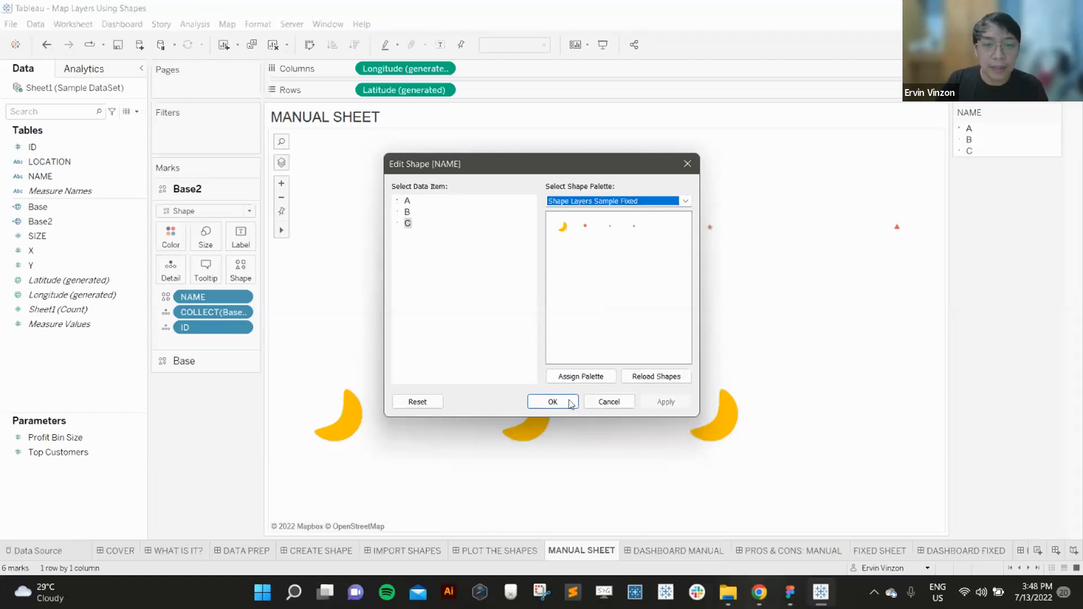
left_click(553, 402)
Enlarge the Base2 marks to nearly the maximum and scale them by the SIZE measure.
left_click(206, 236)
left_click_drag(278, 269, 289, 281)
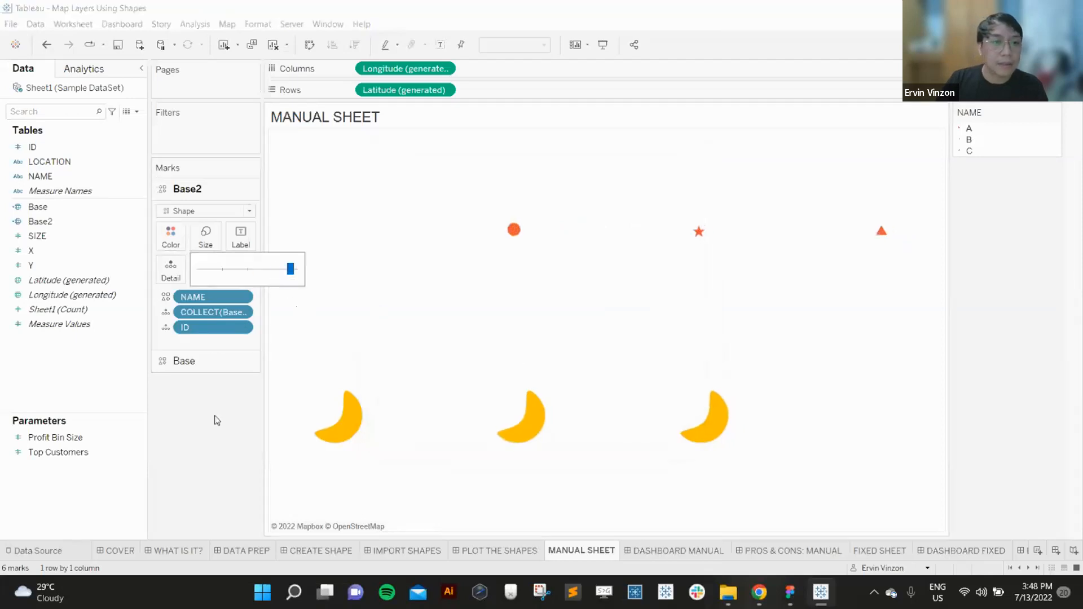
left_click(160, 265)
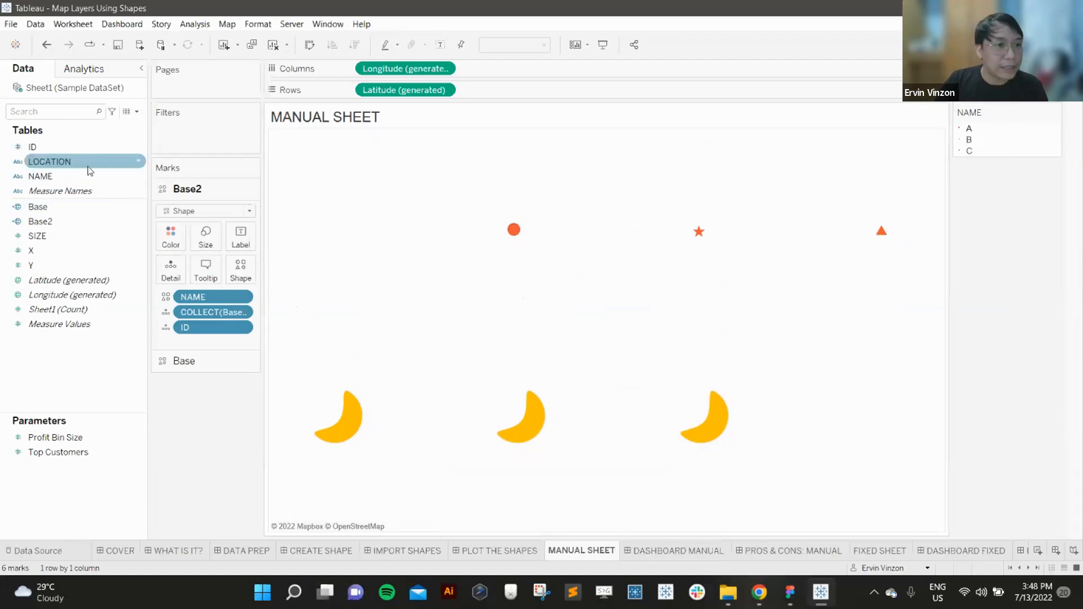
left_click_drag(84, 241, 213, 239)
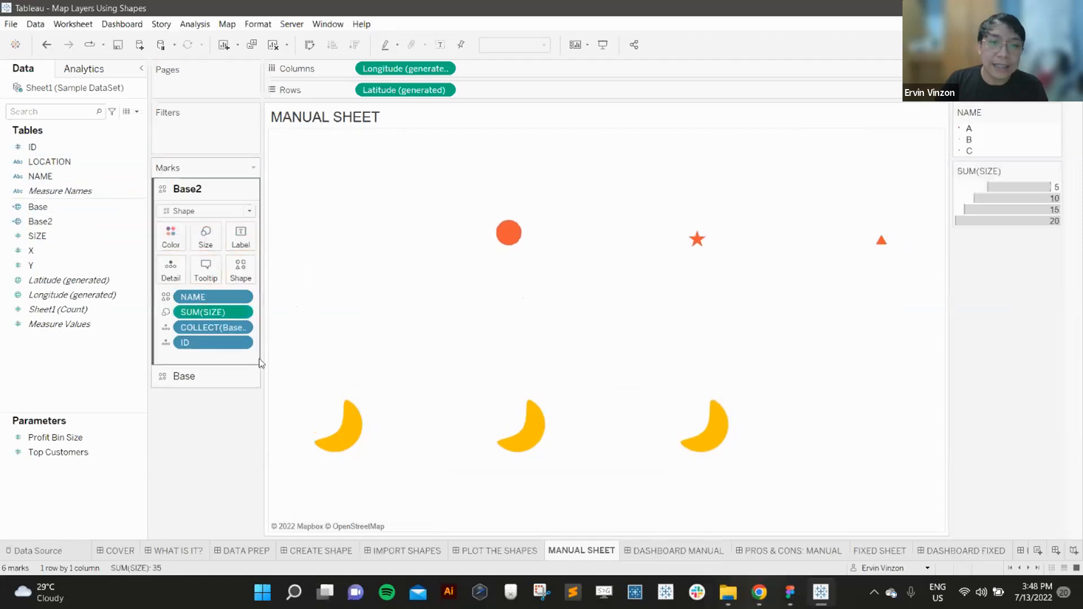
Switch to the Shape Layers design in Figma and move the orange star into the MANUAL frame beside the moon, at about X 90, Y 109.
left_click(790, 596)
left_click(652, 418)
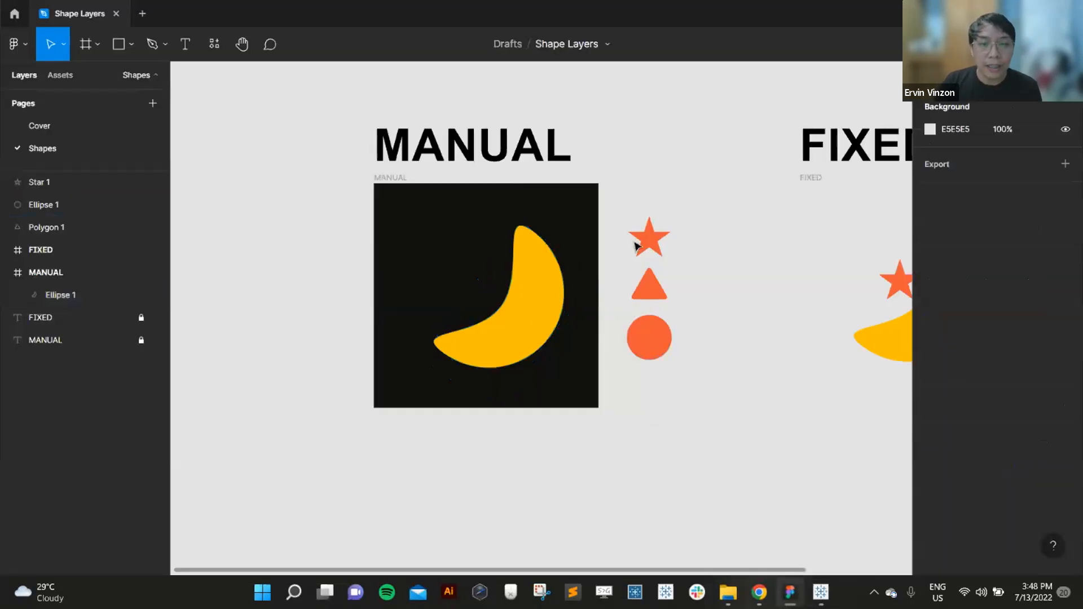
left_click_drag(652, 248, 465, 291)
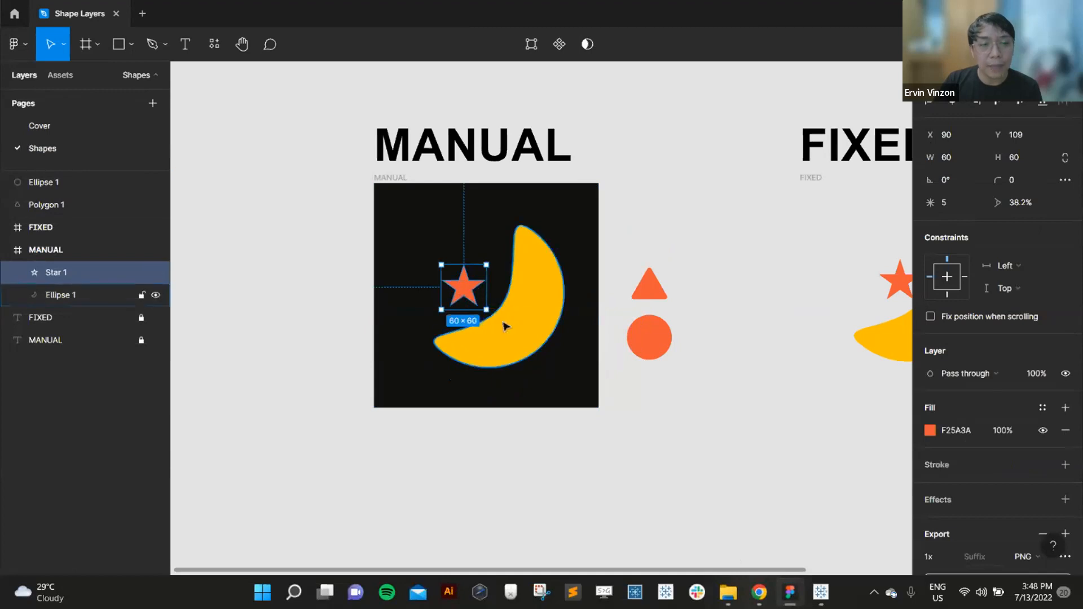
Switch to Tableau and change the Base2 calculated field to MAKEPOINT([X]+0.05, [Y]-0.05).
left_click(821, 592)
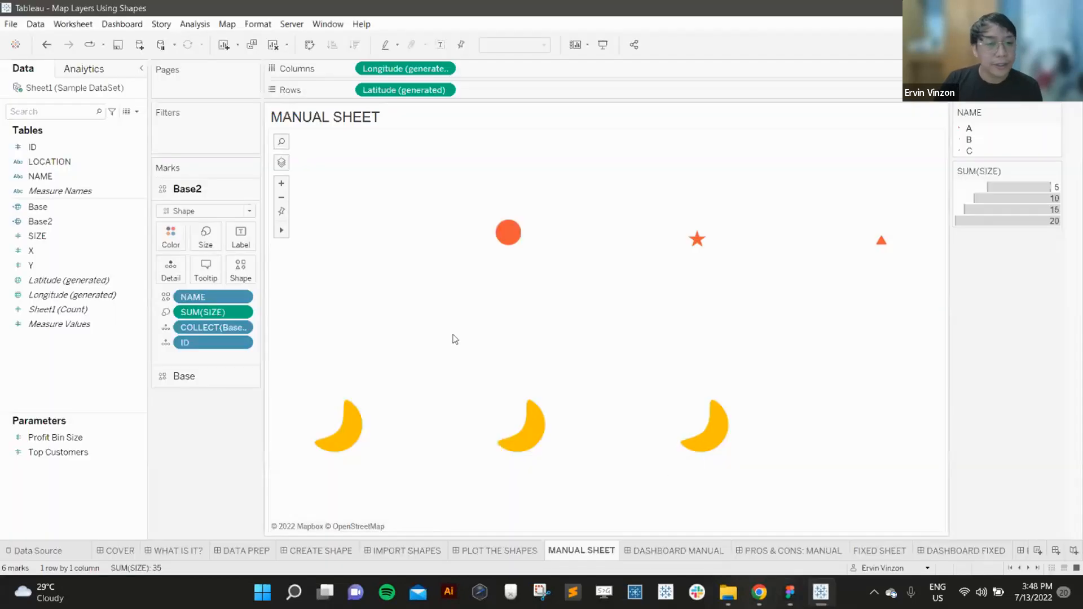
right_click(88, 221)
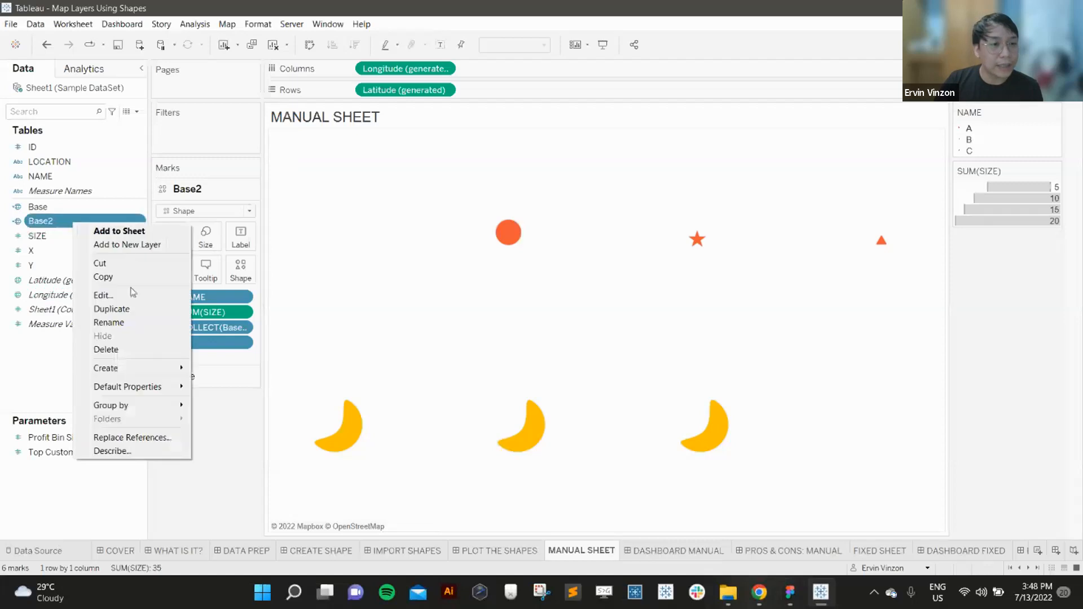
left_click(130, 293)
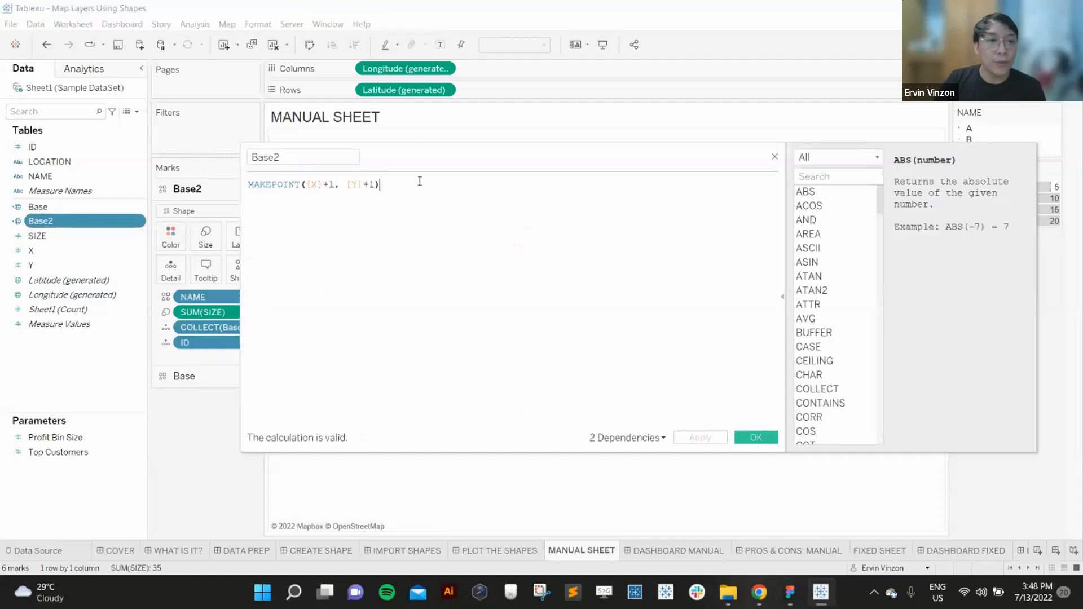
left_click_drag(420, 182, 251, 177)
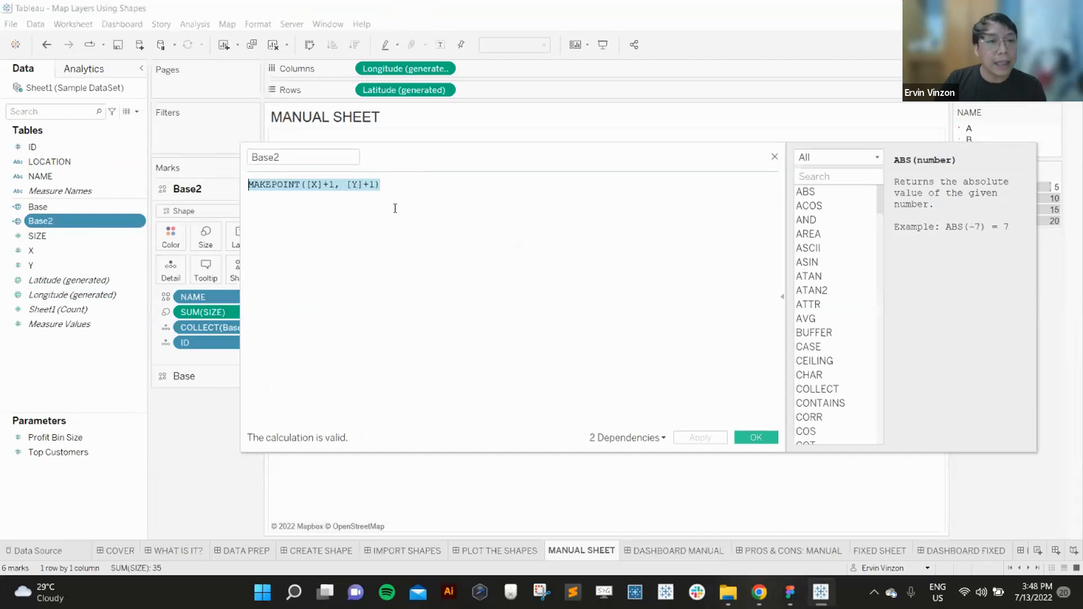
left_click(395, 208)
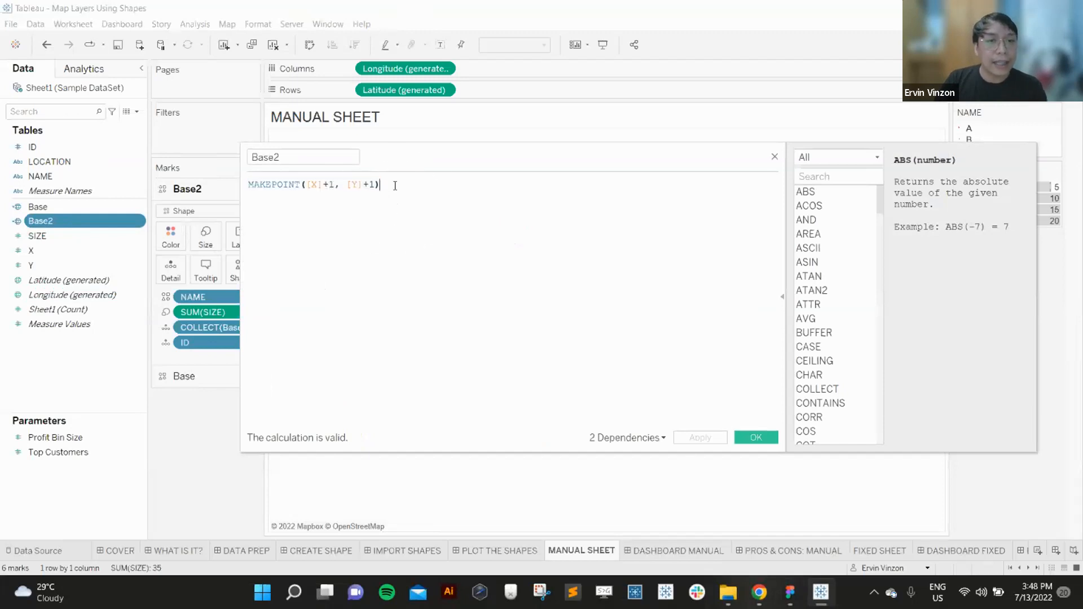
left_click_drag(324, 185, 337, 185)
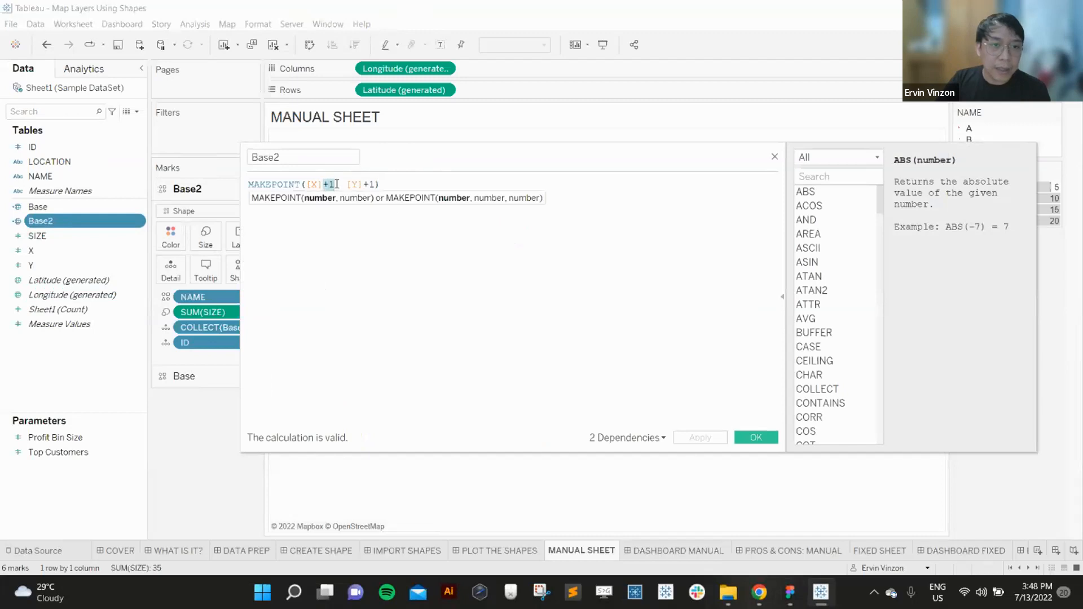
key("ctrl+a")
type("MAKEPOINT([X]+0.05, [Y]-0.05)")
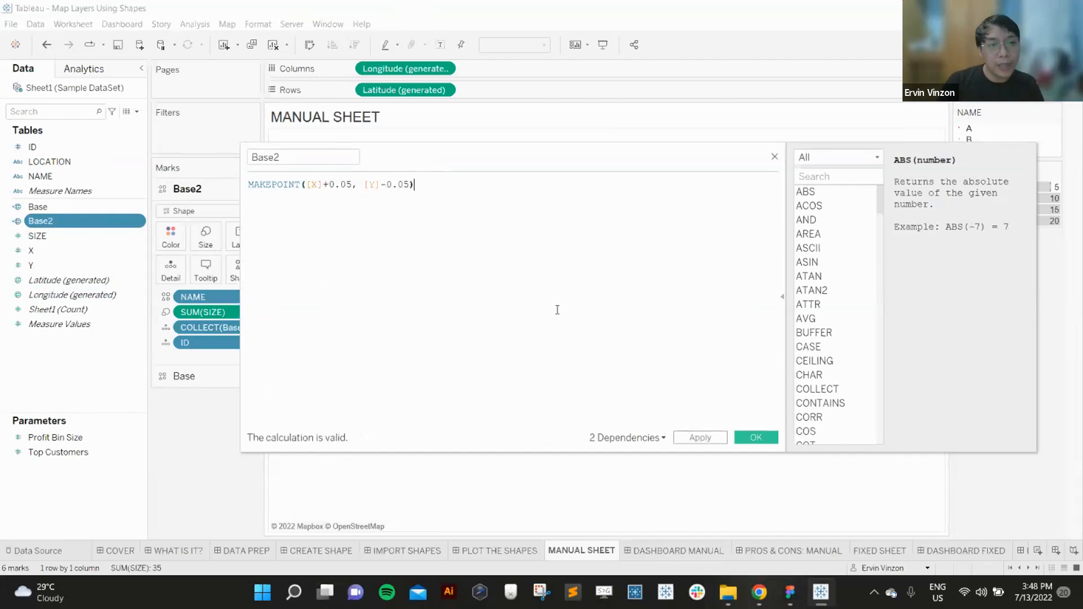
left_click(702, 438)
left_click(756, 438)
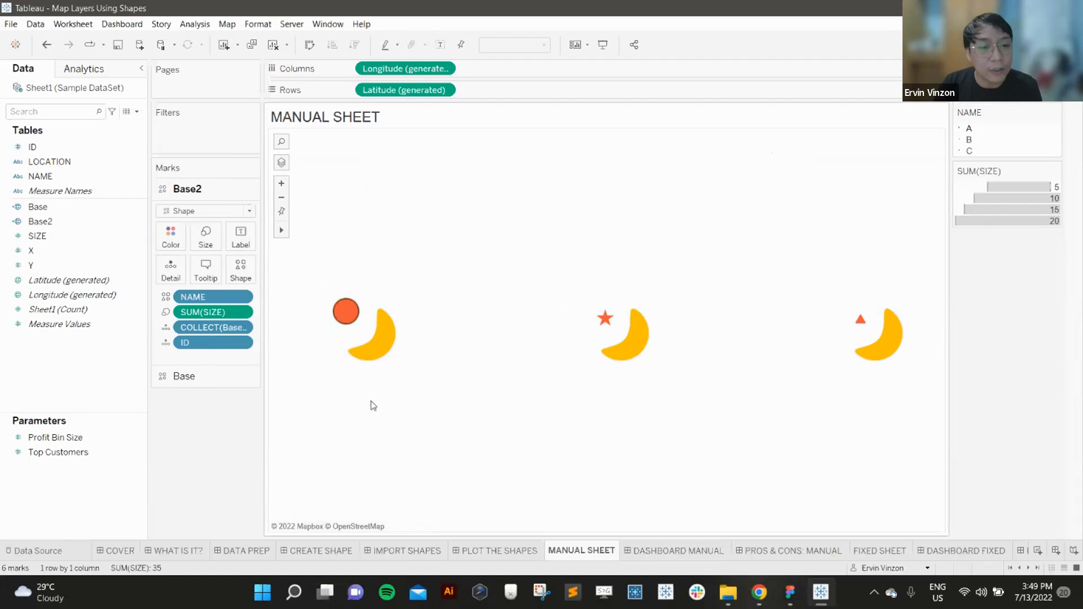
Turn off all enabled background map layers: Base, Land Cover, and the borders and names of Country/Region and State/Province.
right_click(415, 437)
left_click(469, 497)
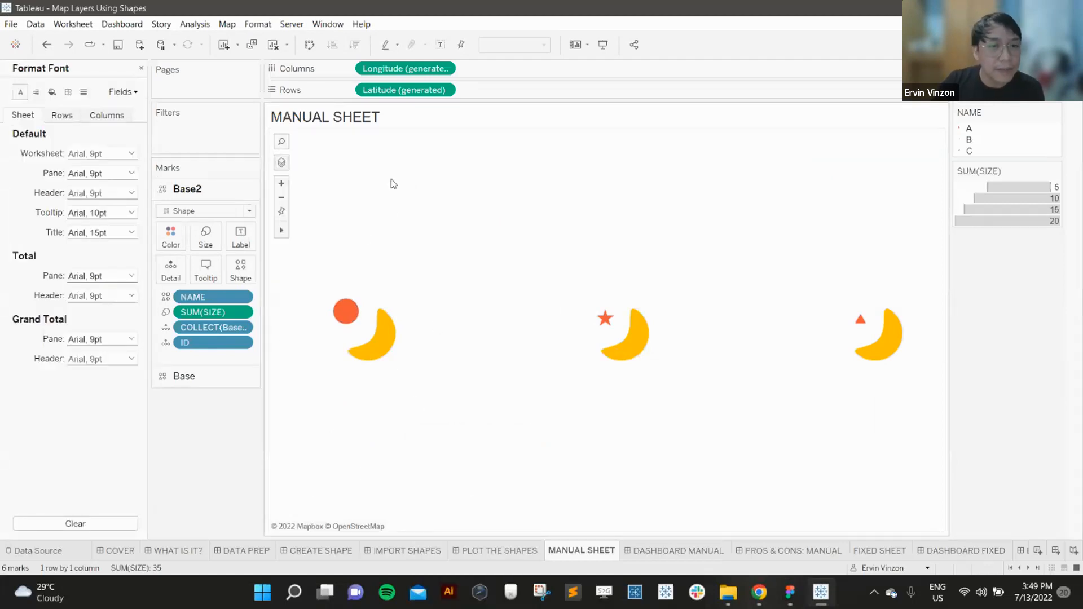
left_click(230, 25)
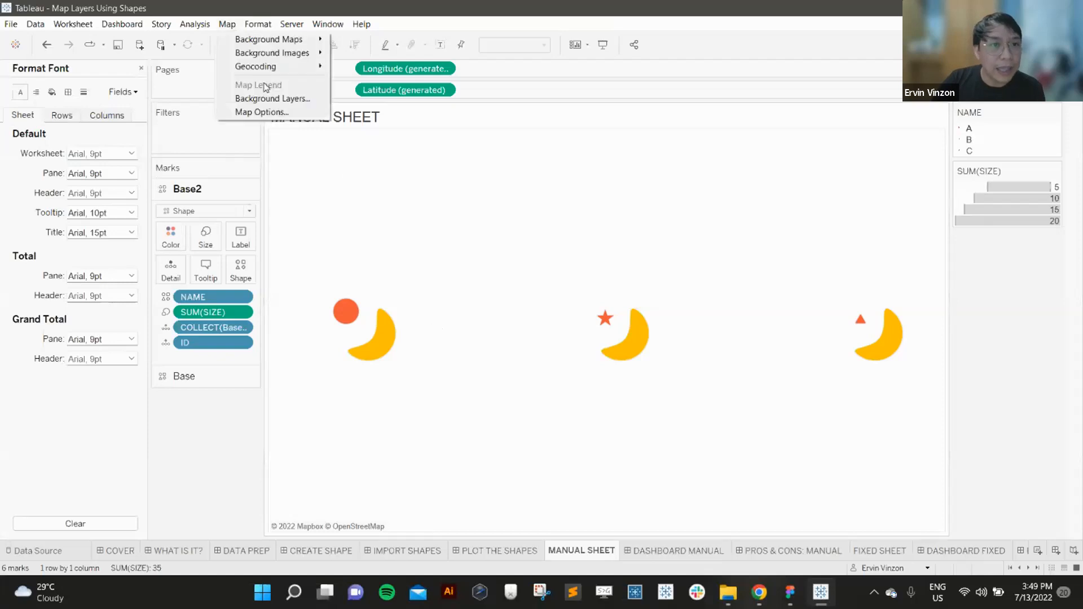
left_click(286, 104)
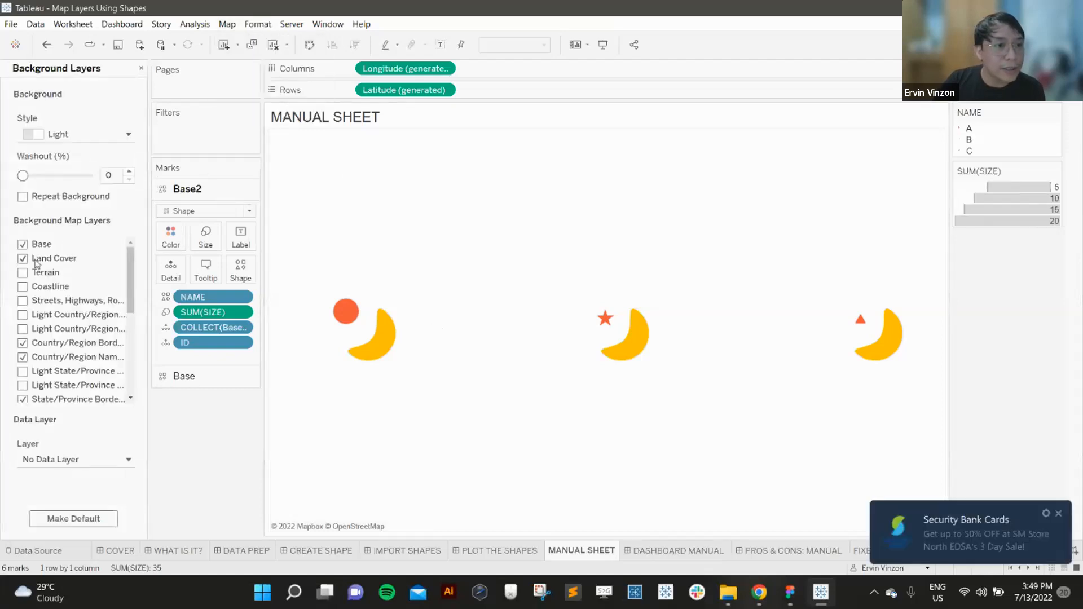
left_click(23, 244)
left_click(22, 258)
left_click(22, 343)
left_click(23, 357)
scroll(43, 386, "down", 3)
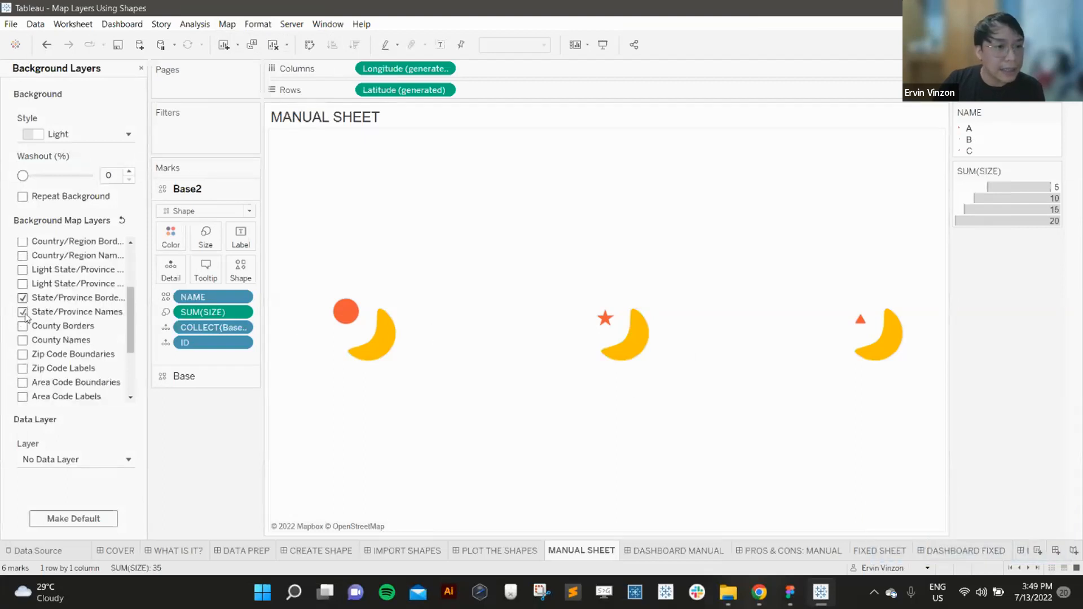
scroll(25, 317, "down", 3)
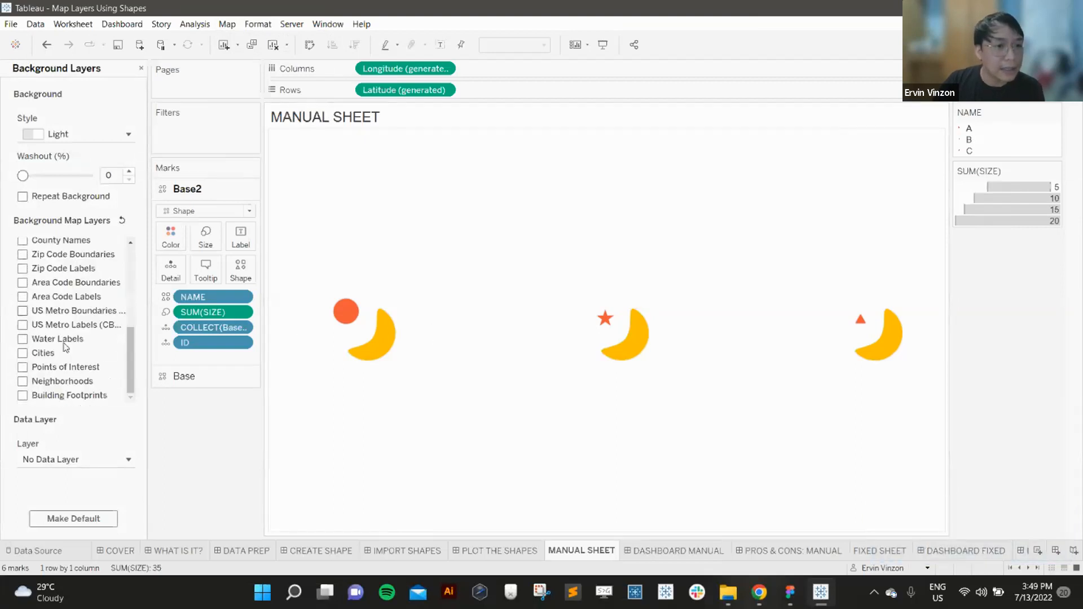
left_click(141, 68)
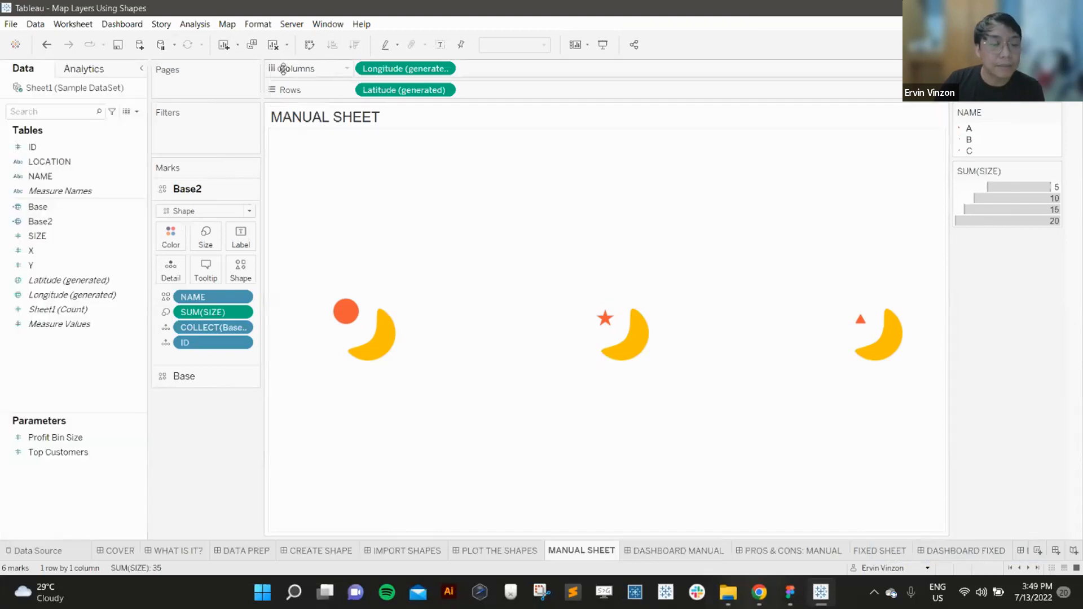
Disable the sheet's interactive map options to hide the map search, layer control and zoom toolbar.
left_click(227, 24)
left_click(261, 112)
left_click(284, 275)
left_click(283, 293)
left_click(283, 313)
left_click(284, 327)
left_click(356, 254)
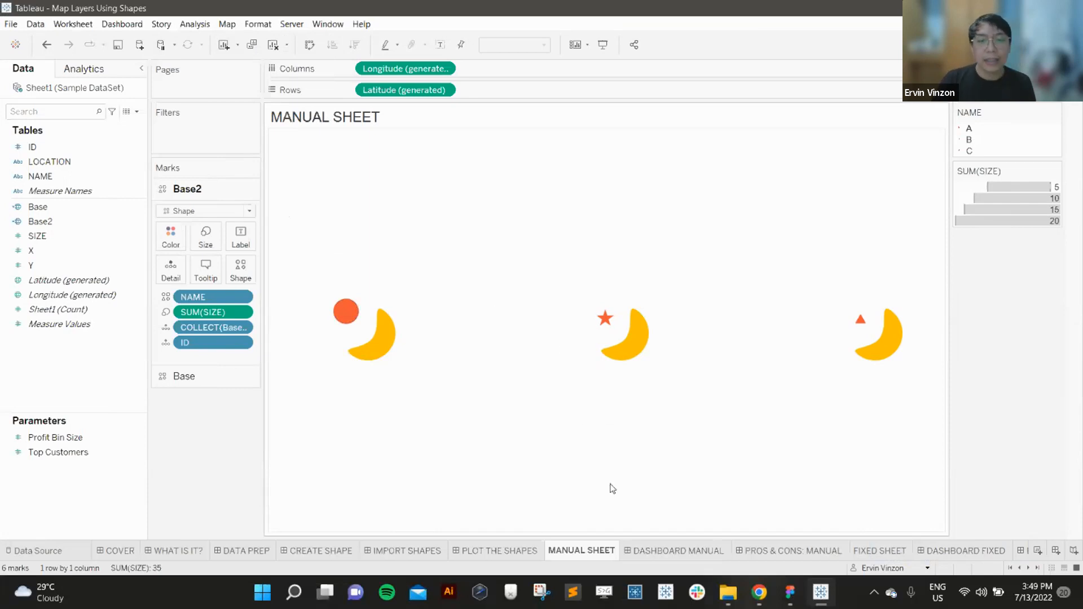
On the DASHBOARD MANUAL dashboard, set the embedded map sheet's worksheet shading to None.
left_click(689, 558)
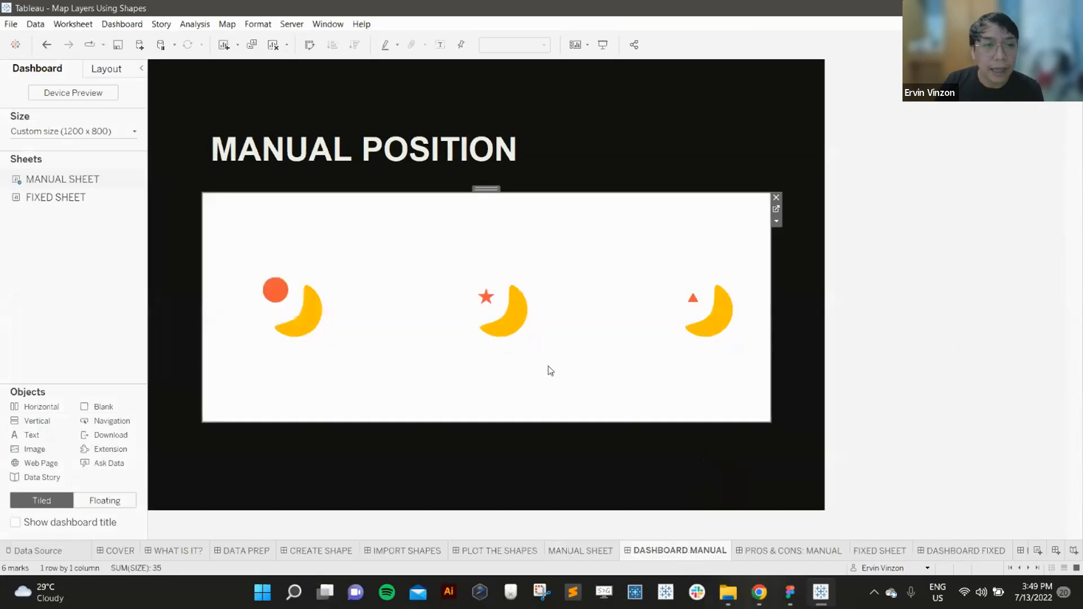
right_click(565, 320)
left_click(614, 392)
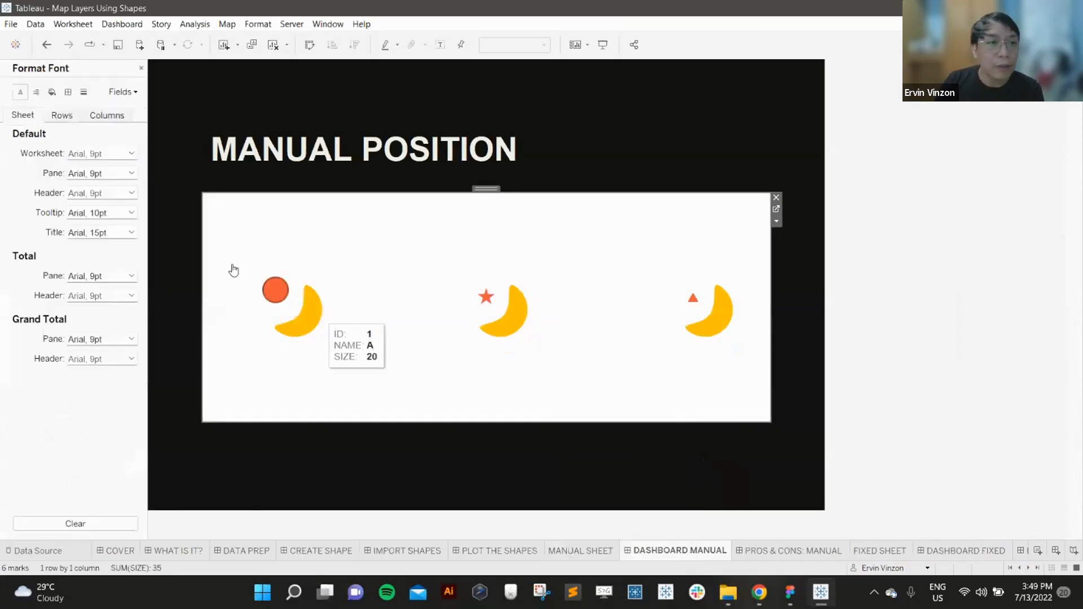
left_click(52, 91)
left_click(120, 153)
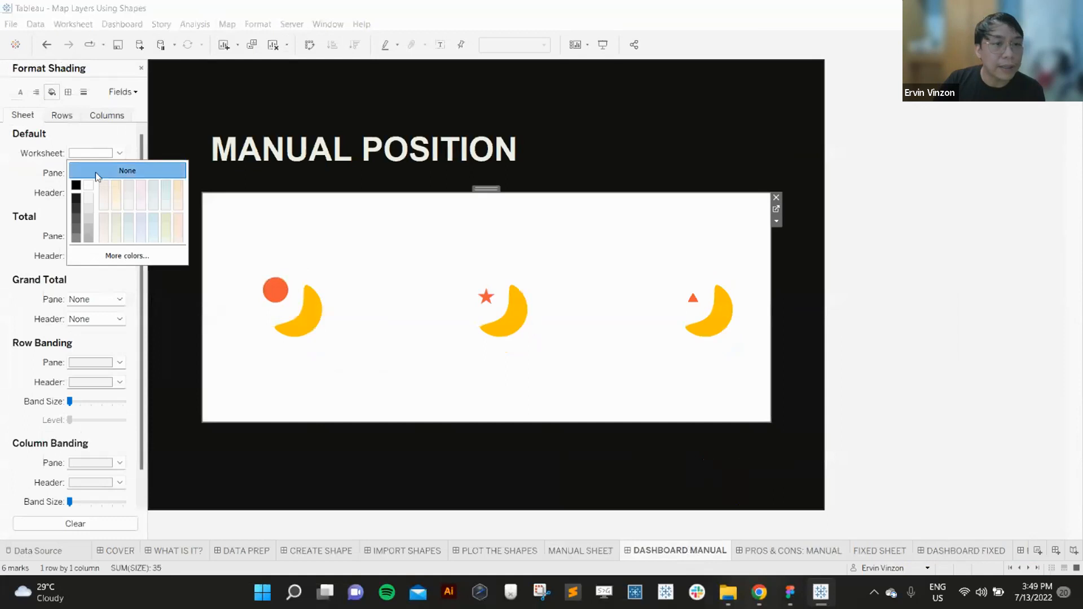
left_click(96, 171)
left_click(492, 203)
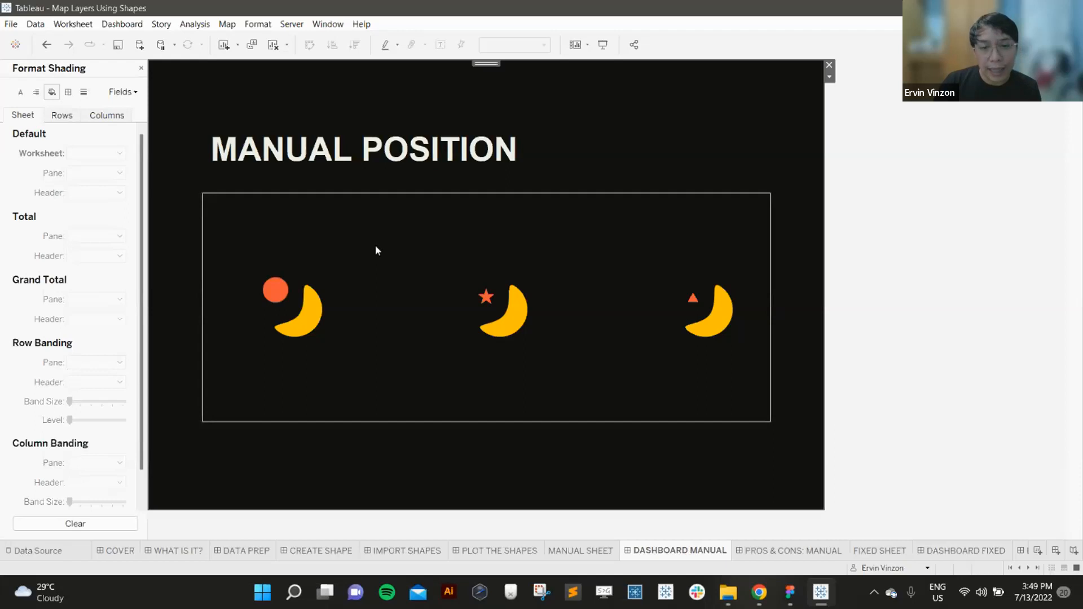
right_click(390, 244)
left_click(404, 308)
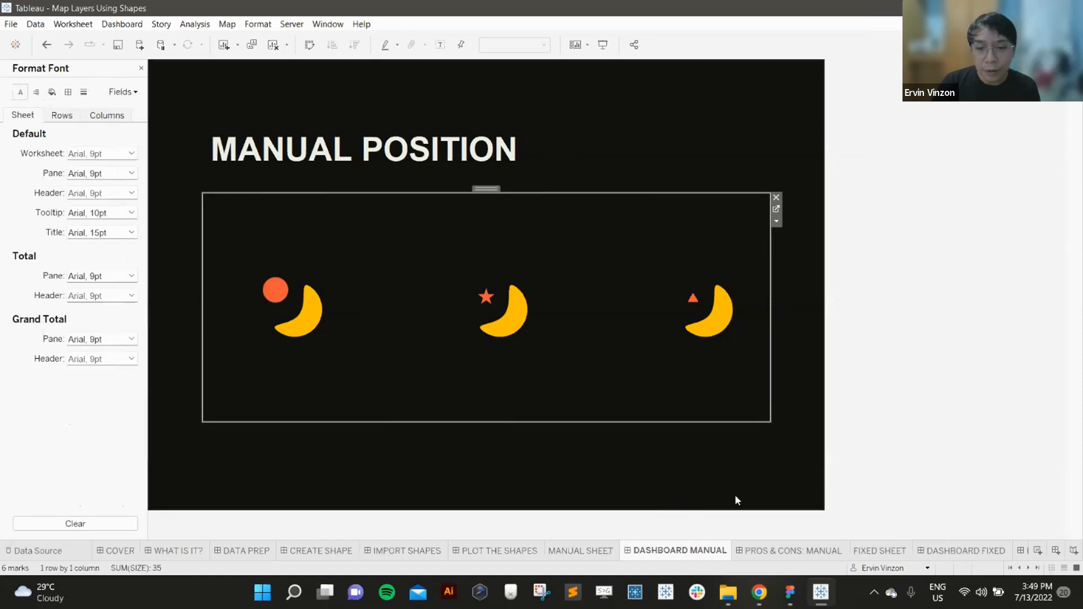
Review the PROS & CONS: MANUAL page and, back in Tableau from Figma, the fixed-method instructions on PLOT THE SHAPES.
left_click(776, 551)
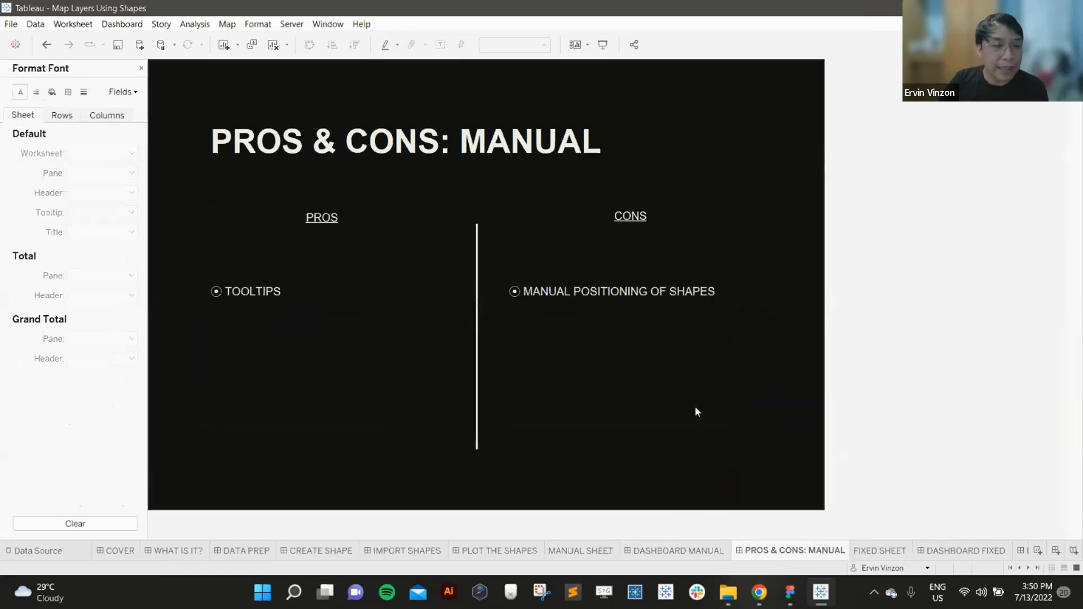
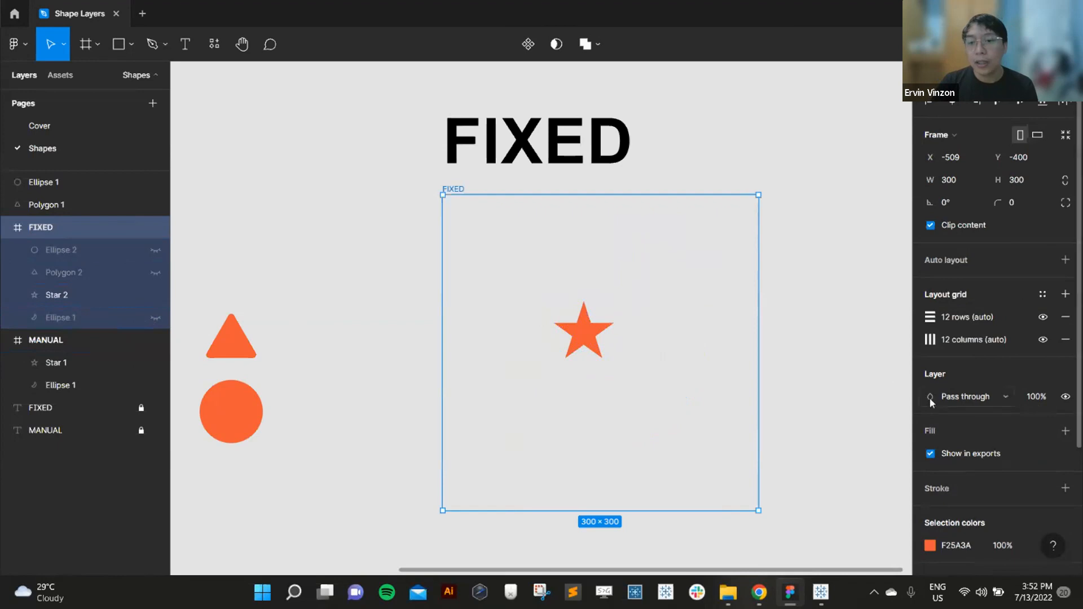
left_click(821, 594)
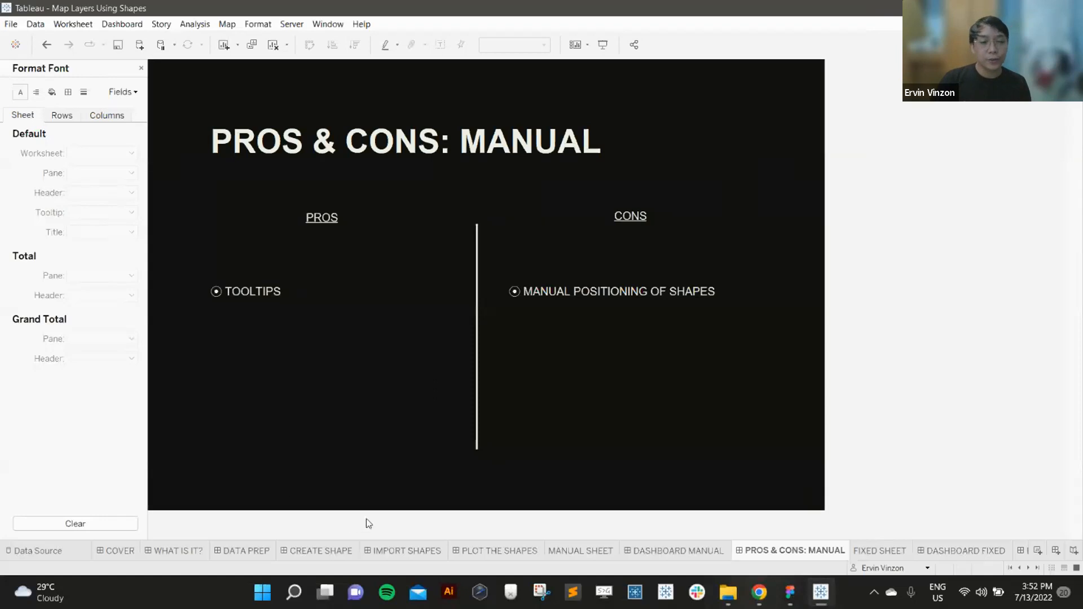
left_click(500, 551)
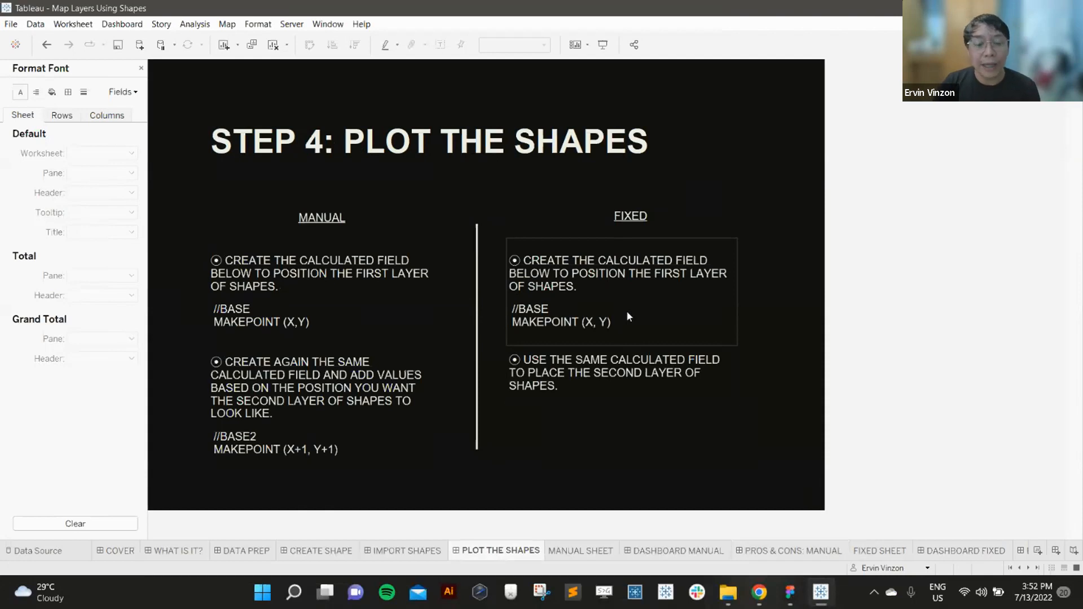
Open FIXED SHEET, clear everything from it and bring back the data fields list.
left_click(893, 554)
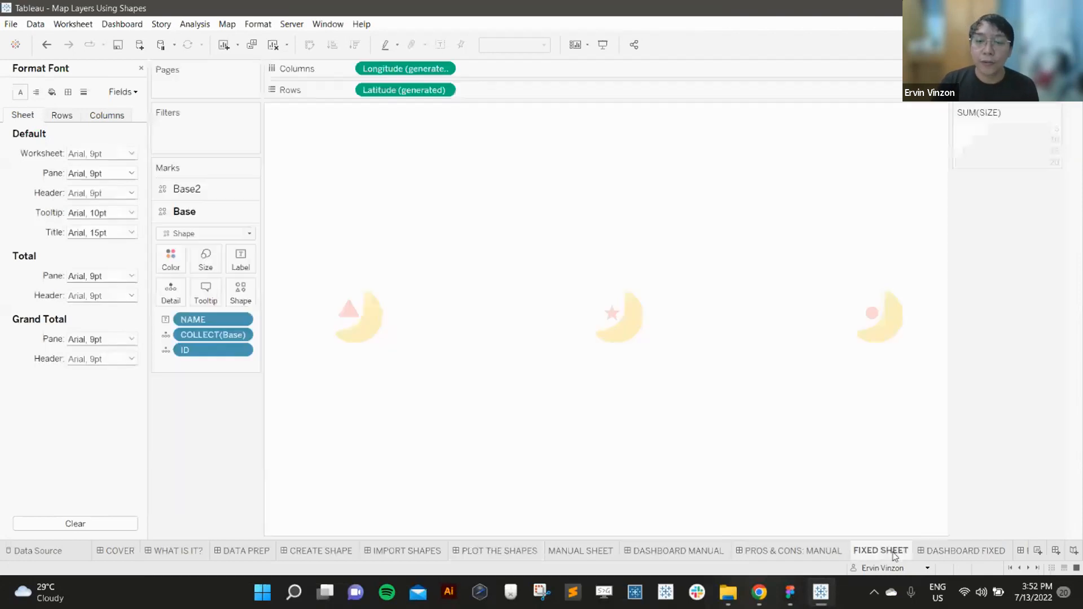
left_click(273, 44)
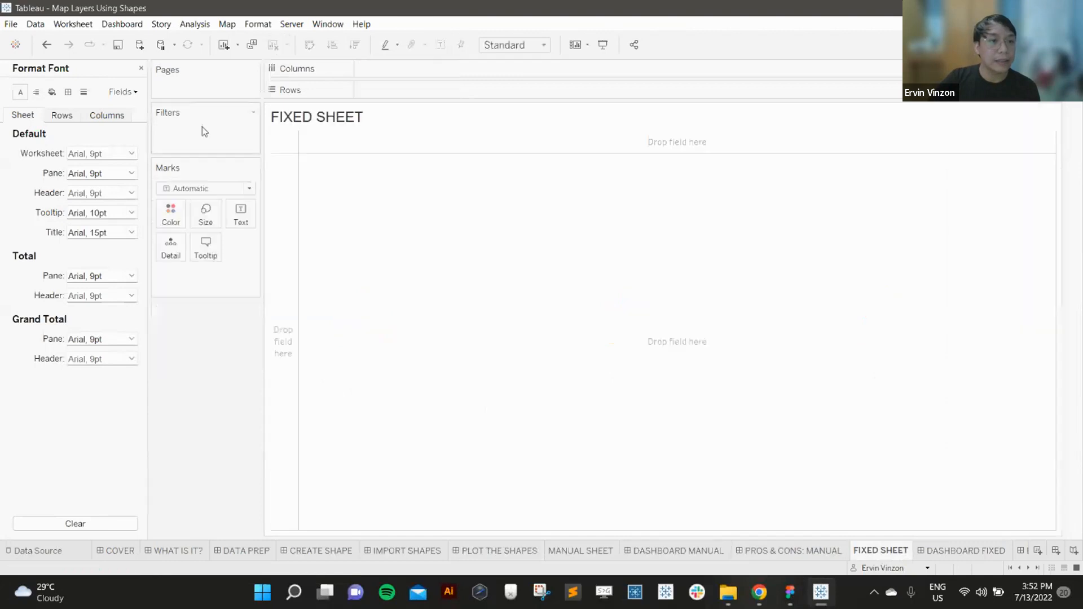
left_click(141, 69)
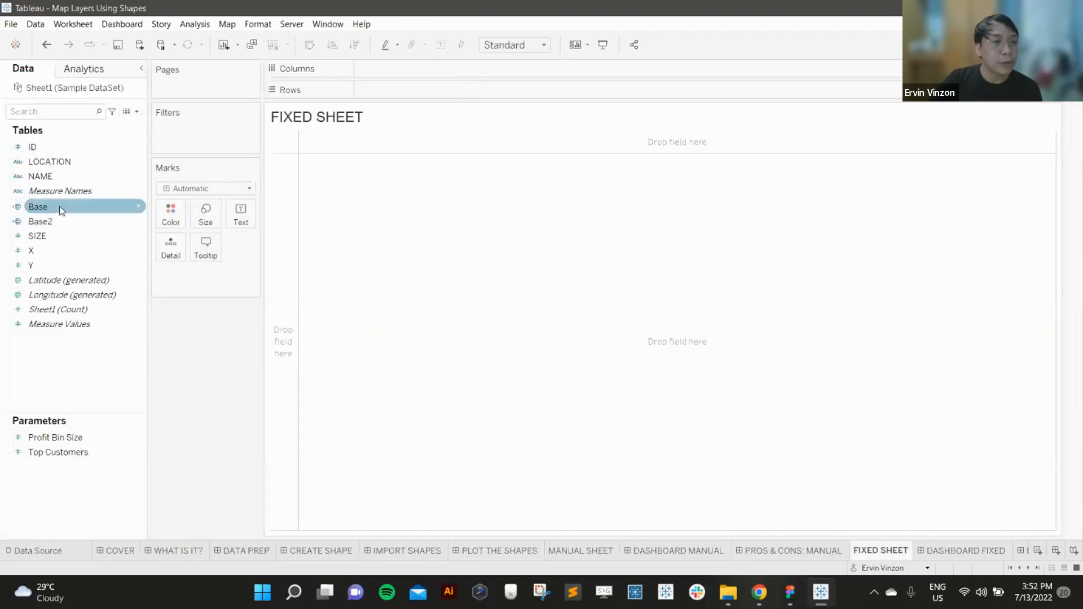
Examine the Base calculated field's formula, enlarging its text and checking the MAKEPOINT function with its X and Y arguments.
right_click(56, 207)
left_click(85, 263)
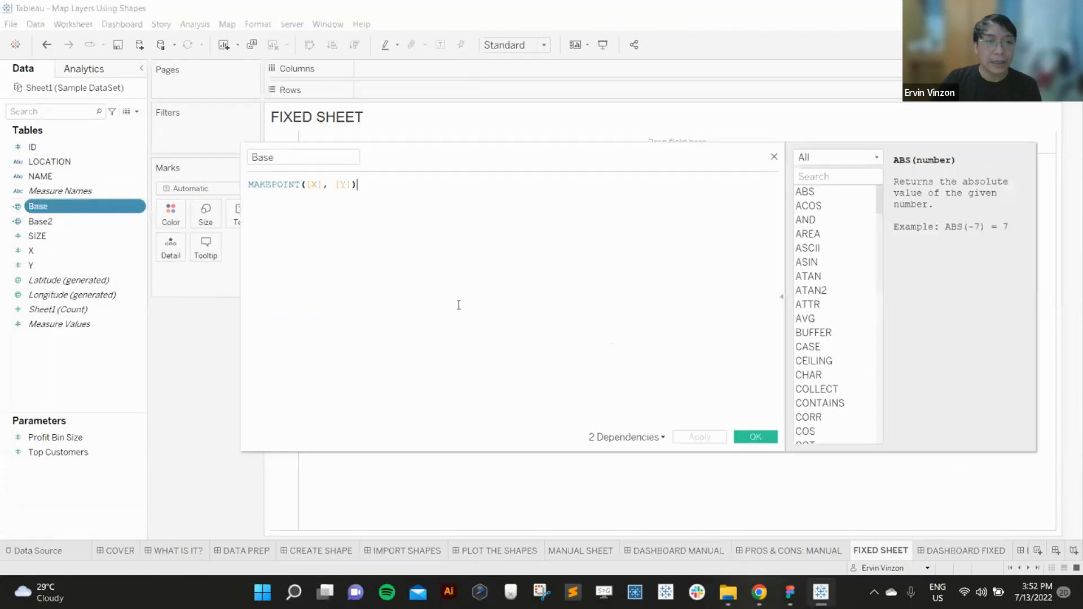
scroll(428, 284, "up", 5)
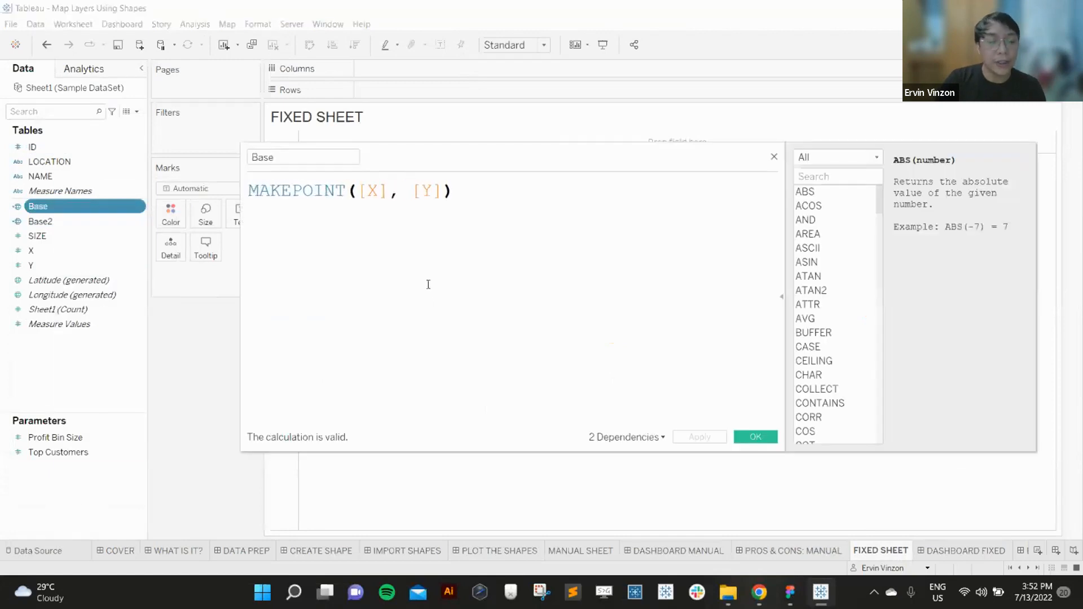
scroll(429, 285, "up", 2)
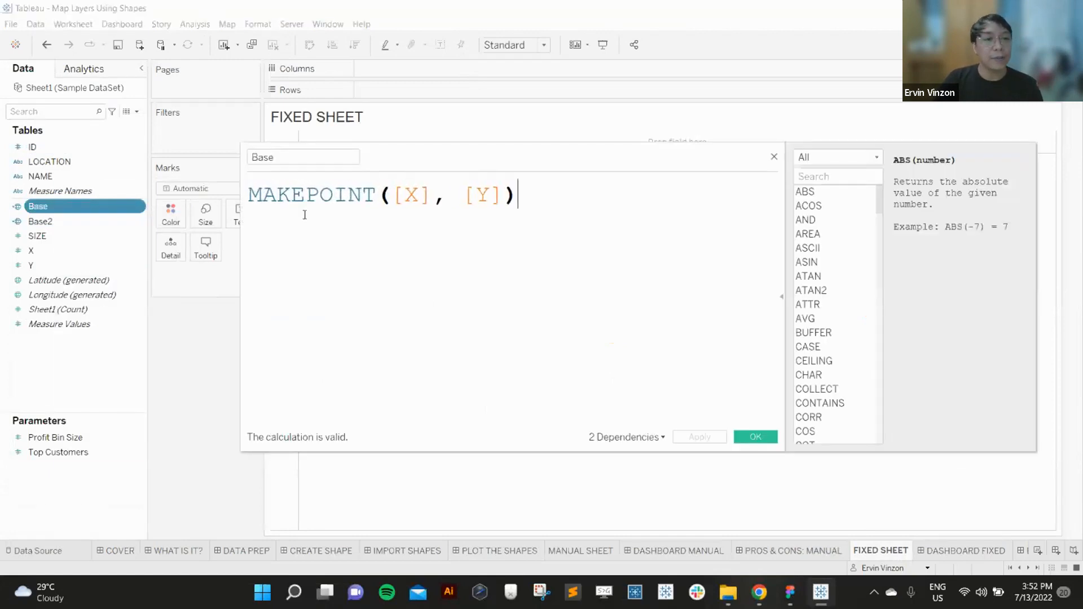
left_click(289, 193)
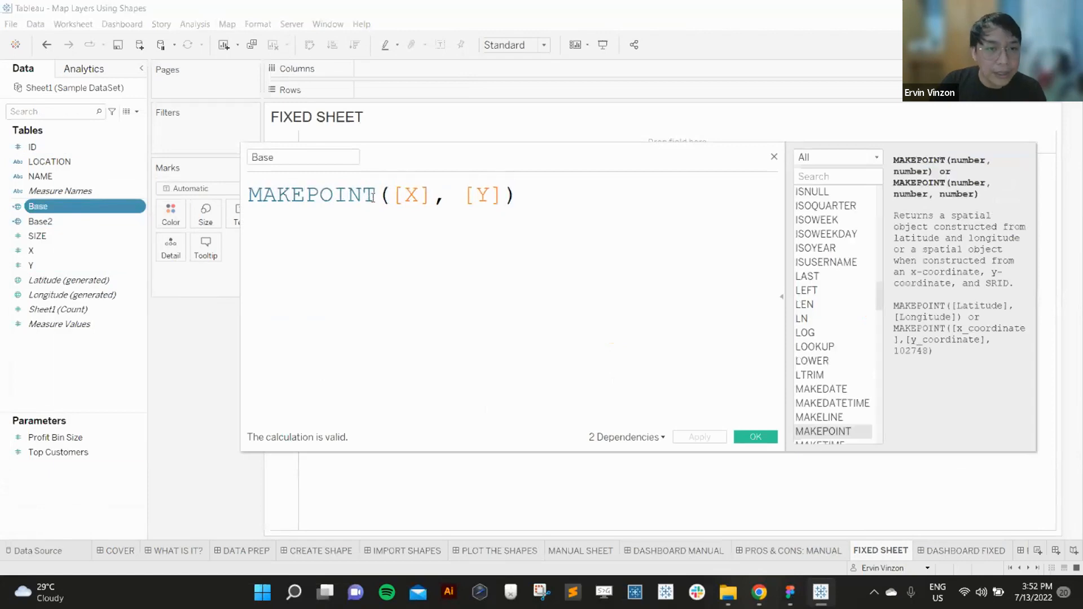
left_click(409, 200)
left_click(494, 193)
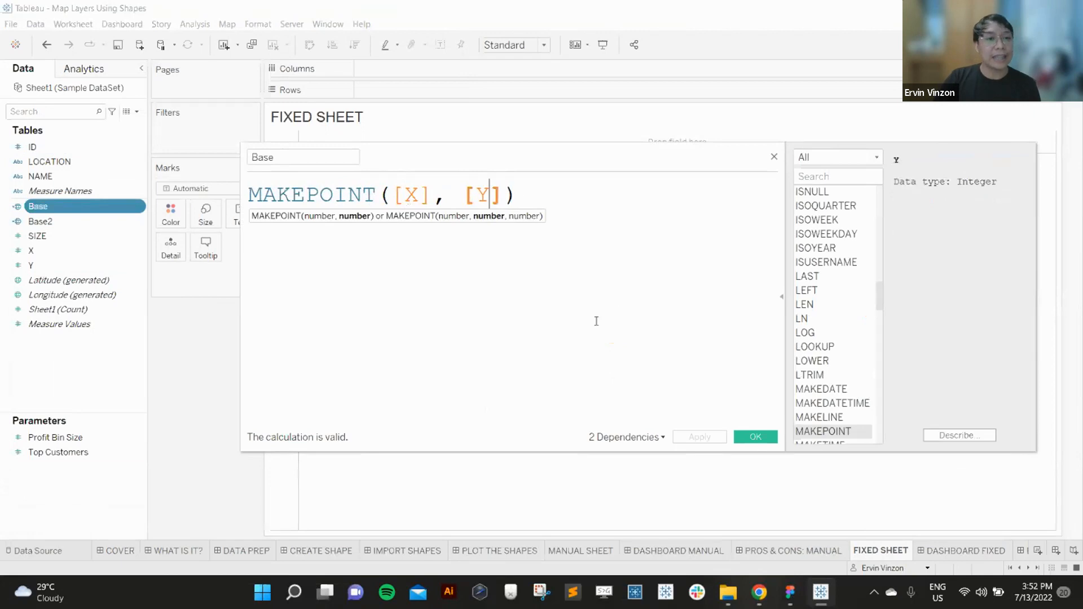
left_click(767, 439)
Plot Base on the cleared sheet, split its points by ID as detail and set the mark type to Shape.
left_click_drag(38, 205, 172, 254)
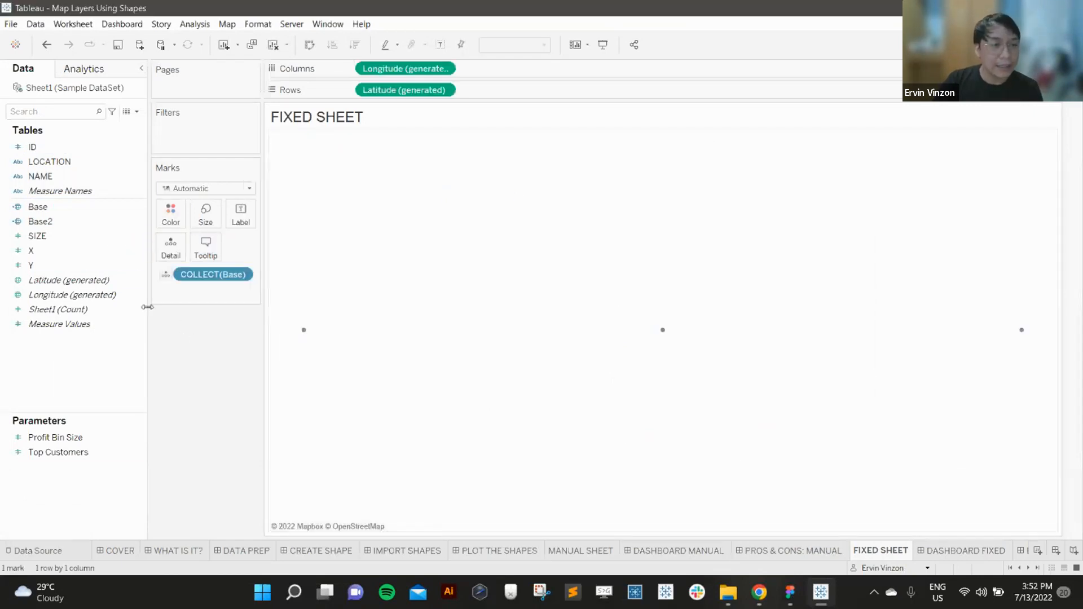
left_click_drag(32, 147, 171, 253)
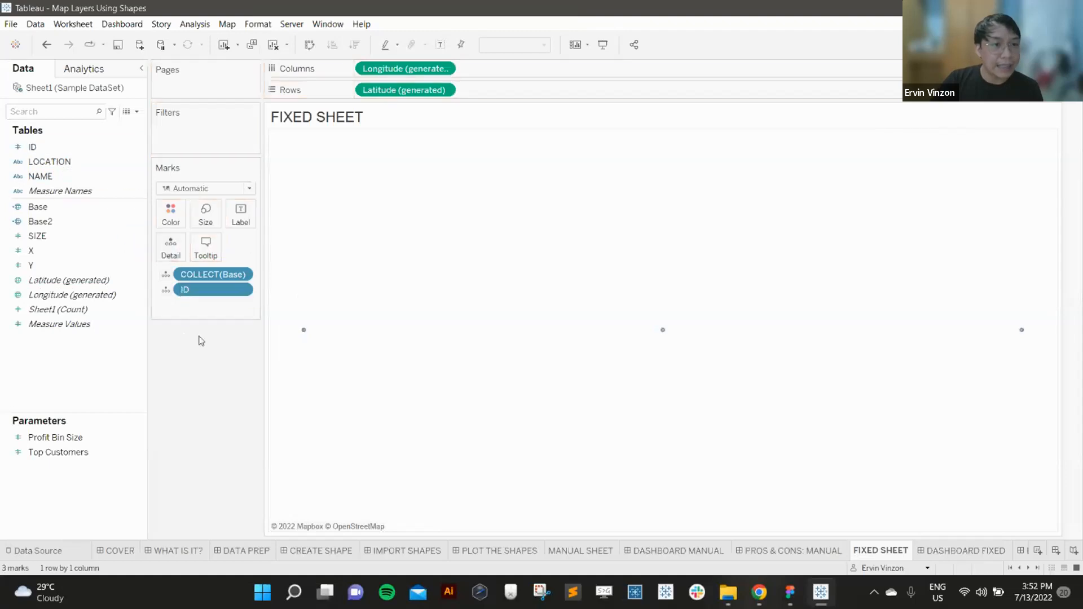
left_click(240, 189)
left_click(209, 288)
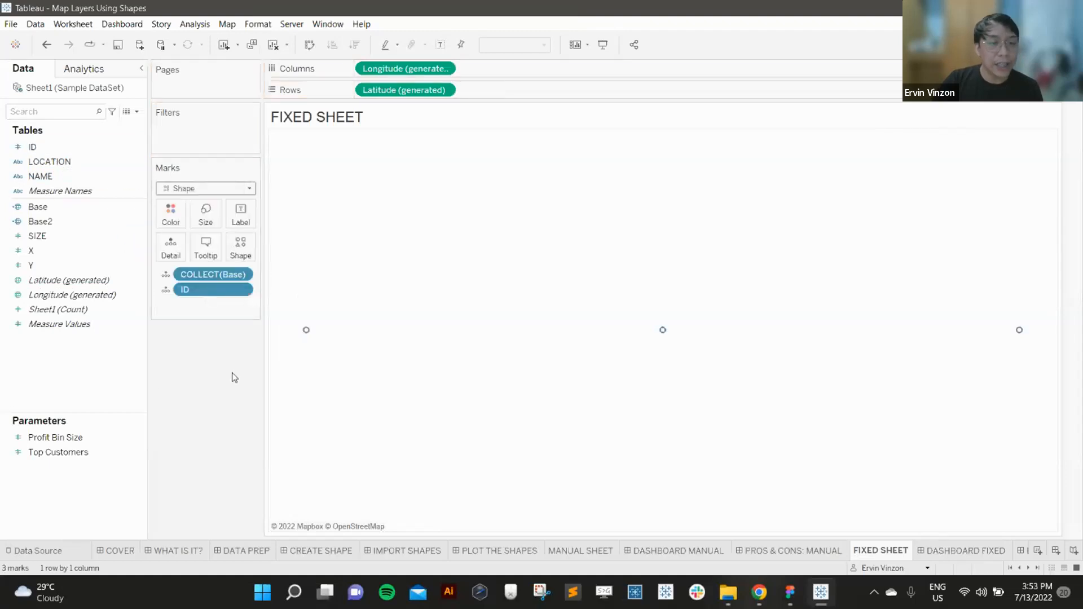
left_click_drag(59, 176, 68, 197)
left_click_drag(33, 147, 238, 249)
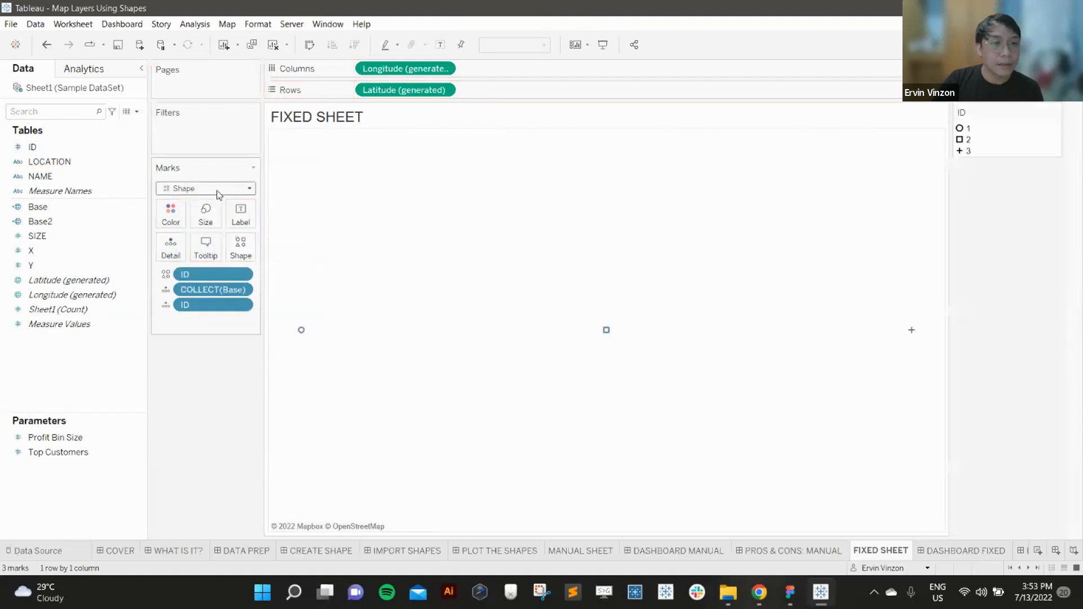
left_click(240, 247)
left_click(590, 202)
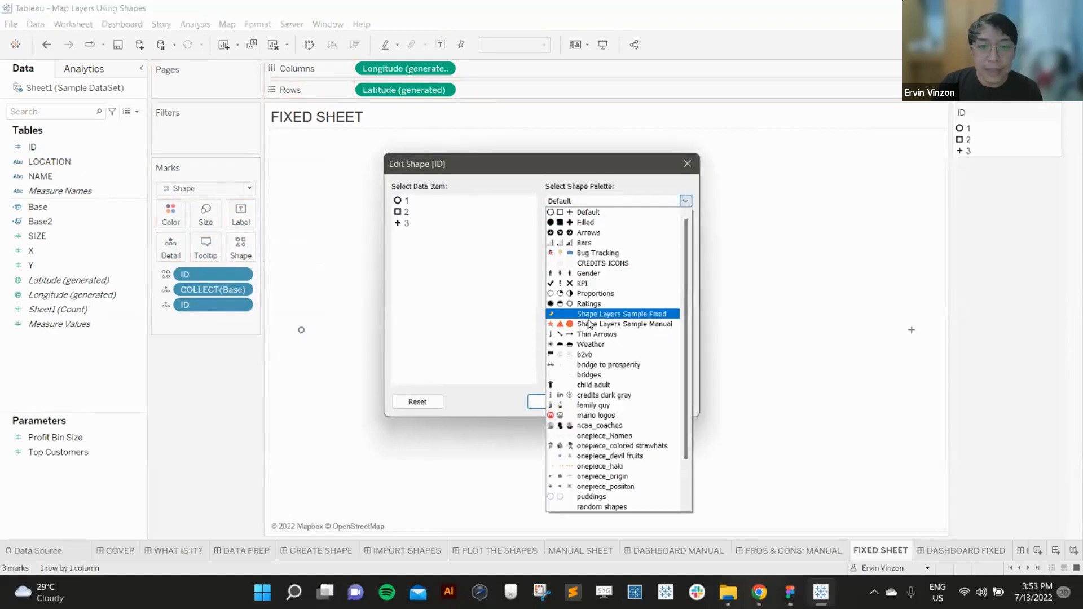
left_click(591, 314)
left_click(609, 377)
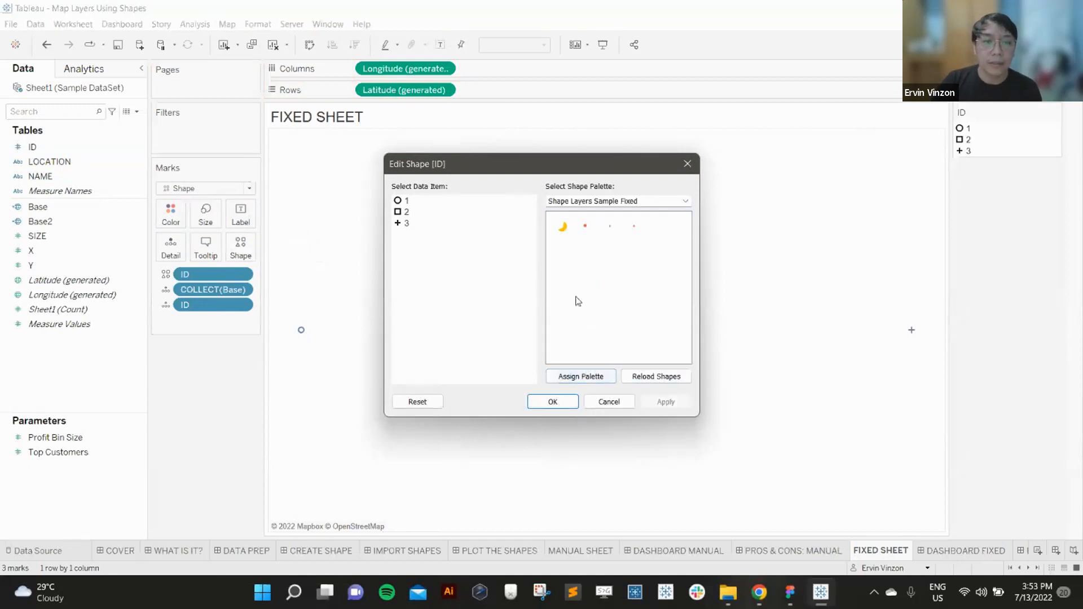
left_click(582, 377)
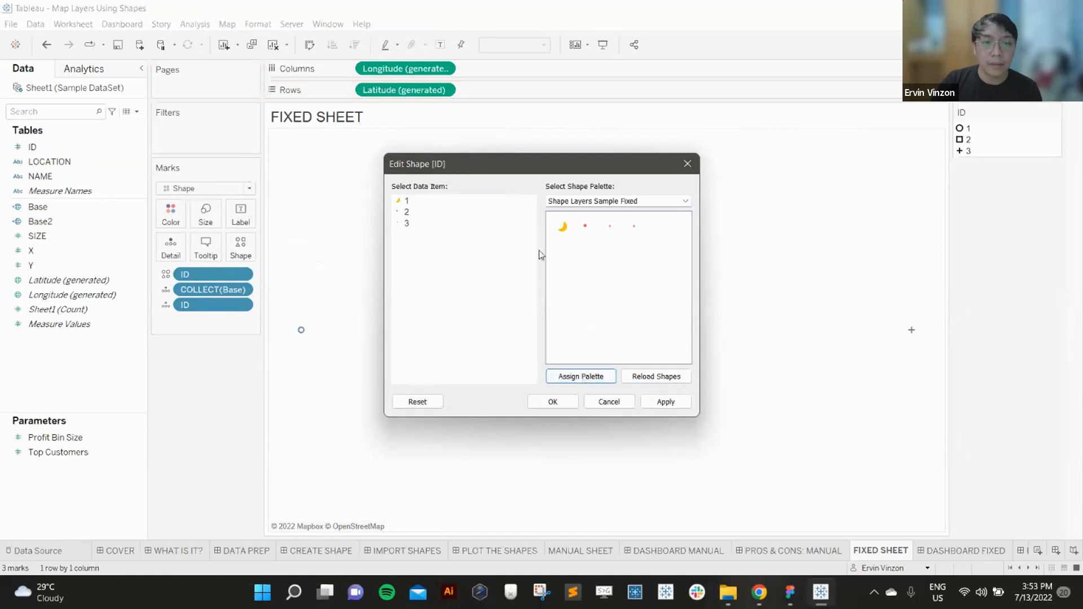
left_click(687, 164)
left_click_drag(203, 308, 207, 357)
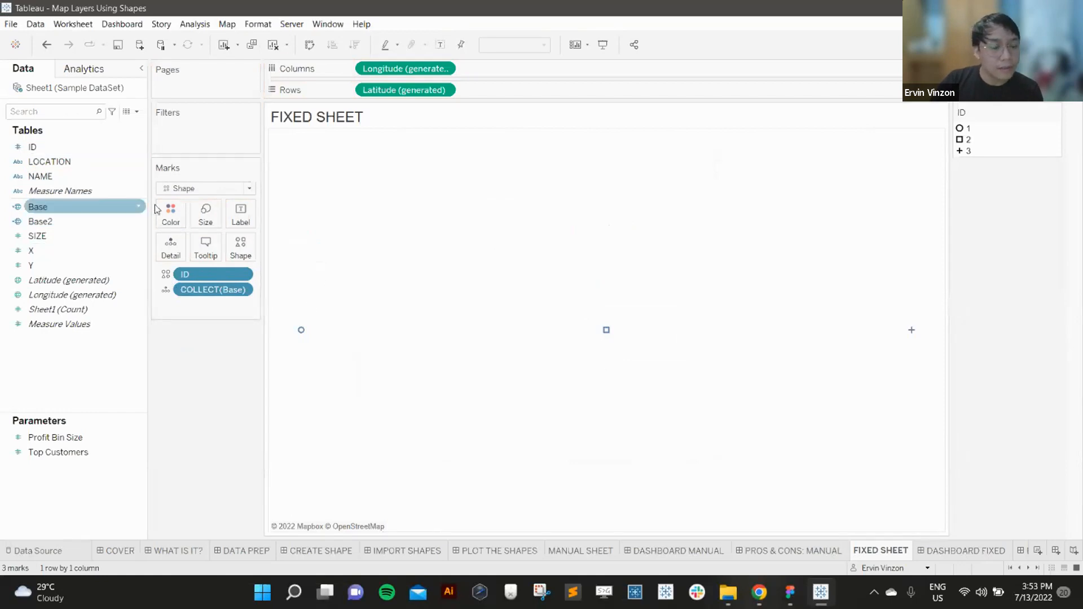
left_click(582, 551)
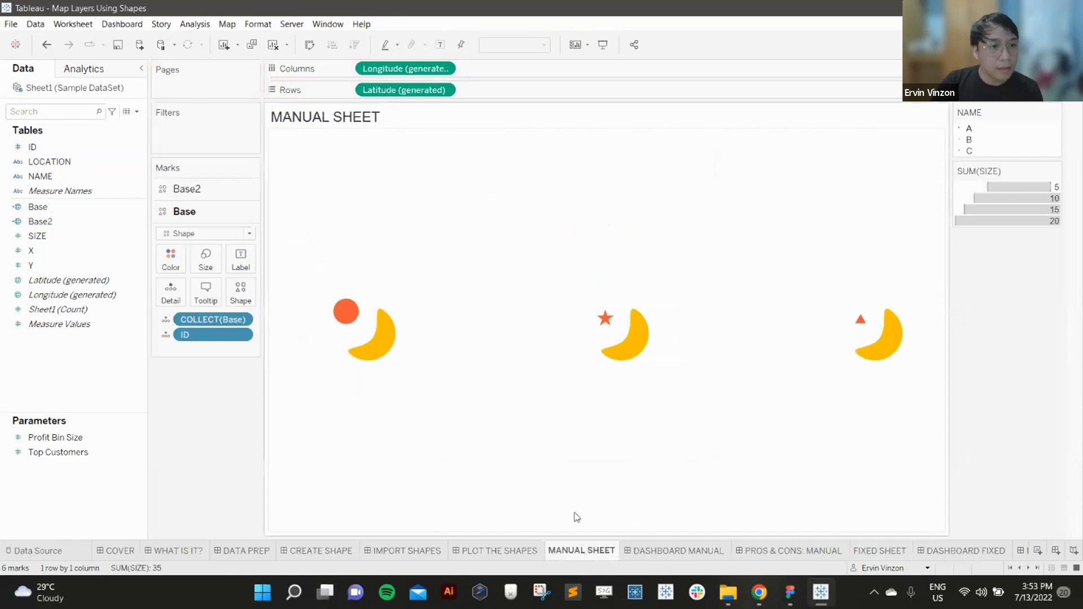
left_click(882, 552)
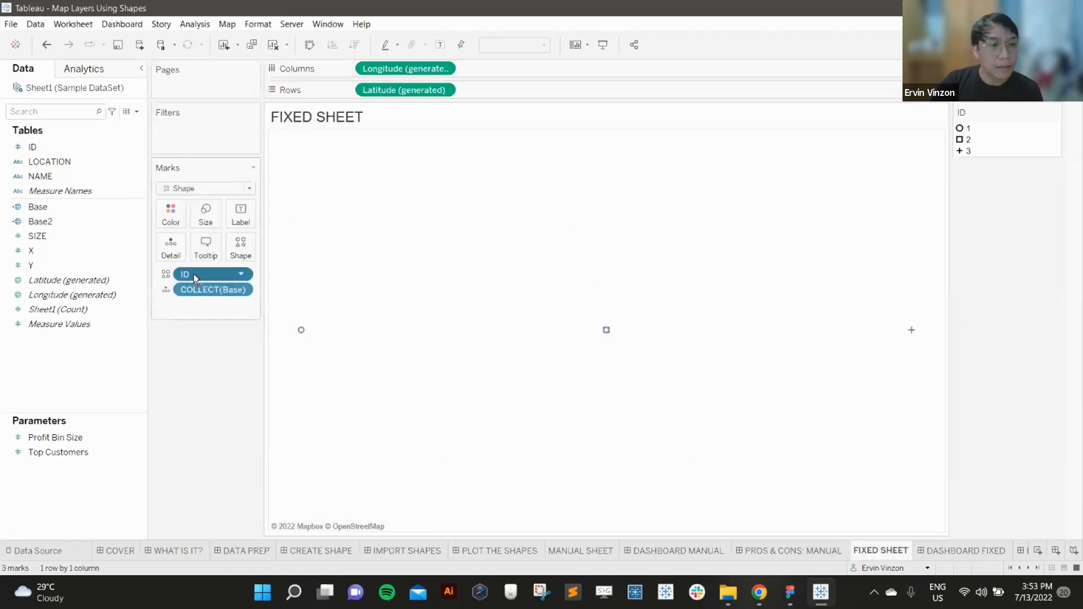
left_click_drag(194, 274, 198, 299)
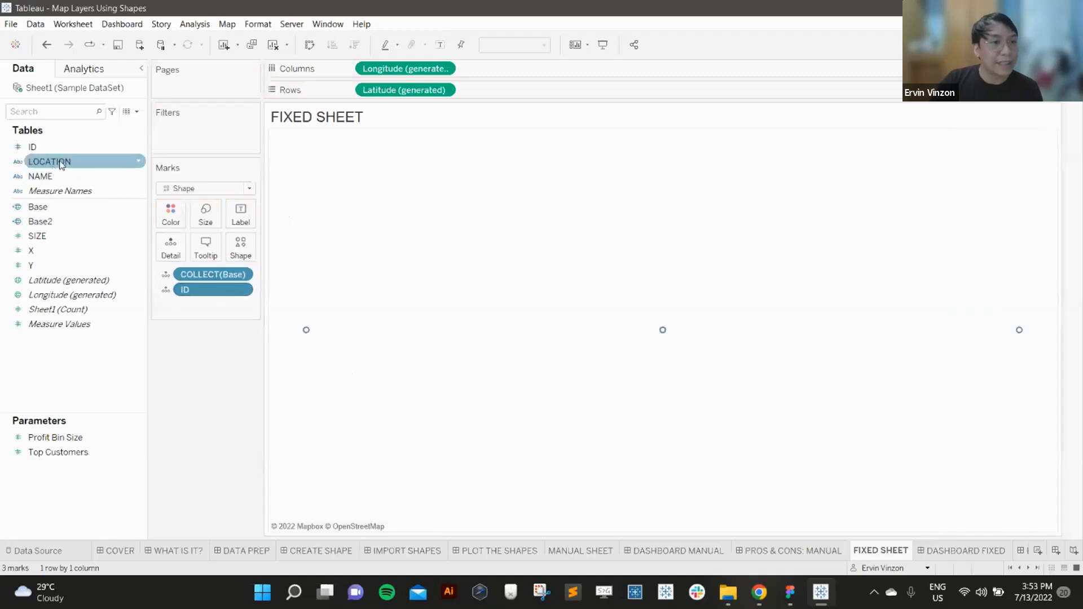
Set the Base marks' shape to the yellow moon from the Shape Layers Sample Fixed palette.
left_click_drag(32, 147, 113, 193)
left_click(241, 256)
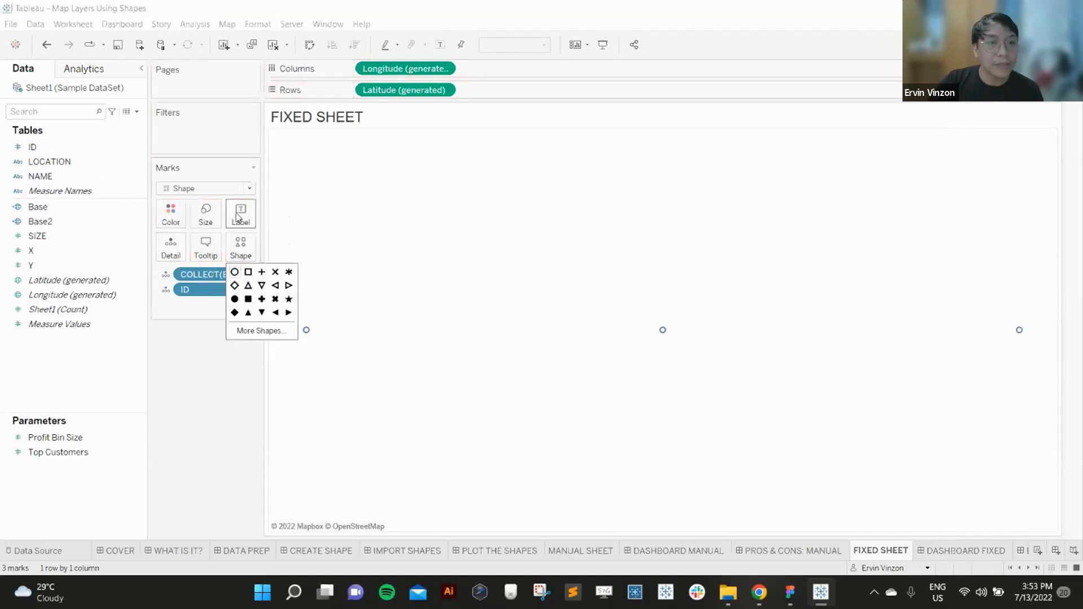
left_click(236, 191)
left_click(235, 191)
left_click(251, 256)
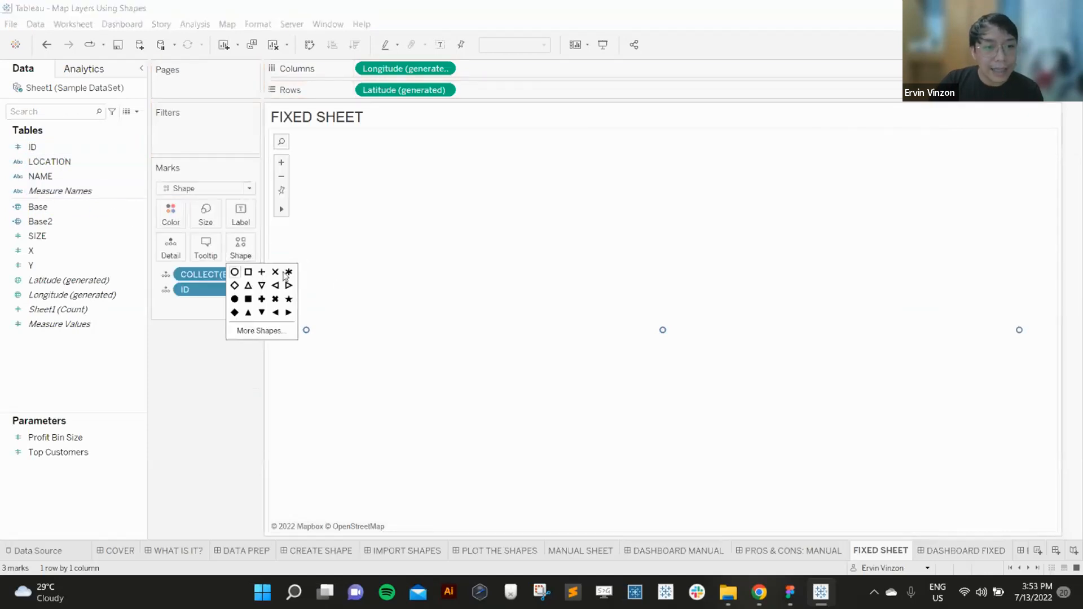
left_click(260, 331)
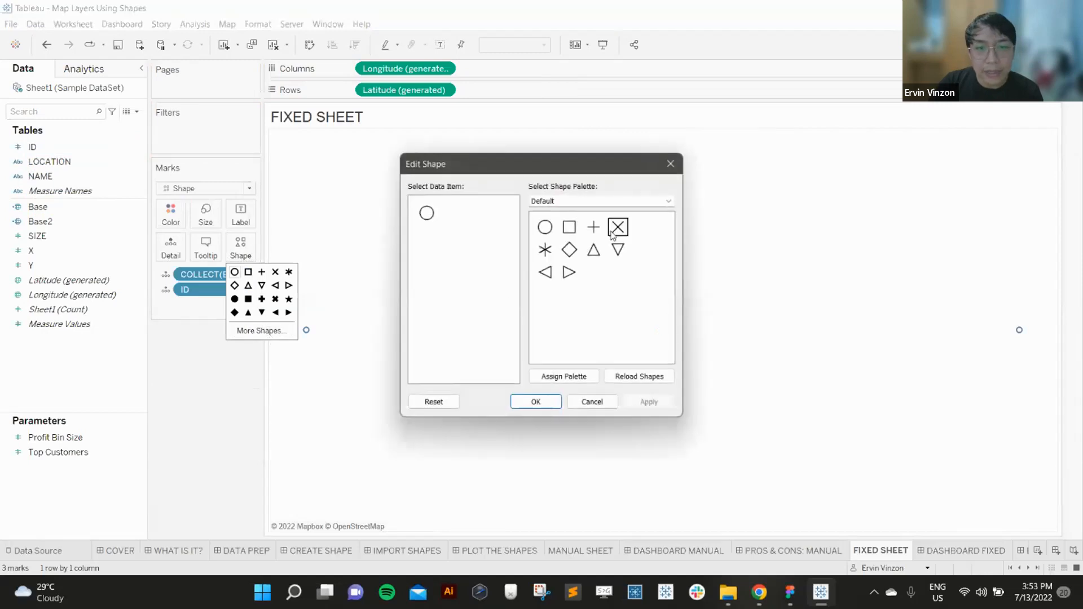
left_click(605, 202)
left_click(600, 314)
left_click(545, 226)
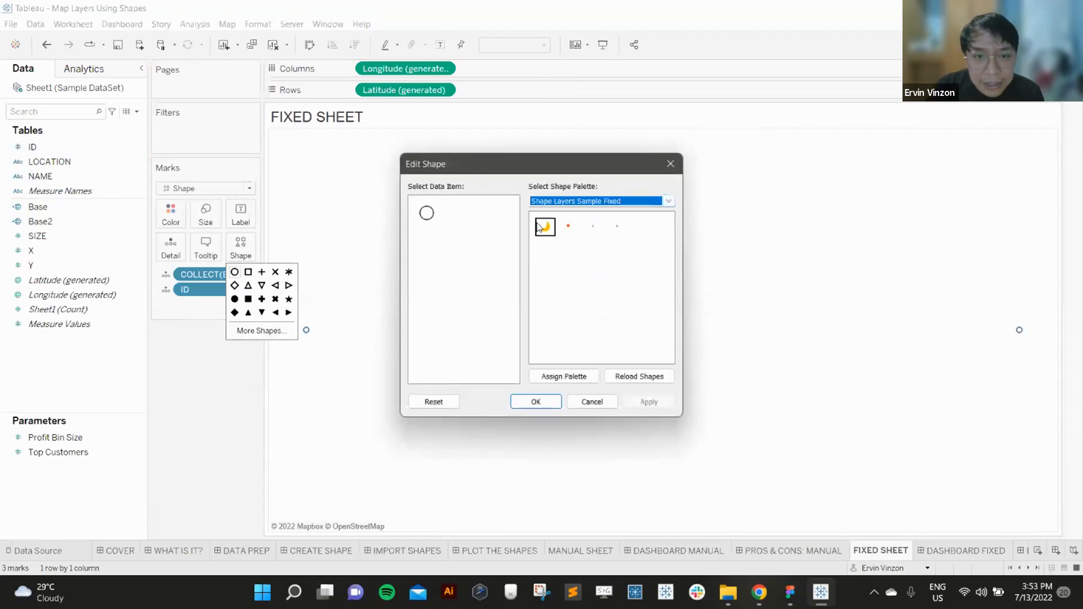
left_click(649, 402)
left_click(592, 402)
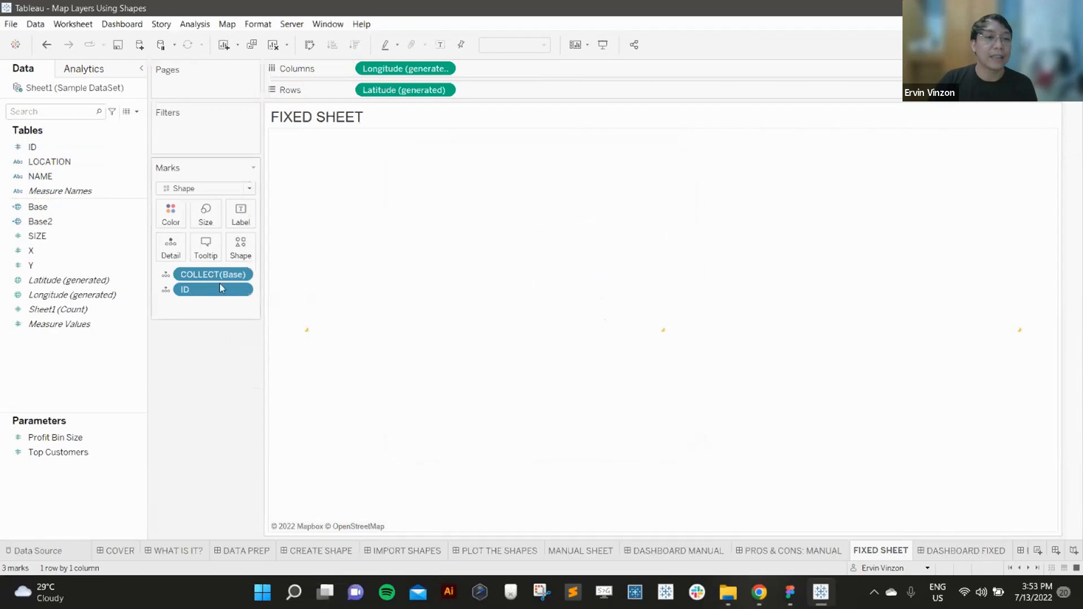
Enlarge the moon marks to the maximum size and dismiss the Slack notification.
left_click(206, 214)
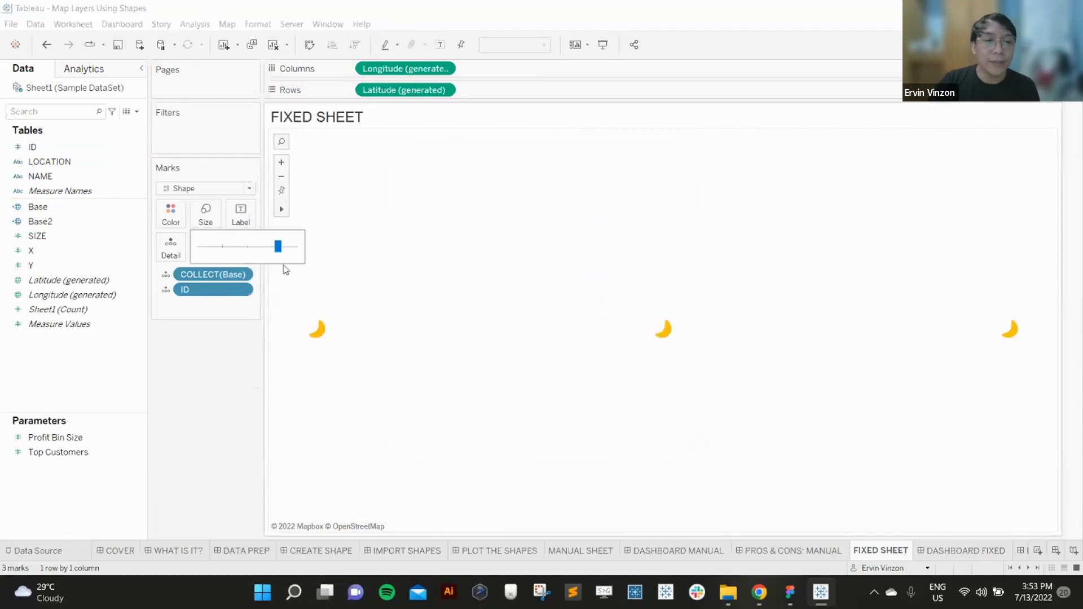
left_click_drag(279, 247, 294, 247)
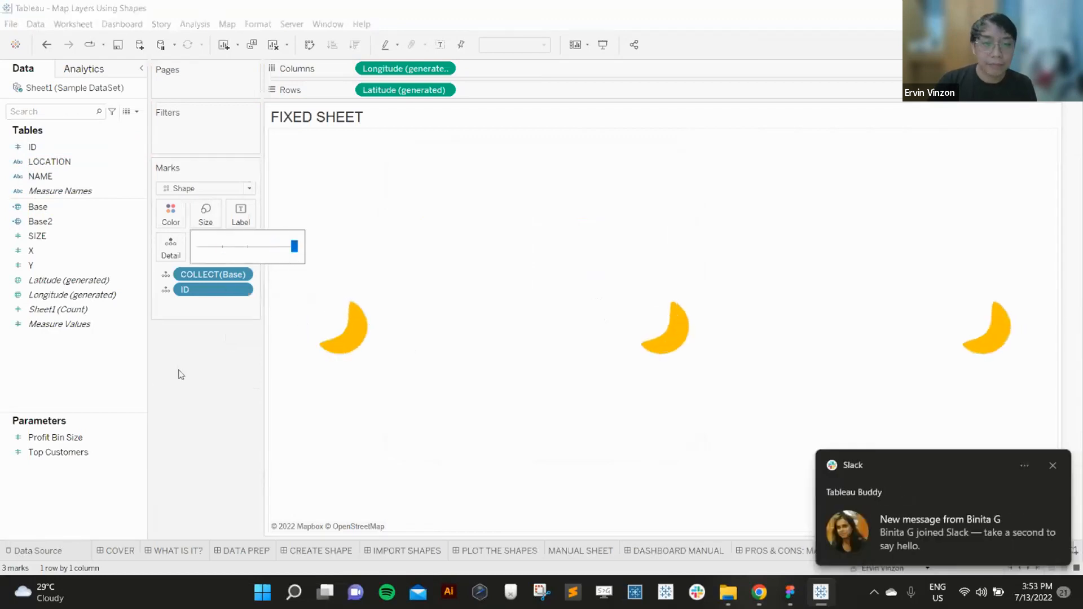
left_click(1053, 466)
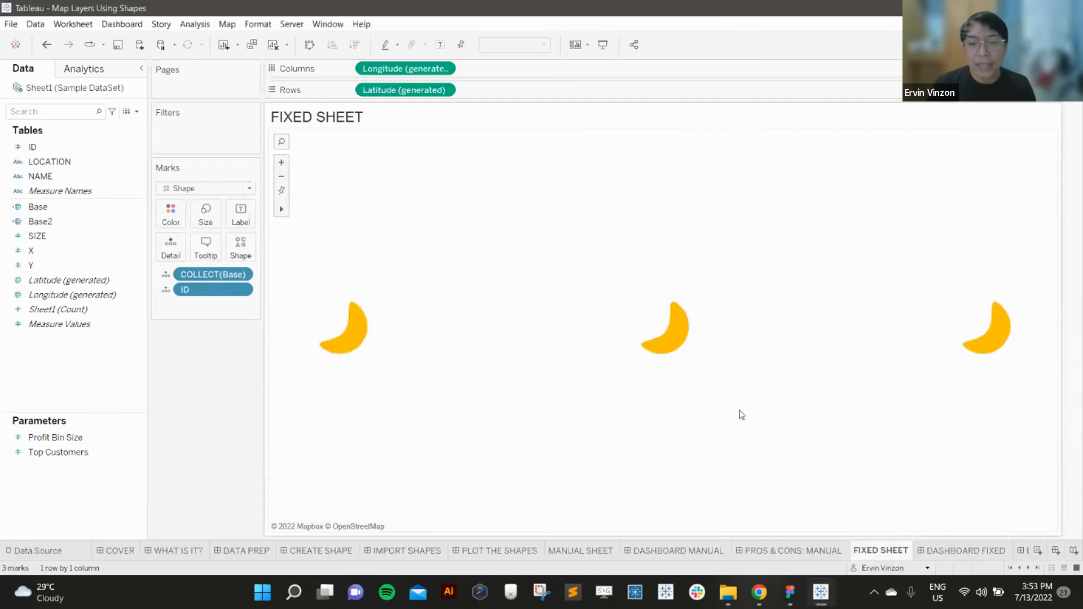
Check MANUAL SHEET for reference, and on FIXED SHEET add Base again as a second marks layer over the moons.
left_click(582, 551)
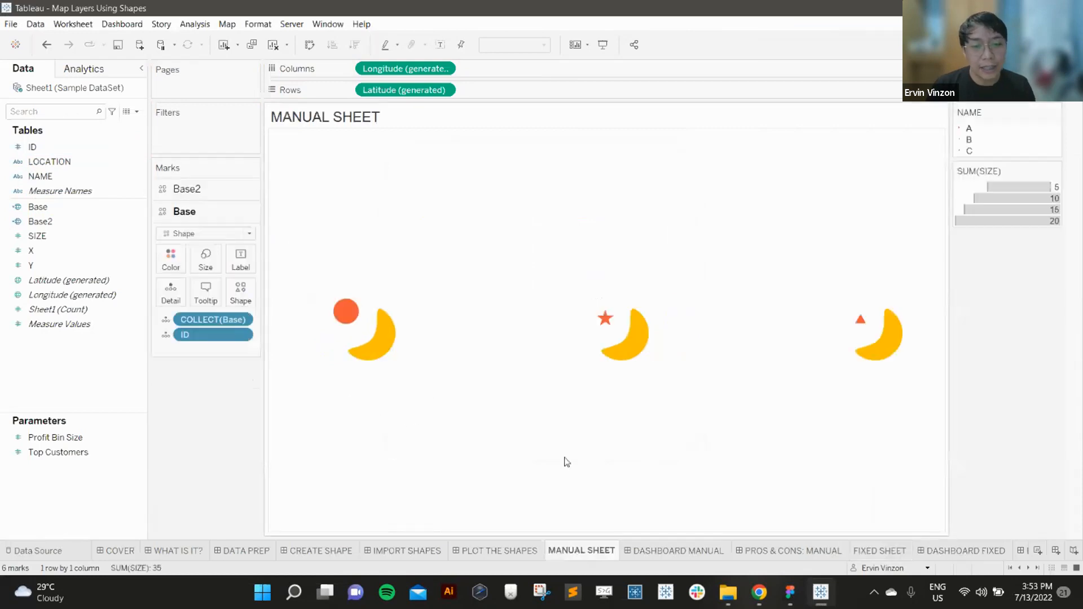
left_click(881, 551)
left_click(95, 251)
left_click(68, 222)
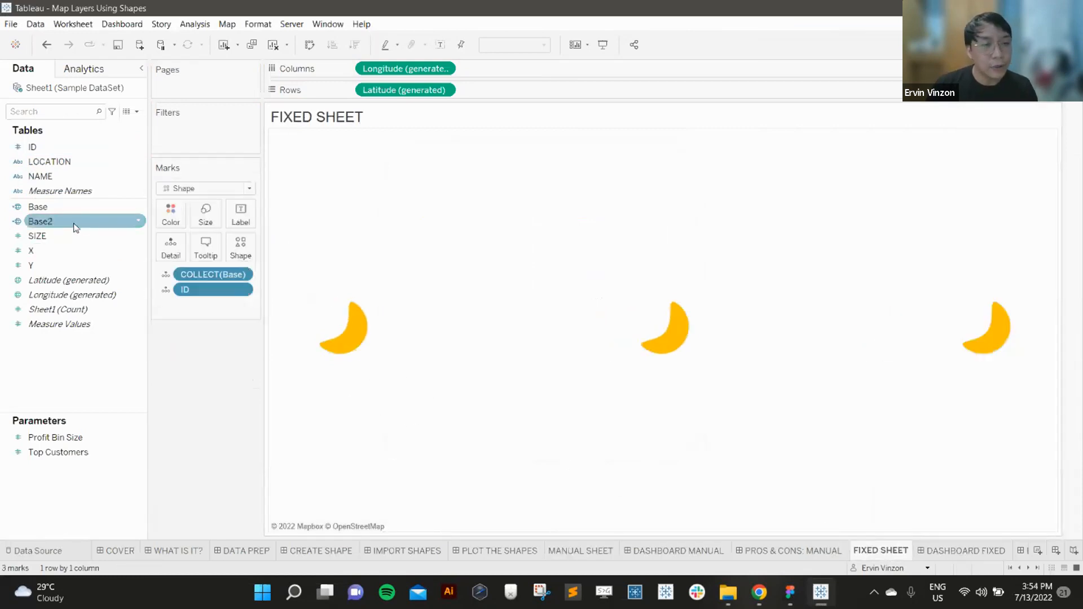
left_click(61, 208)
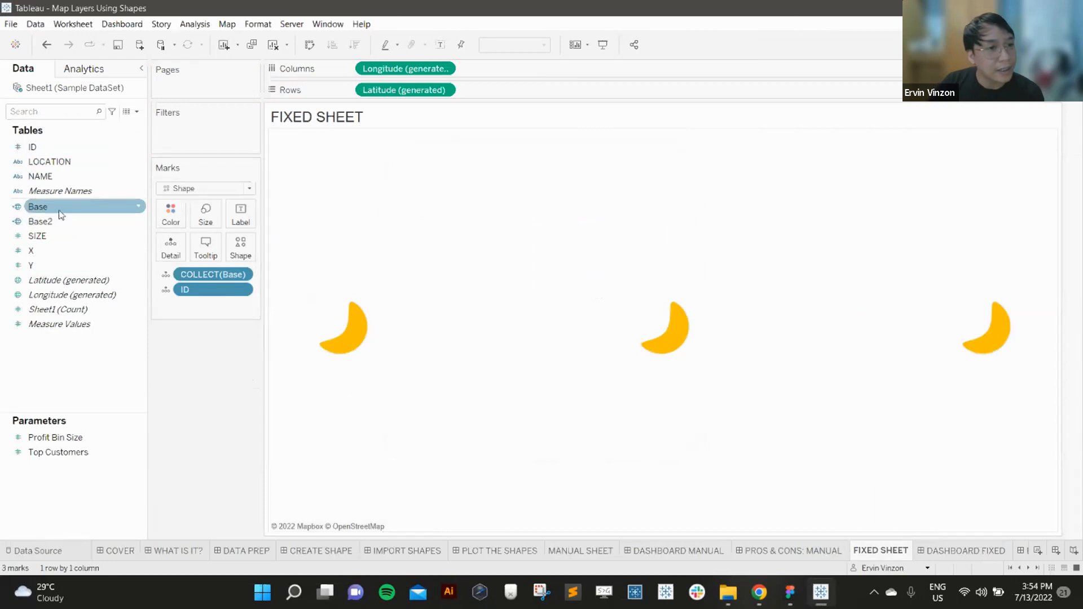
left_click_drag(59, 208, 385, 155)
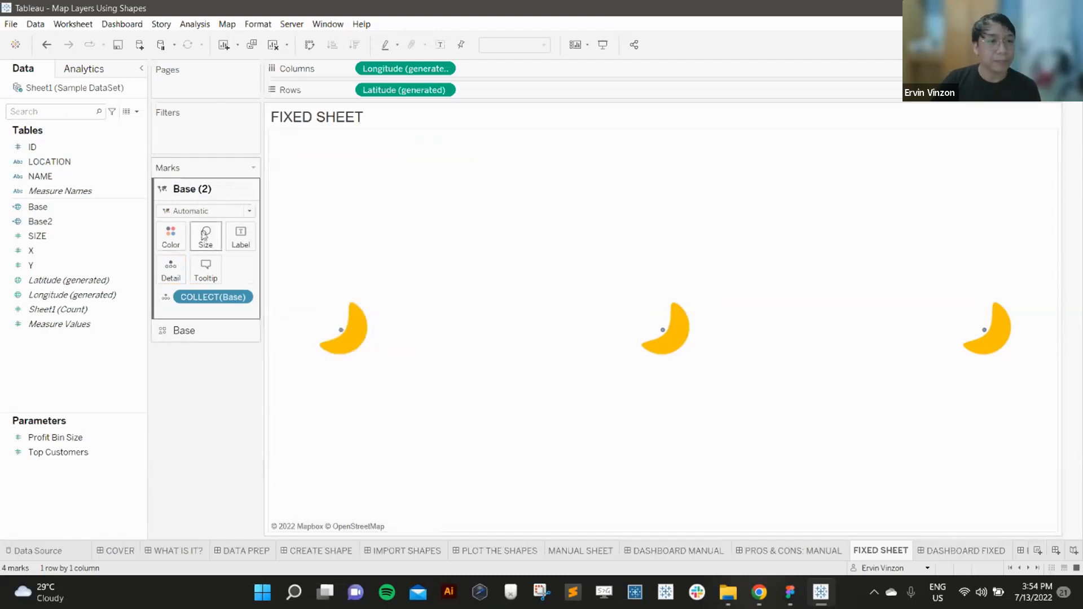
Set the Base (2) layer's mark type to Shape and split its points by ID as detail.
left_click(218, 212)
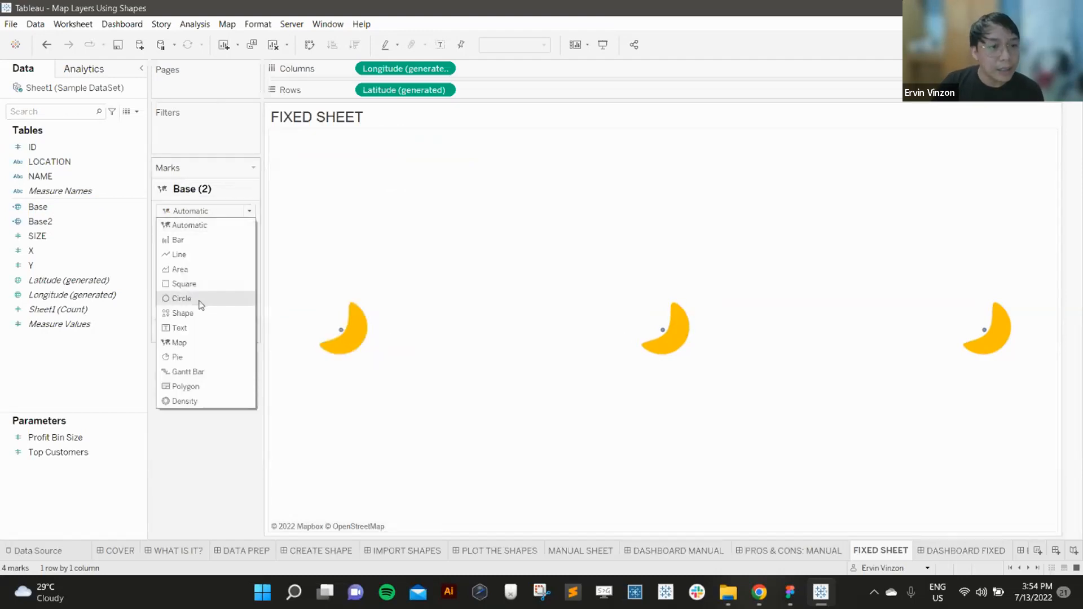
left_click(183, 314)
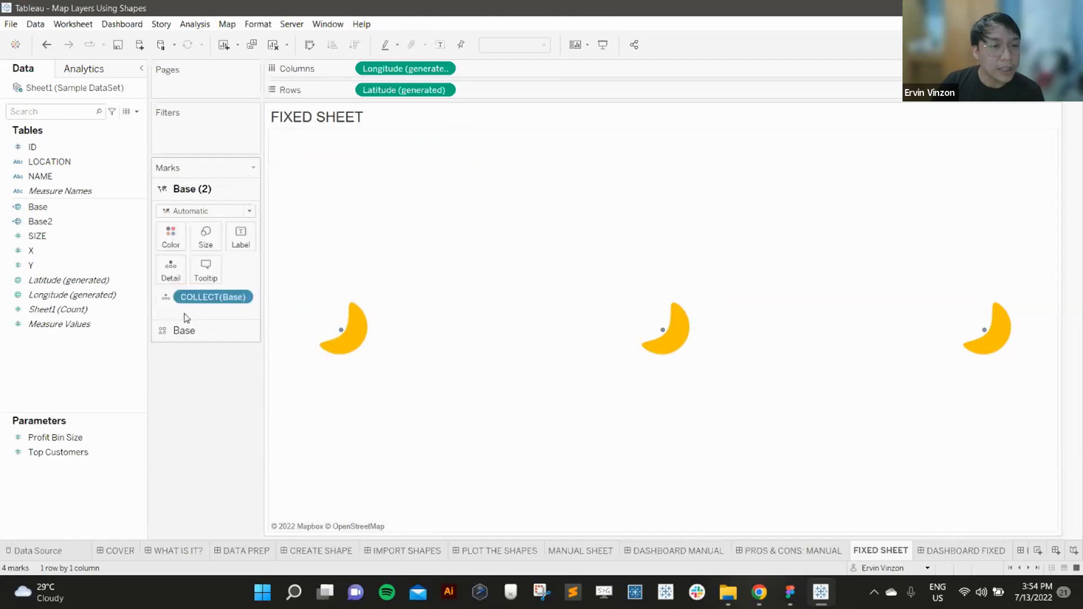
left_click_drag(56, 153, 171, 269)
left_click(68, 177)
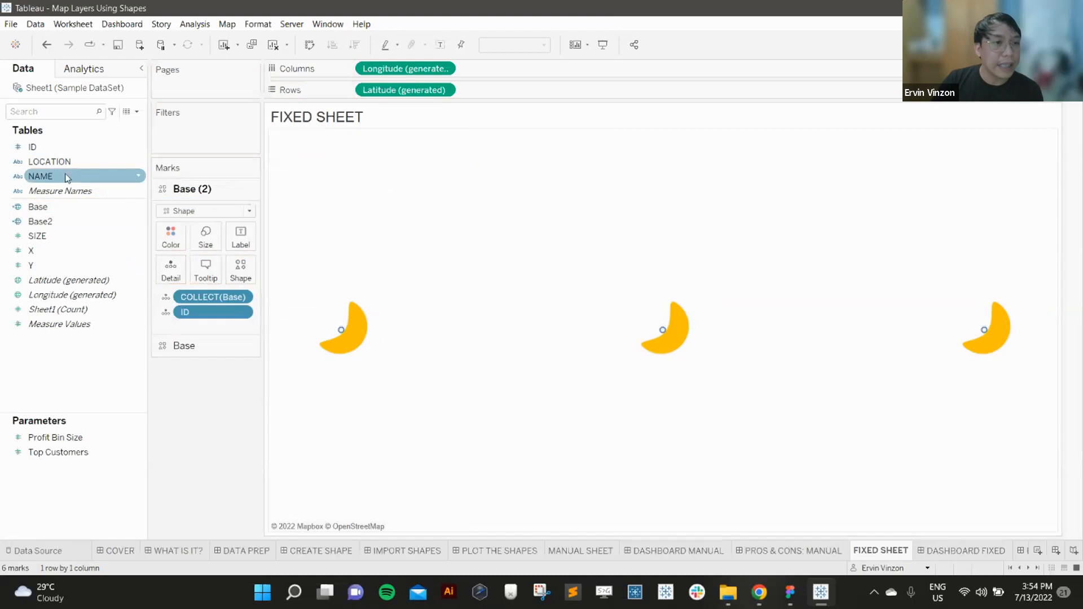
Encode NAME as shape on the Base (2) layer, giving A, B and C their shapes from the Shape Layers Sample Fixed palette.
left_click_drag(56, 176, 242, 272)
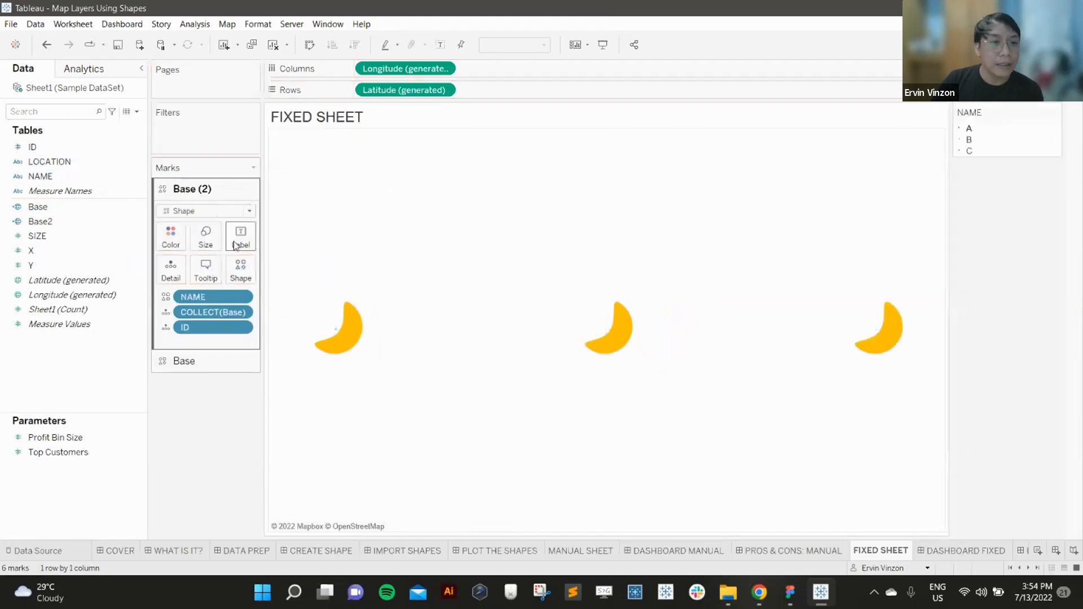
left_click(253, 272)
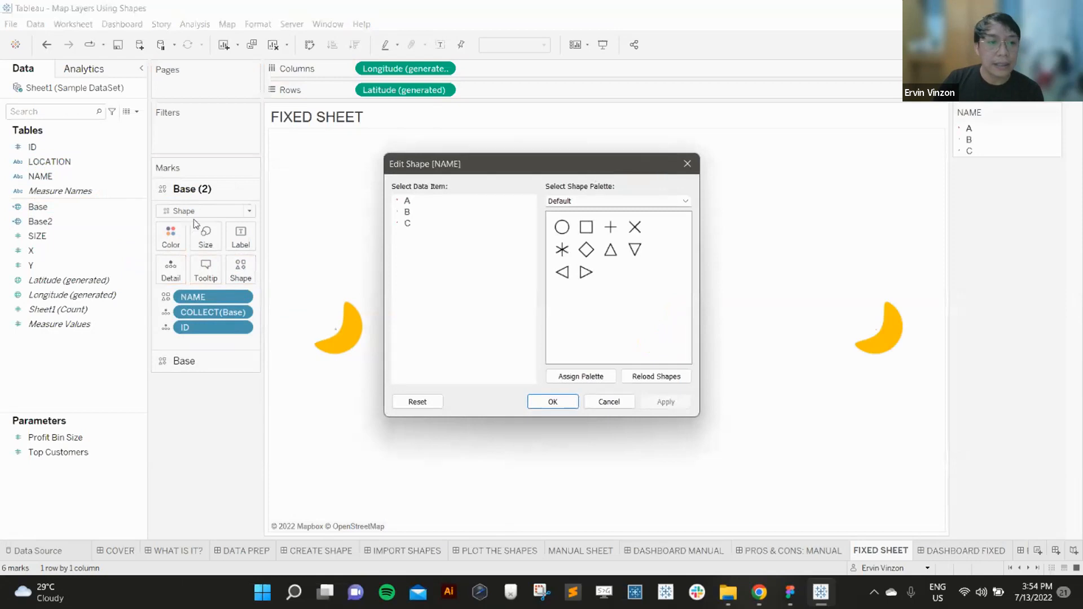
left_click(599, 203)
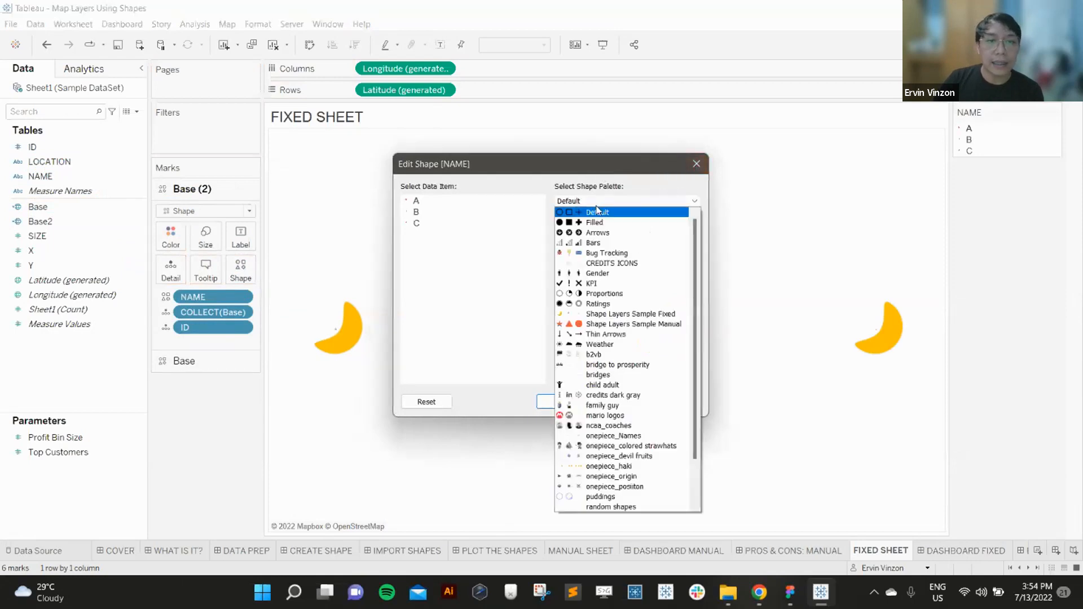
left_click(604, 311)
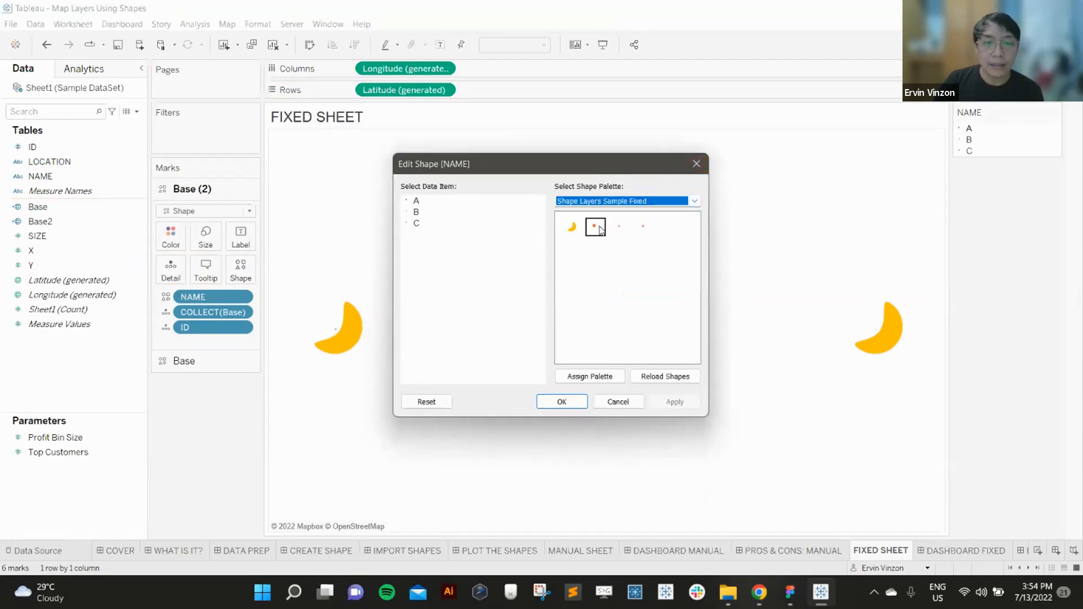
left_click(417, 202)
left_click(601, 233)
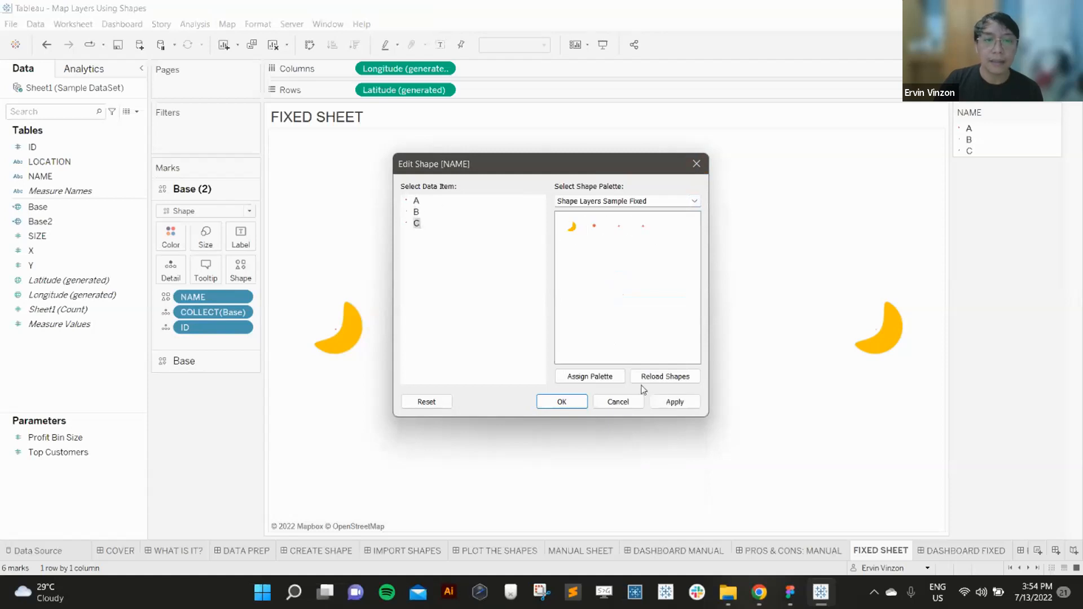
left_click(562, 402)
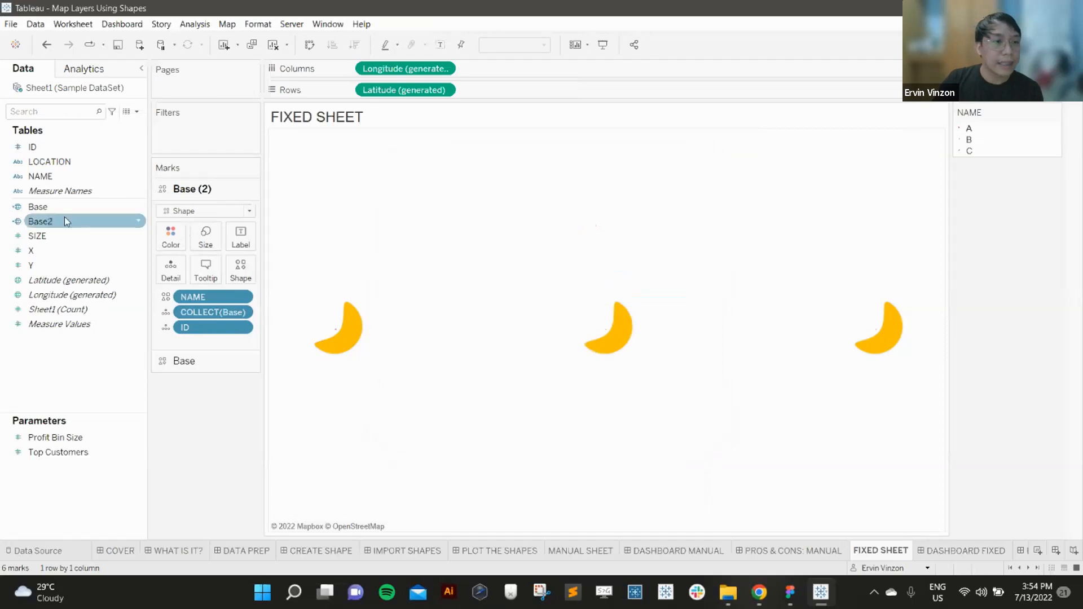
Size the Base (2) shapes by SIZE and raise their mark size to the maximum.
left_click_drag(37, 236, 197, 237)
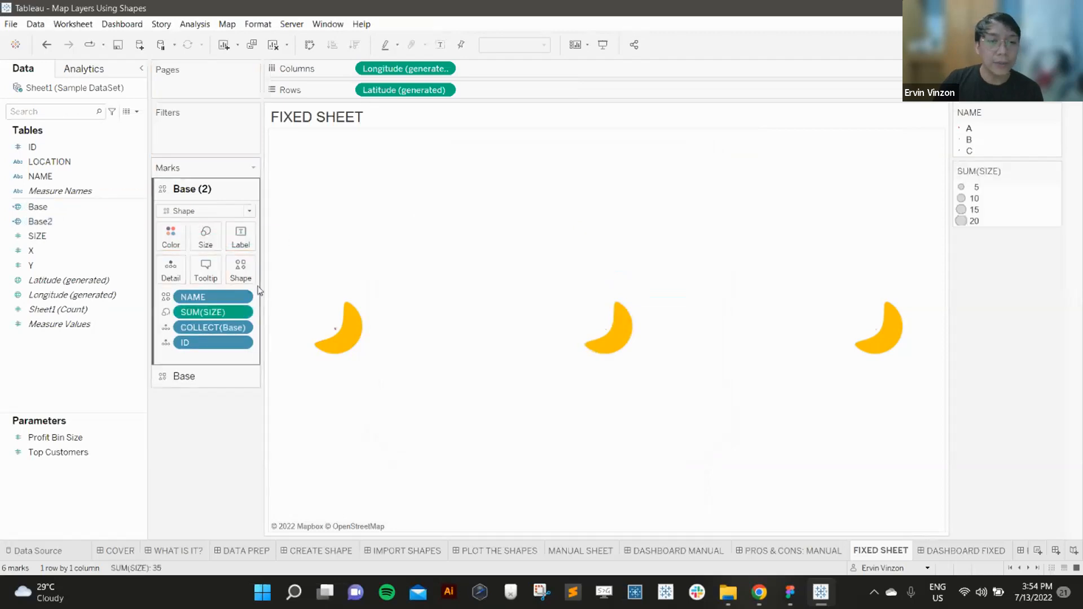
left_click(197, 237)
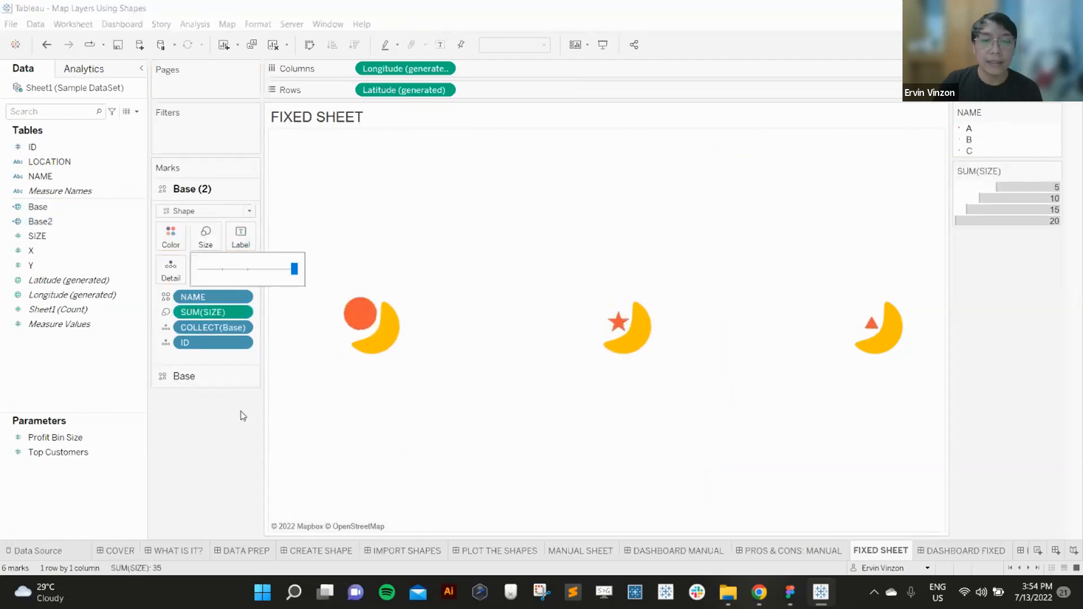
left_click(186, 477)
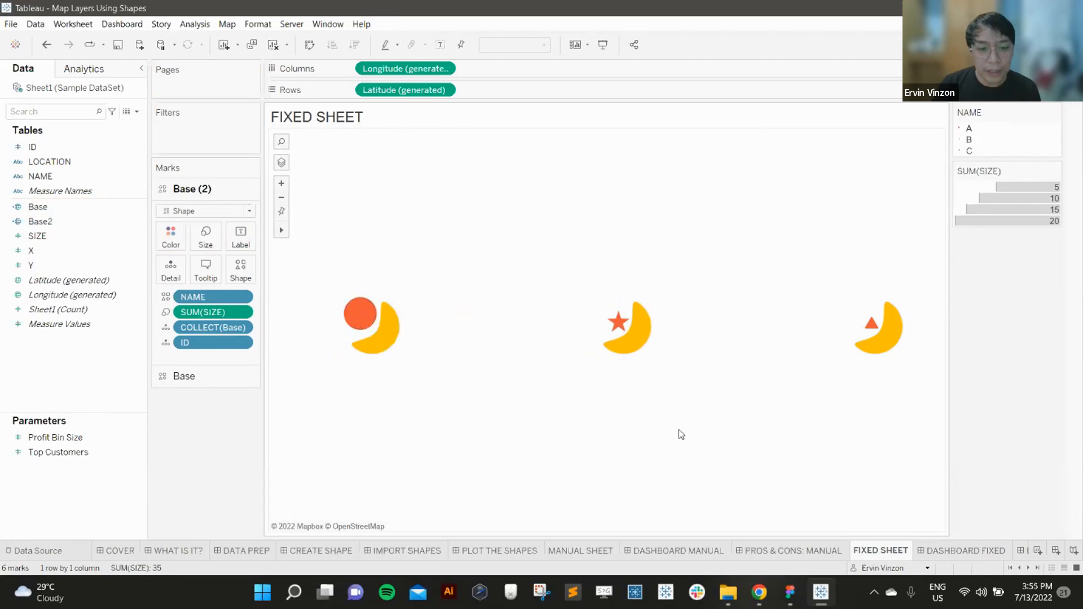
Format FIXED SHEET's shading, setting the worksheet background to None.
right_click(444, 424)
left_click(507, 494)
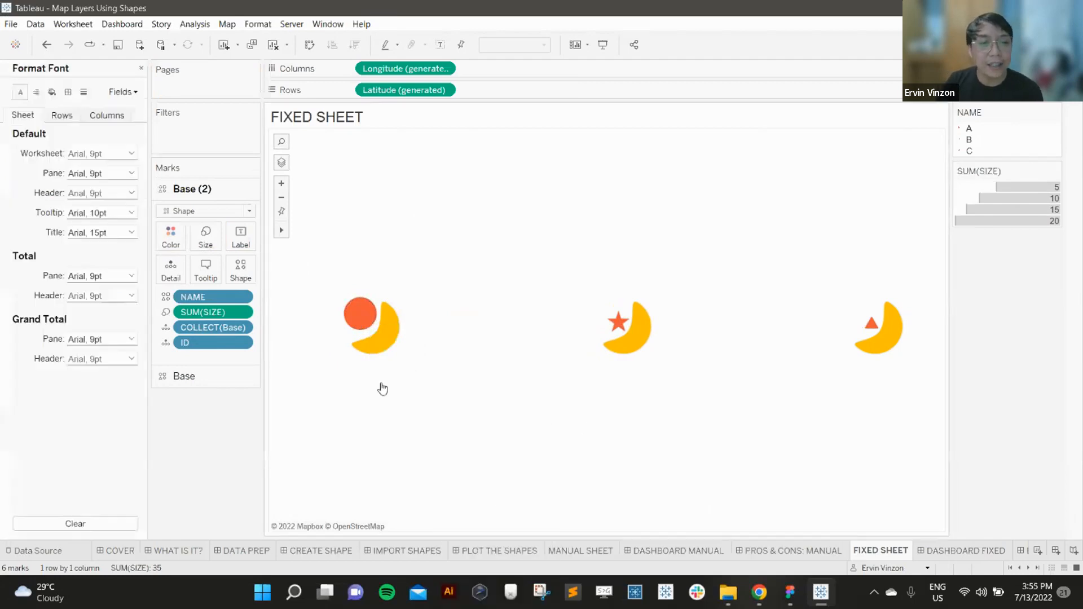
left_click(55, 92)
left_click(79, 158)
left_click(103, 171)
left_click(421, 276)
left_click(420, 189)
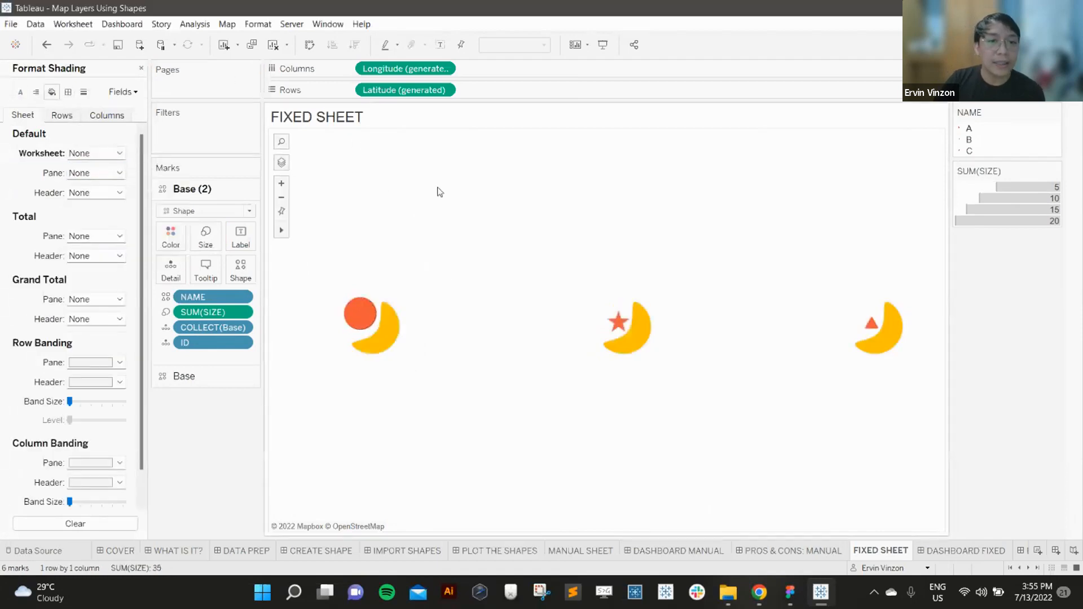
Turn off the background map layers on FIXED SHEET, including the country/region and state/province borders and names.
left_click(248, 24)
mouse_move(227, 24)
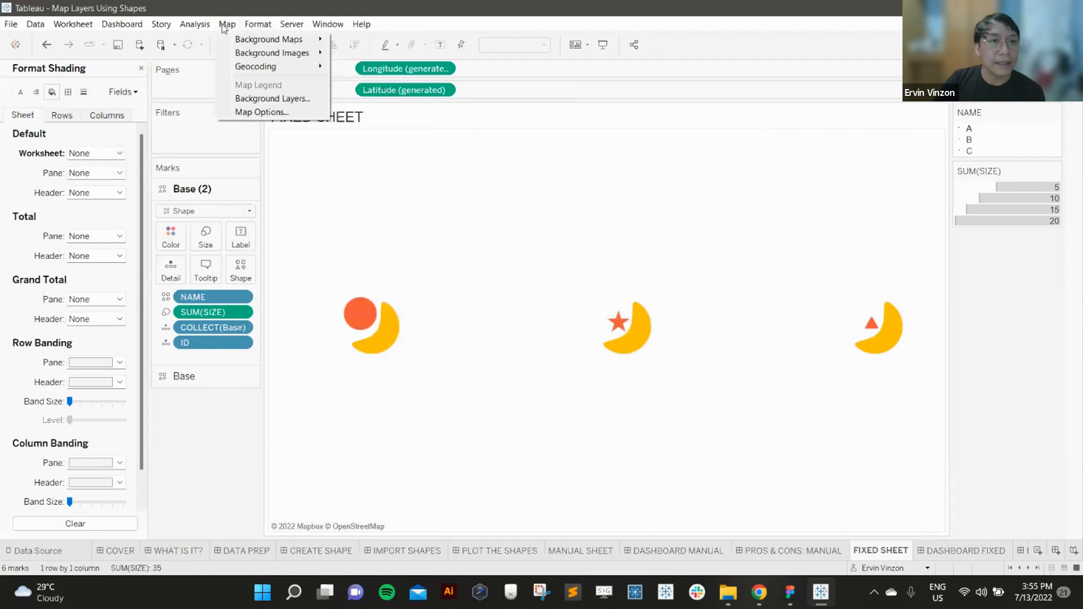
left_click(257, 99)
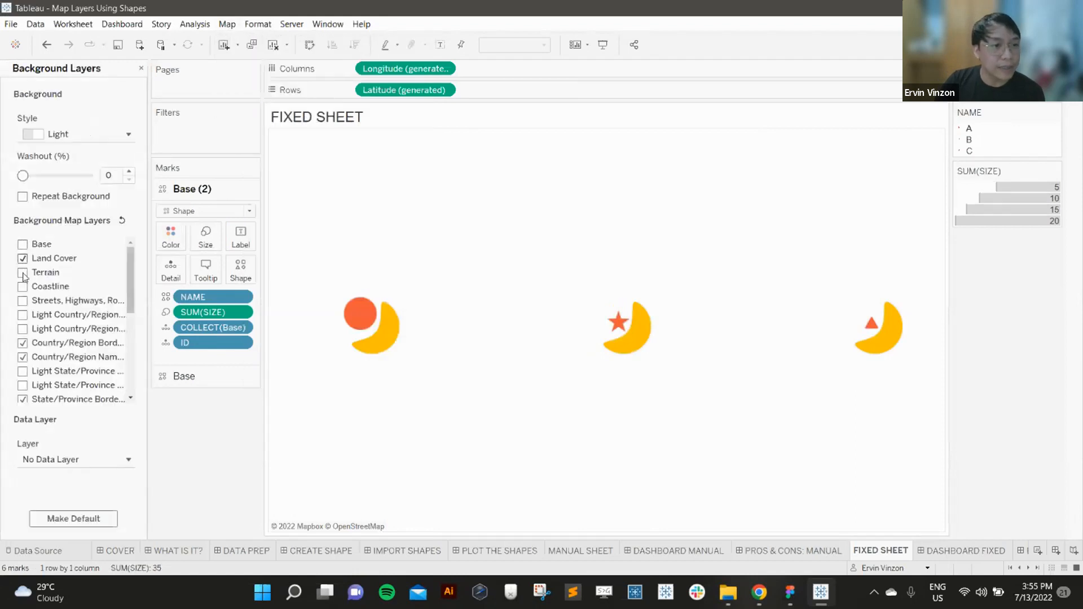
left_click(23, 345)
left_click(23, 357)
scroll(52, 352, "down", 1)
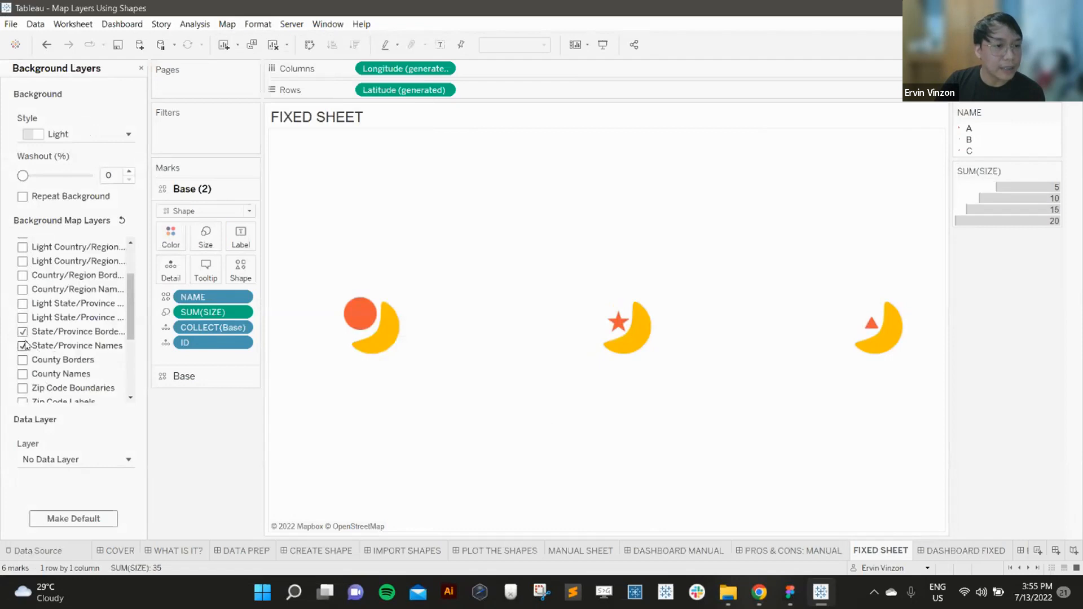
scroll(25, 350, "down", 2)
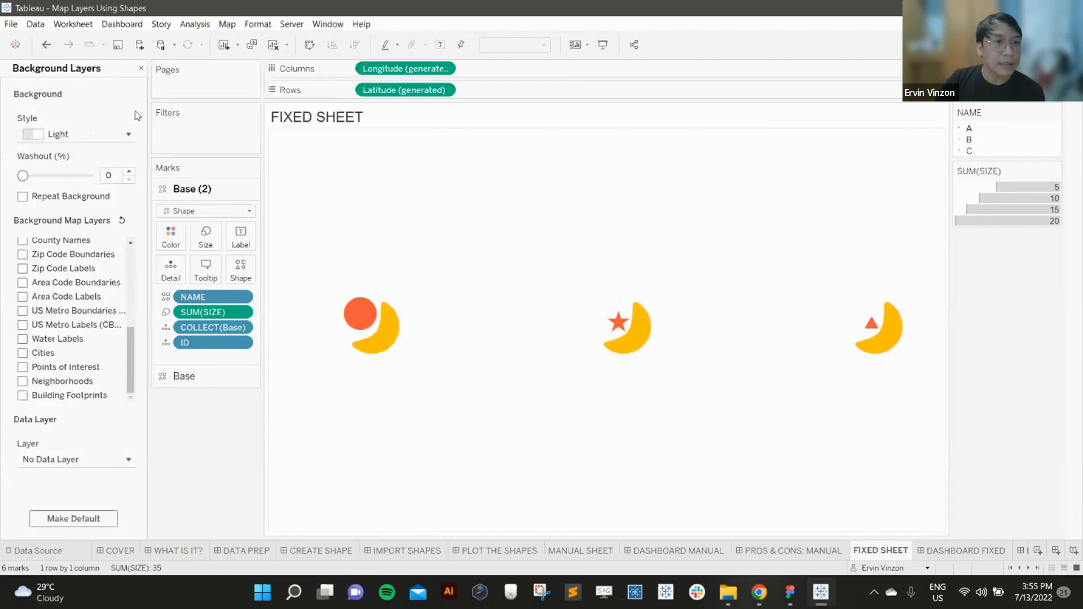
left_click(141, 69)
Disable map search, the layer control and the view toolbar in FIXED SHEET's map options.
left_click(292, 24)
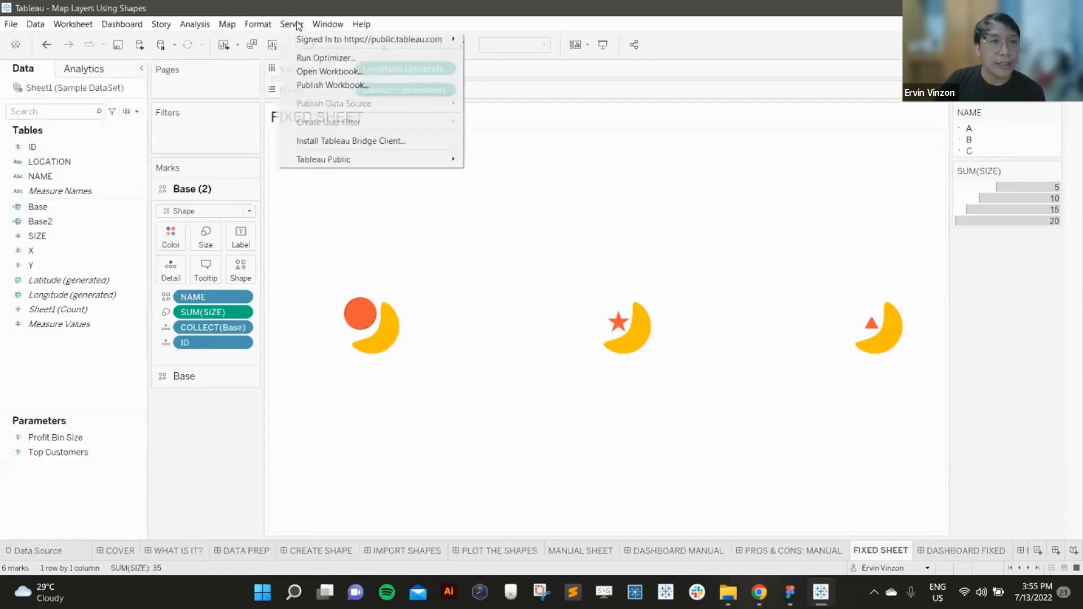
left_click(255, 112)
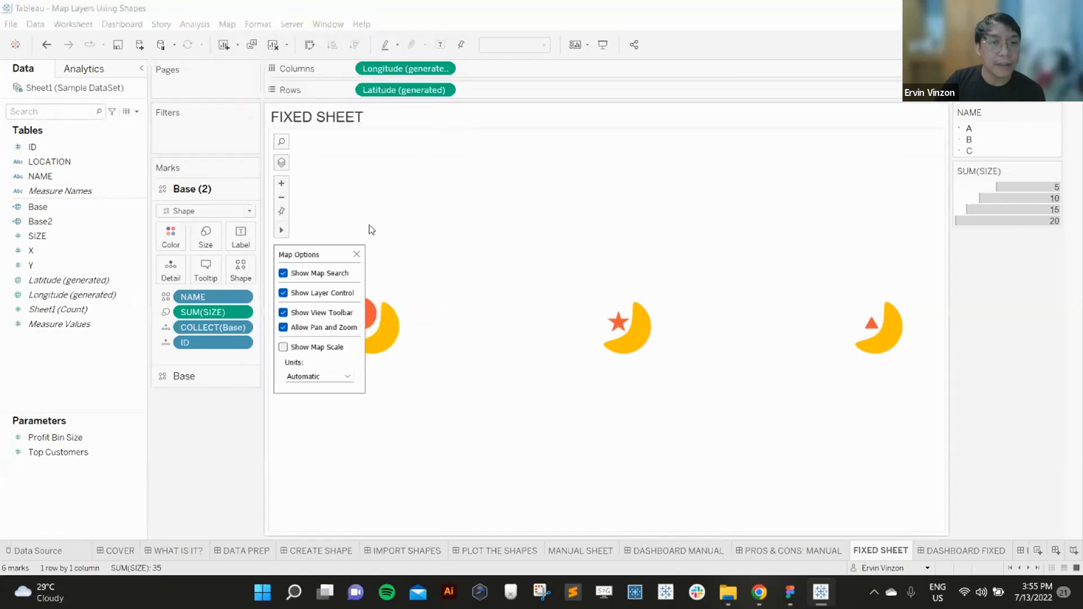
left_click(284, 274)
left_click(284, 294)
left_click(284, 313)
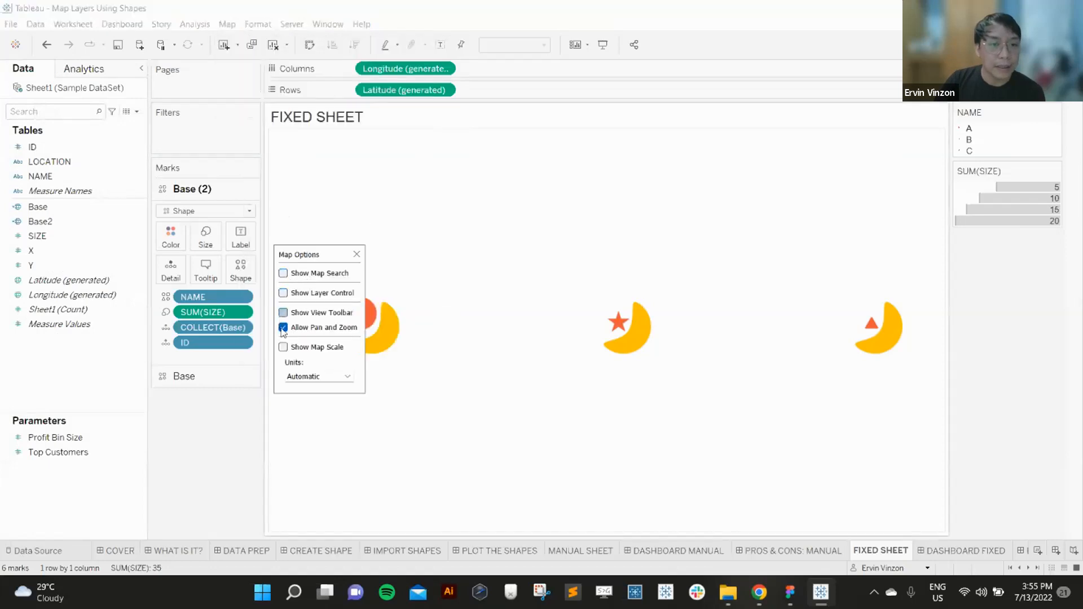
left_click(357, 255)
Review the shapes on DASHBOARD FIXED and the points on the PROS & CONS: FIXED dashboard.
left_click(965, 551)
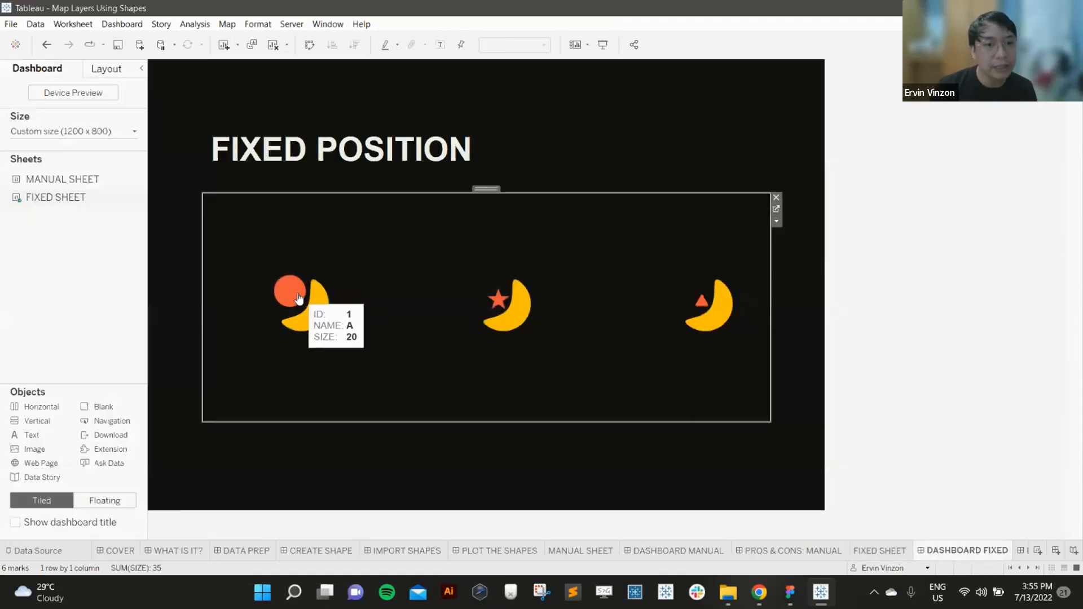
left_click(1028, 568)
left_click(1029, 569)
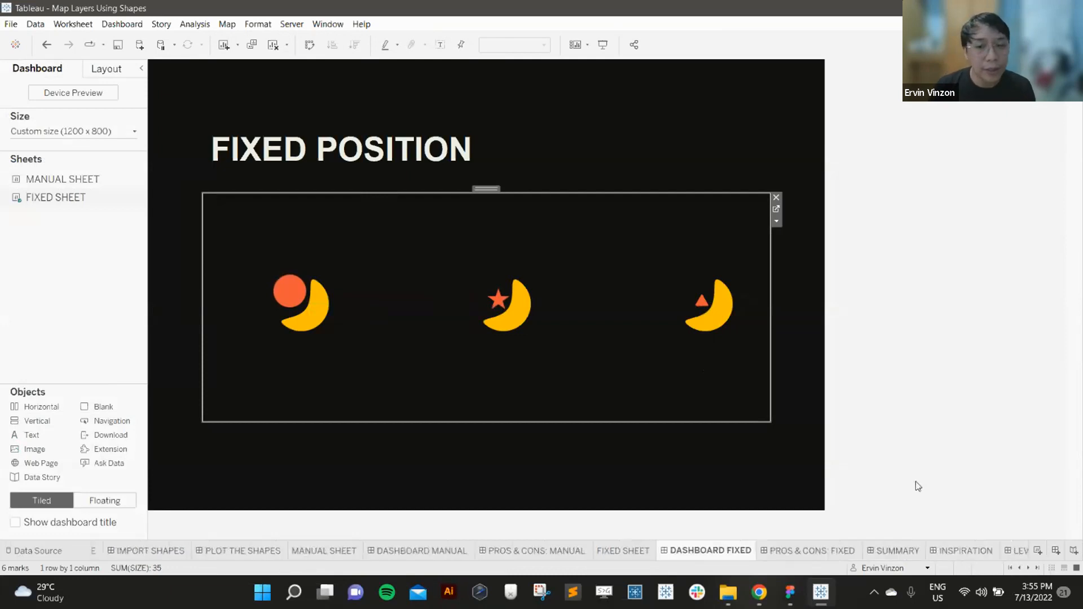
left_click(809, 551)
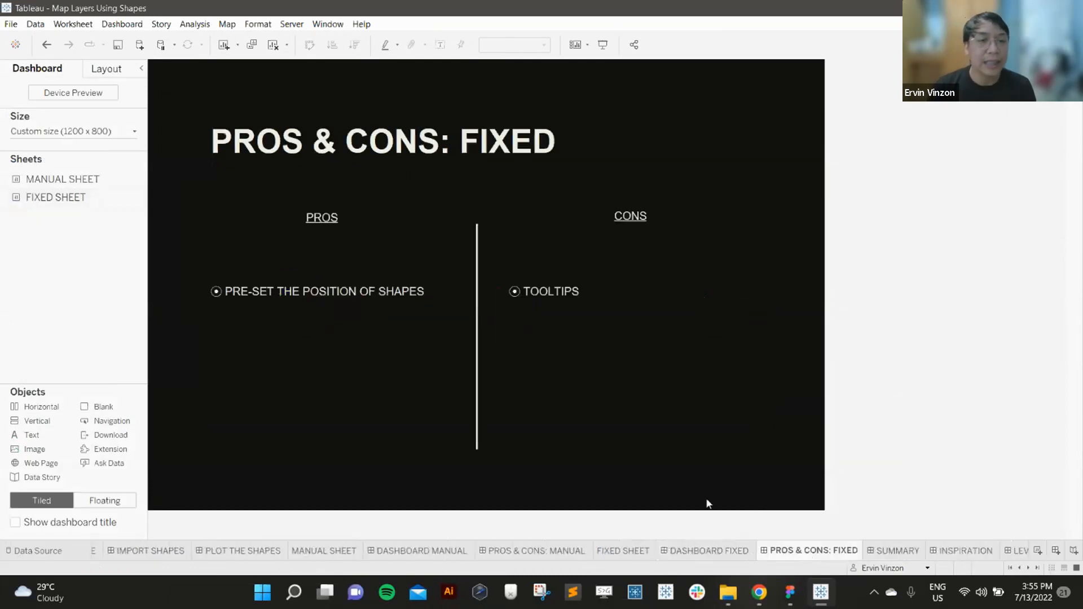
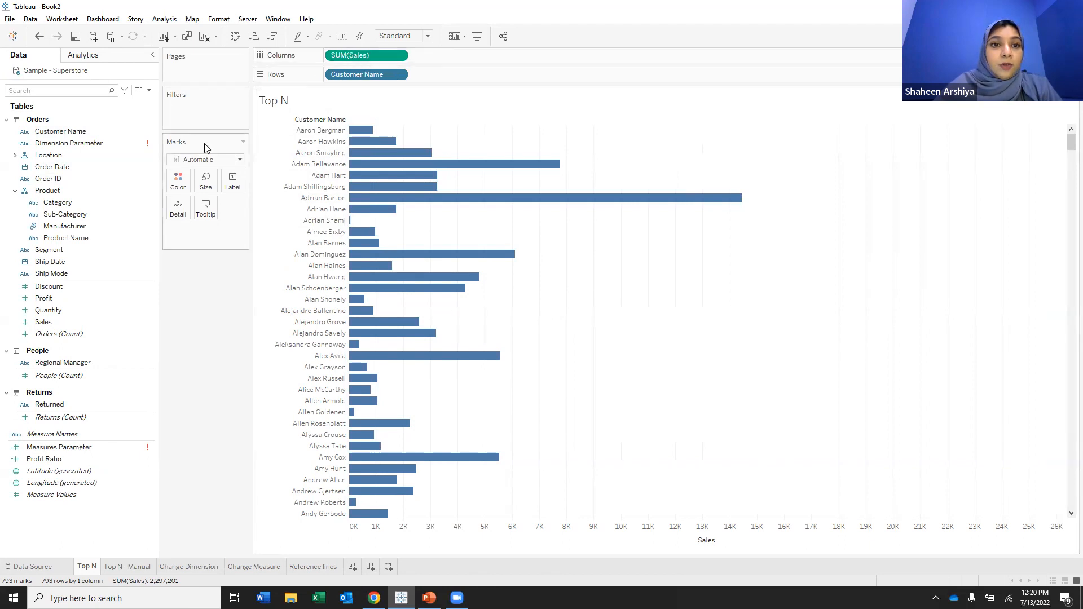
Set a Top filter by field on Customer Name using the sum of Sales, and start a new parameter for its limit.
right_click(367, 79)
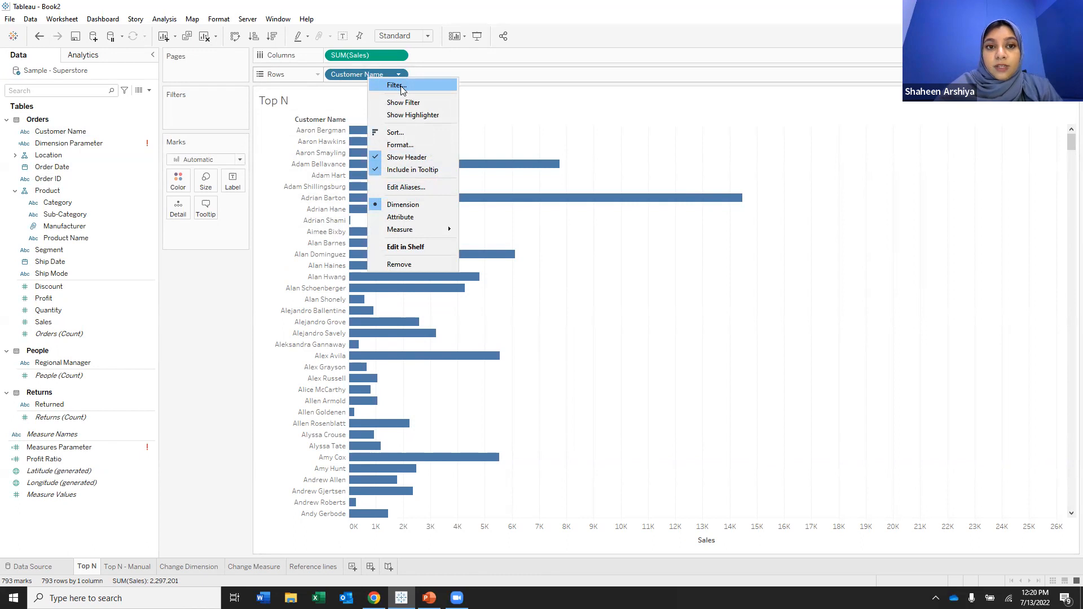
left_click(401, 89)
left_click(1036, 599)
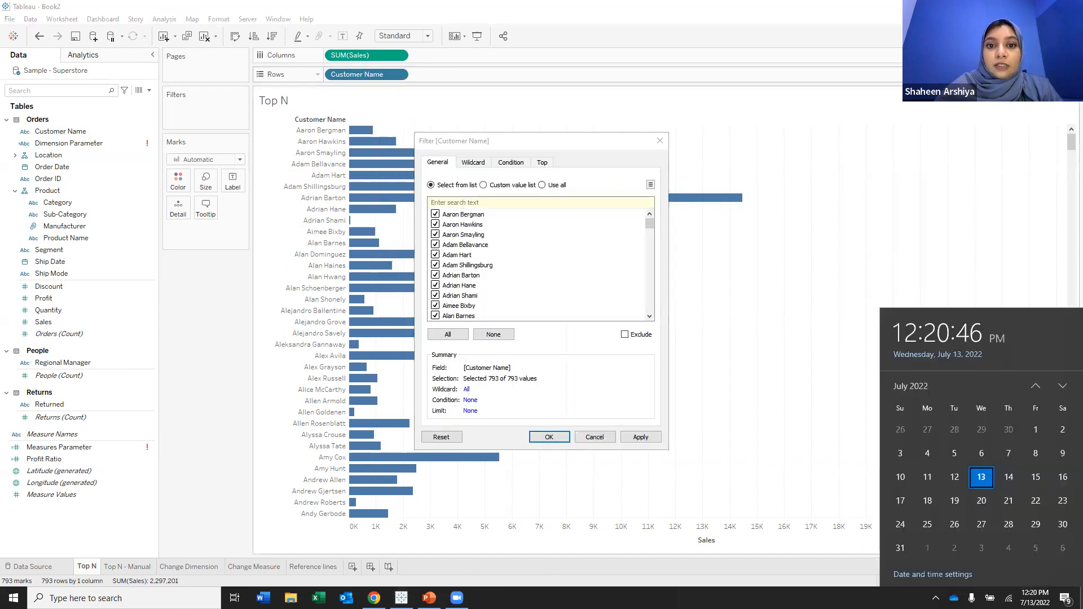
left_click(542, 163)
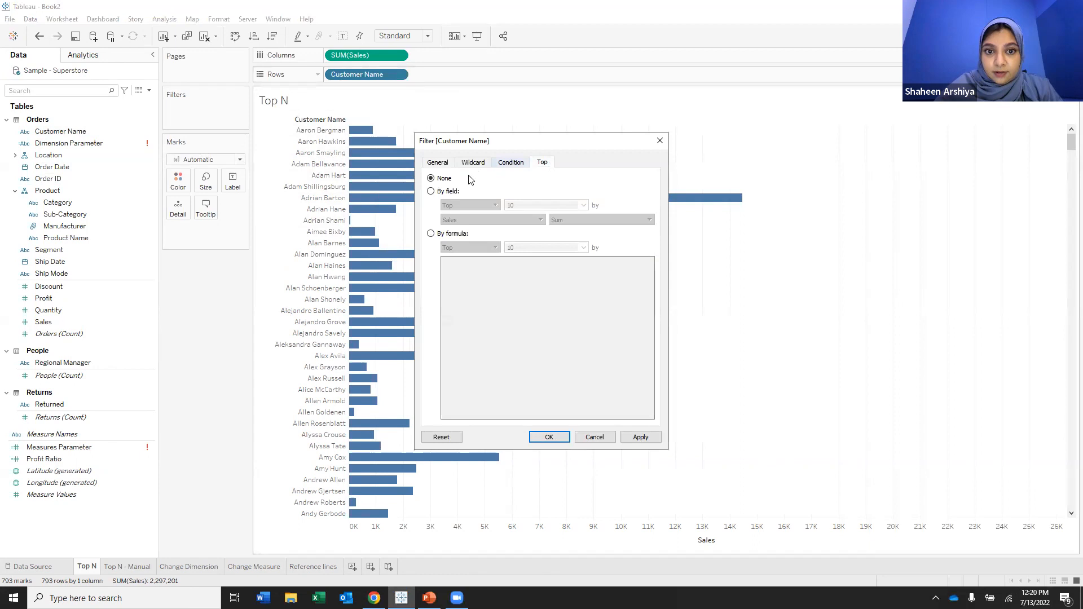
left_click(456, 193)
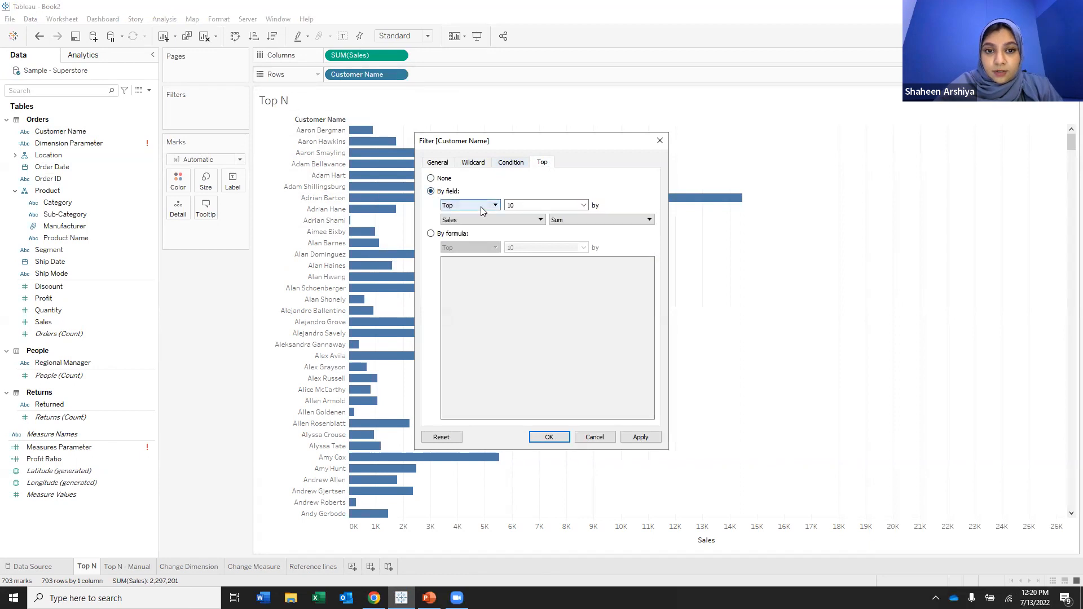
left_click(585, 205)
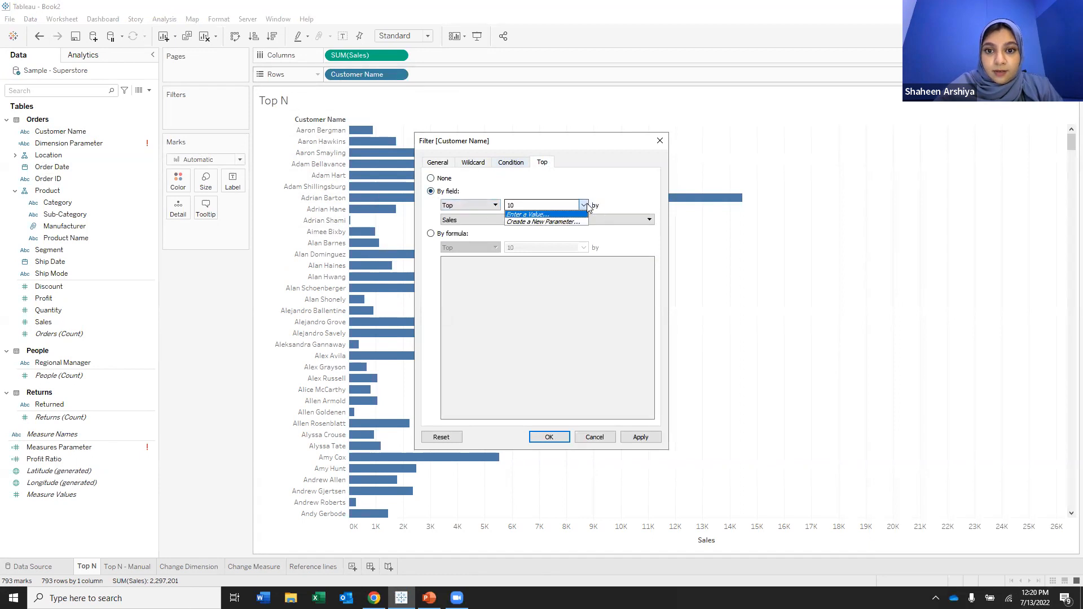
left_click(564, 222)
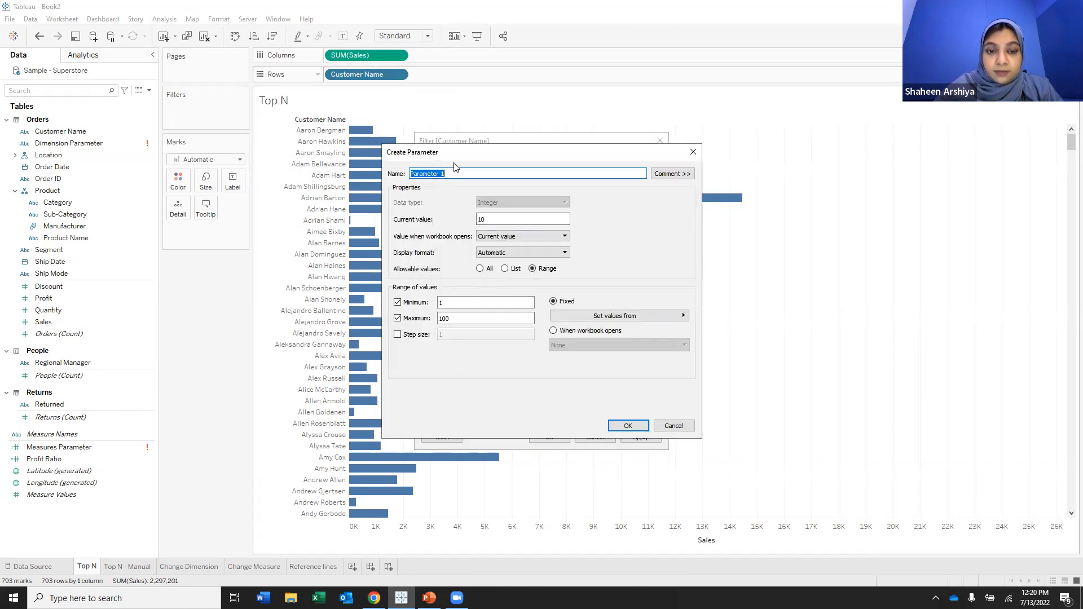
Name the parameter Top N, set its range maximum to 200, and apply the Customer Name filter with it.
type("Top N")
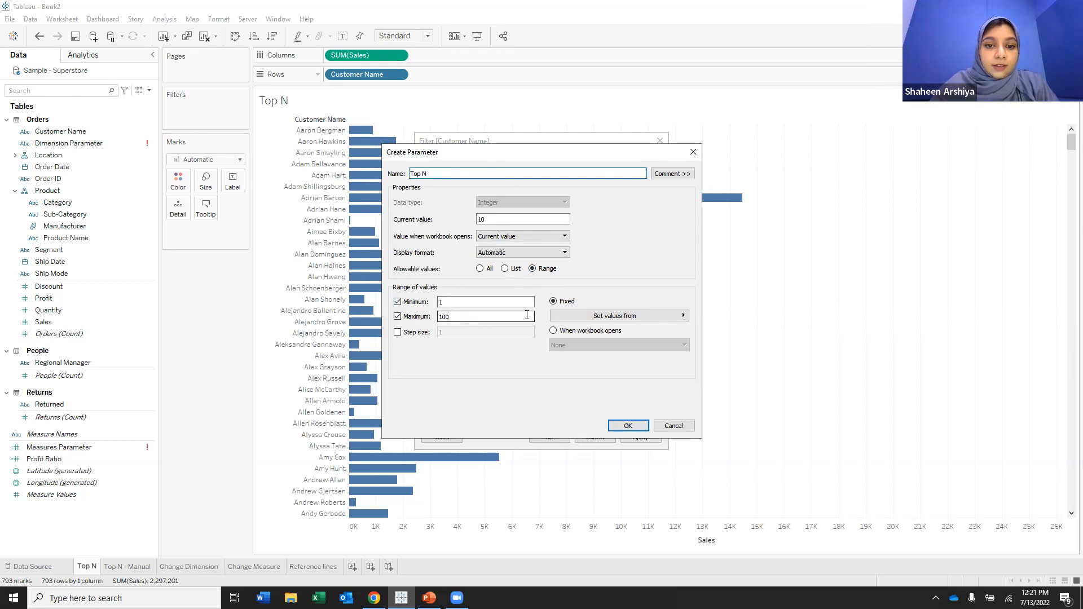
left_click_drag(463, 315, 441, 316)
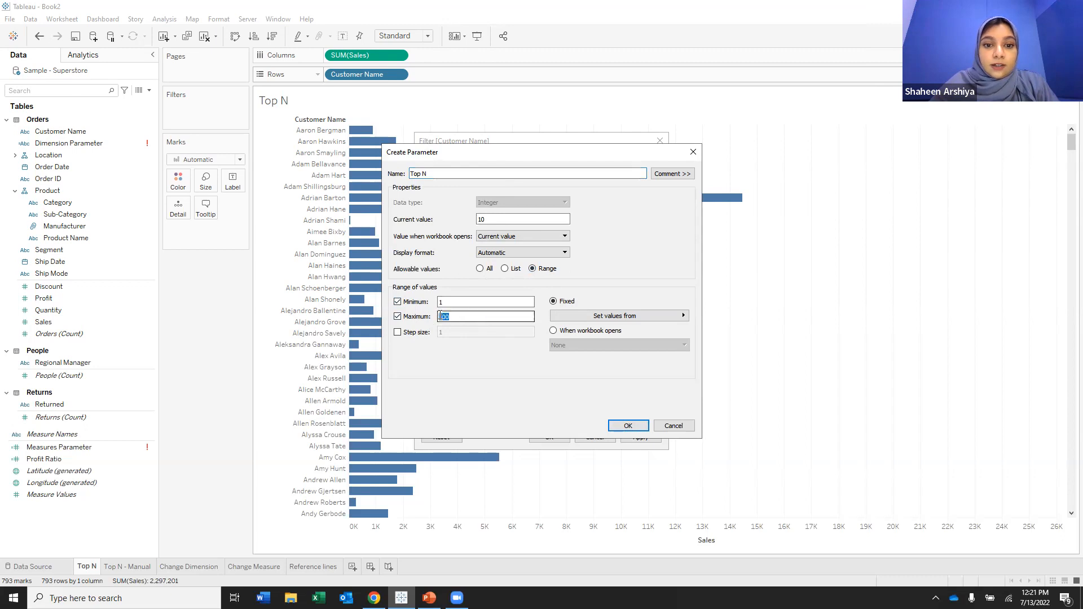
key("BackSpace")
type("20")
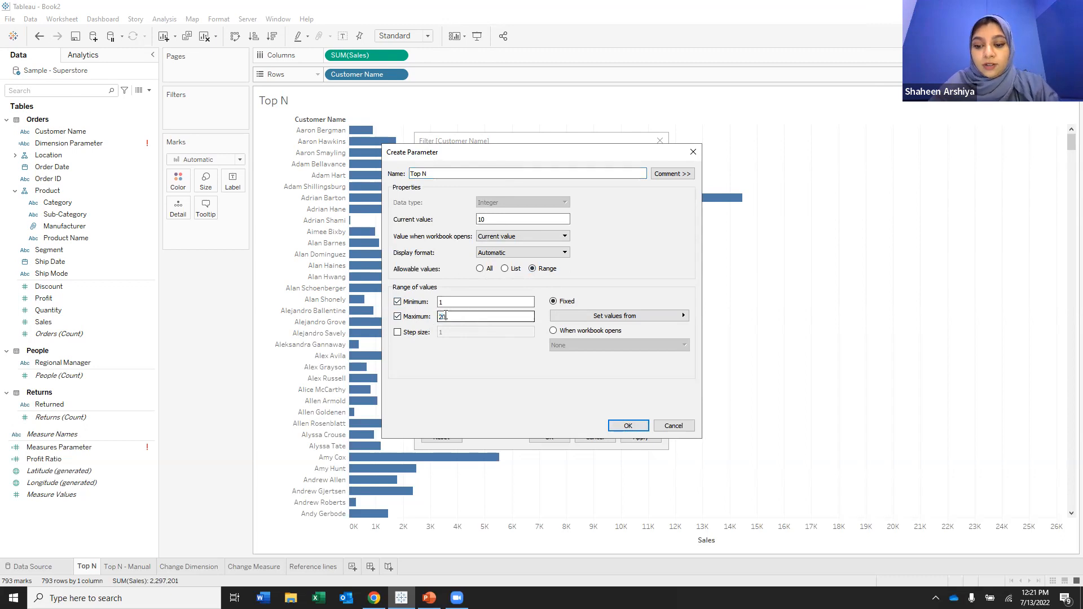
type("0")
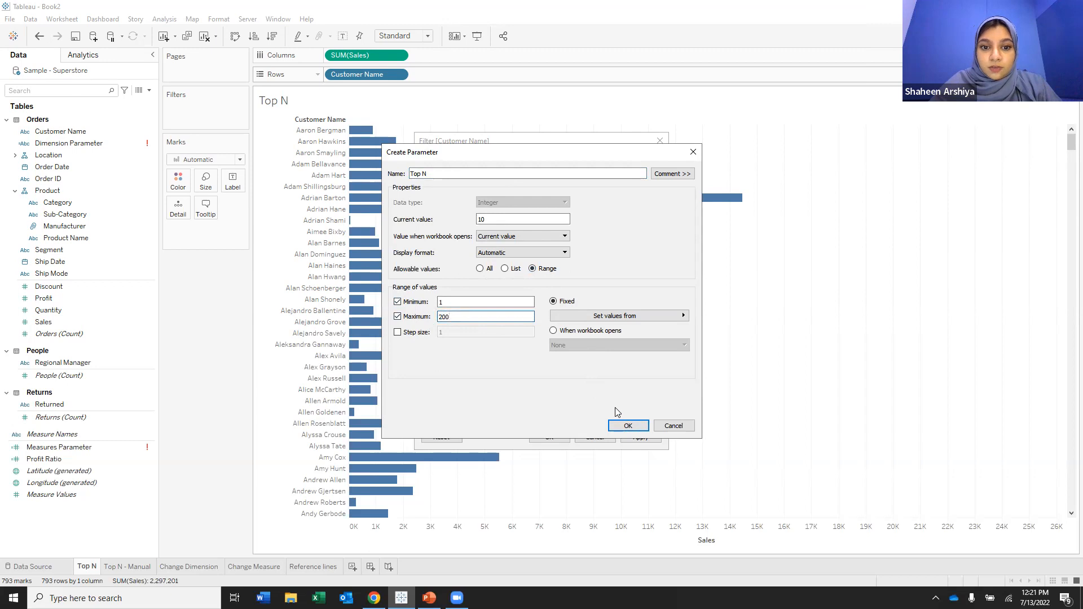
left_click(631, 424)
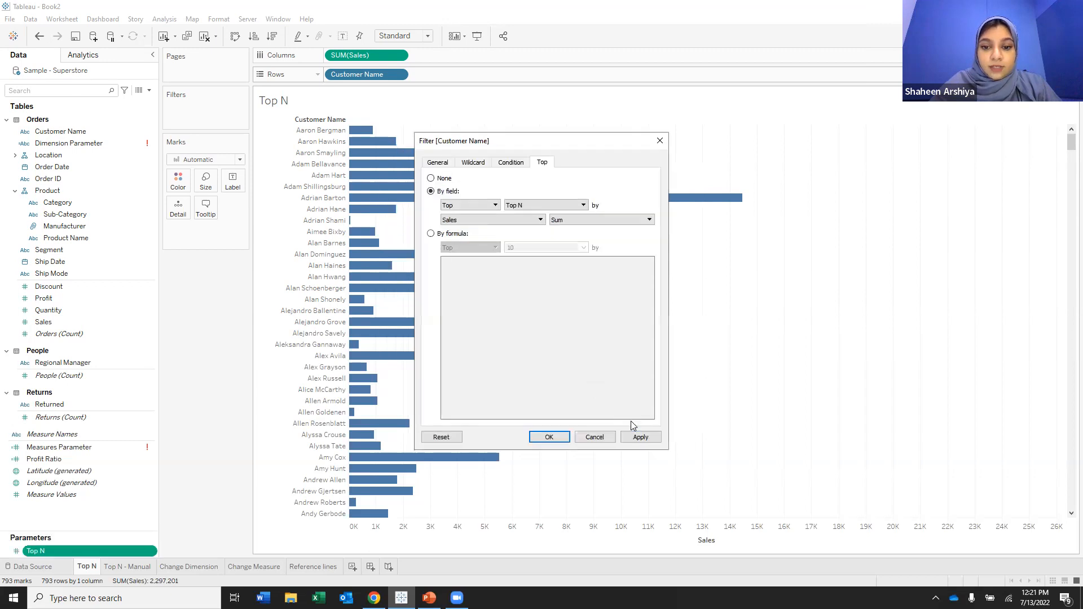
left_click(551, 438)
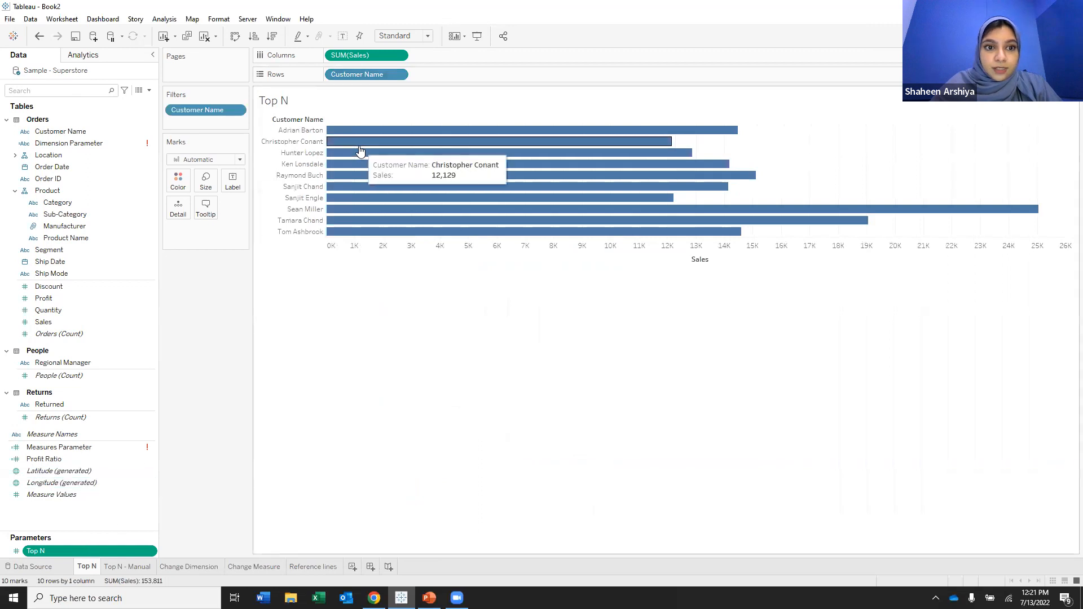
Show the Top N parameter control on the sheet and set its value to 53.
right_click(62, 550)
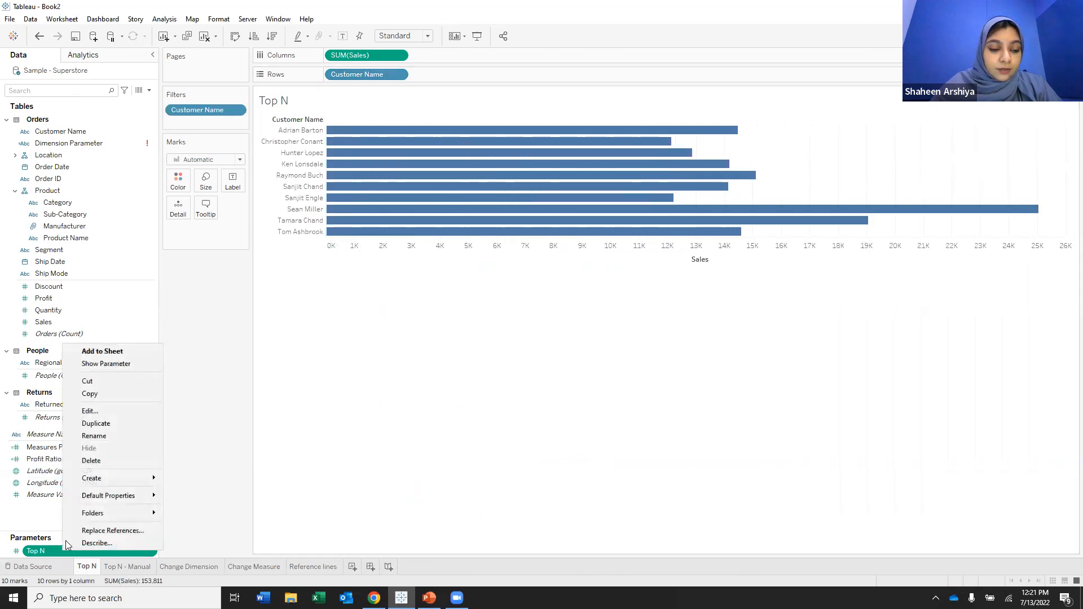
left_click(100, 364)
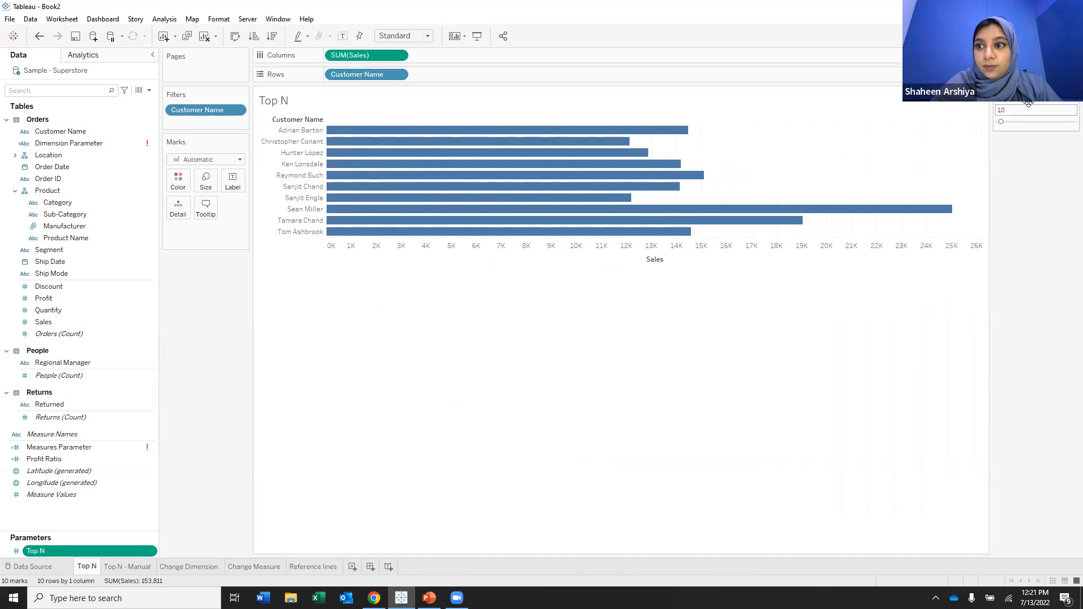
left_click_drag(1016, 125, 1016, 126)
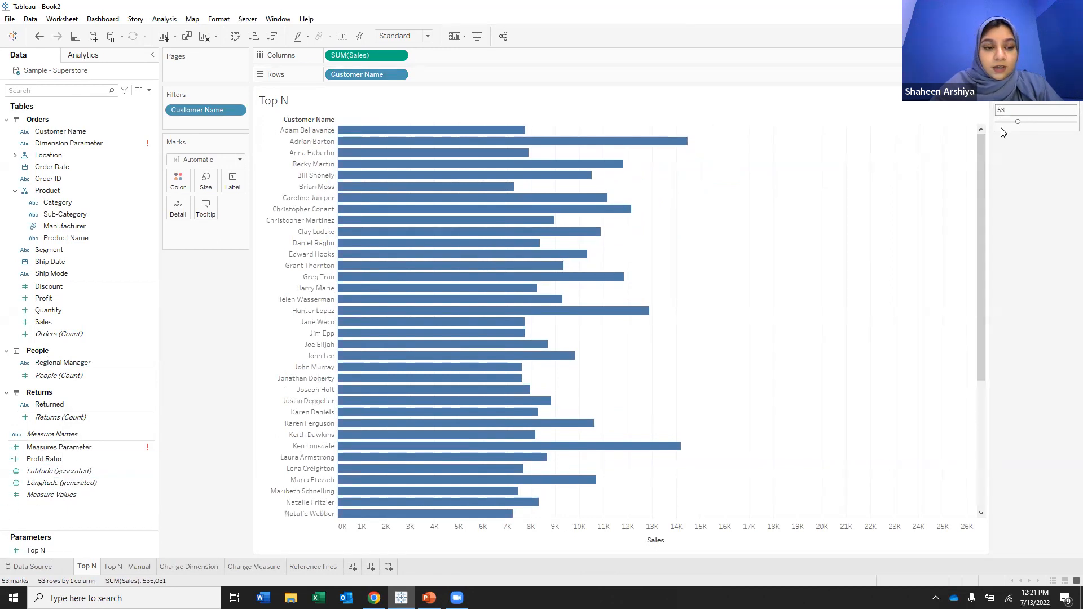
Delete the Top N parameter, accepting its removal from the Top N sheet.
left_click(68, 550)
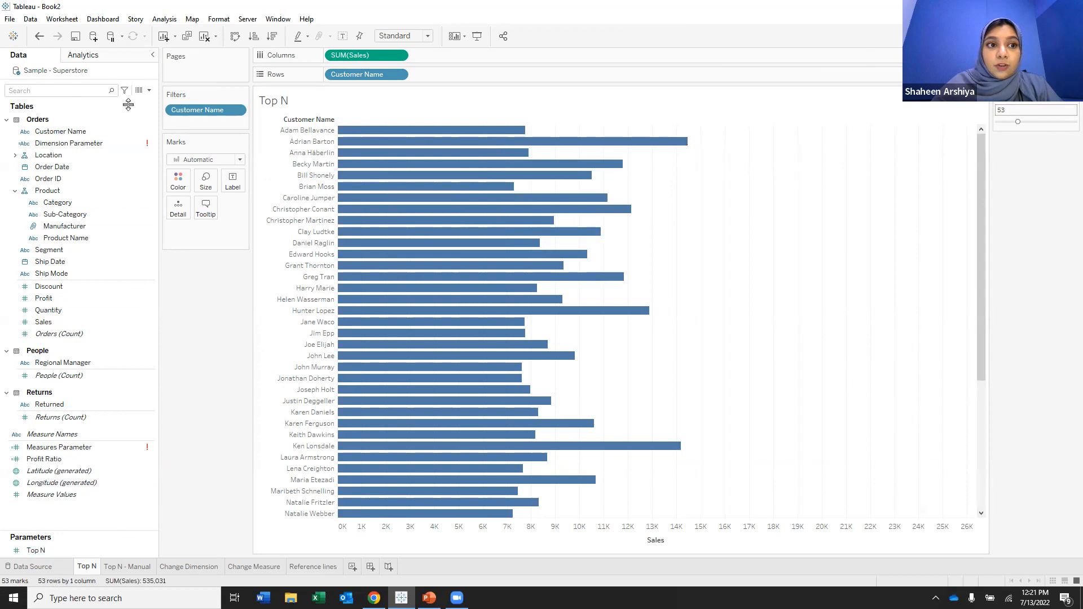
right_click(93, 549)
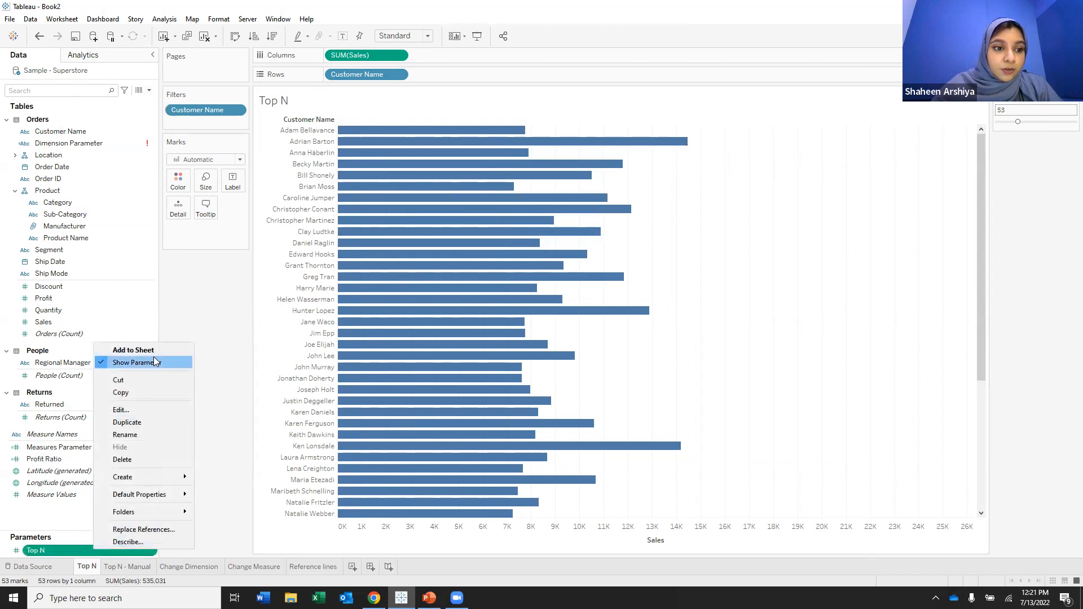
left_click(172, 458)
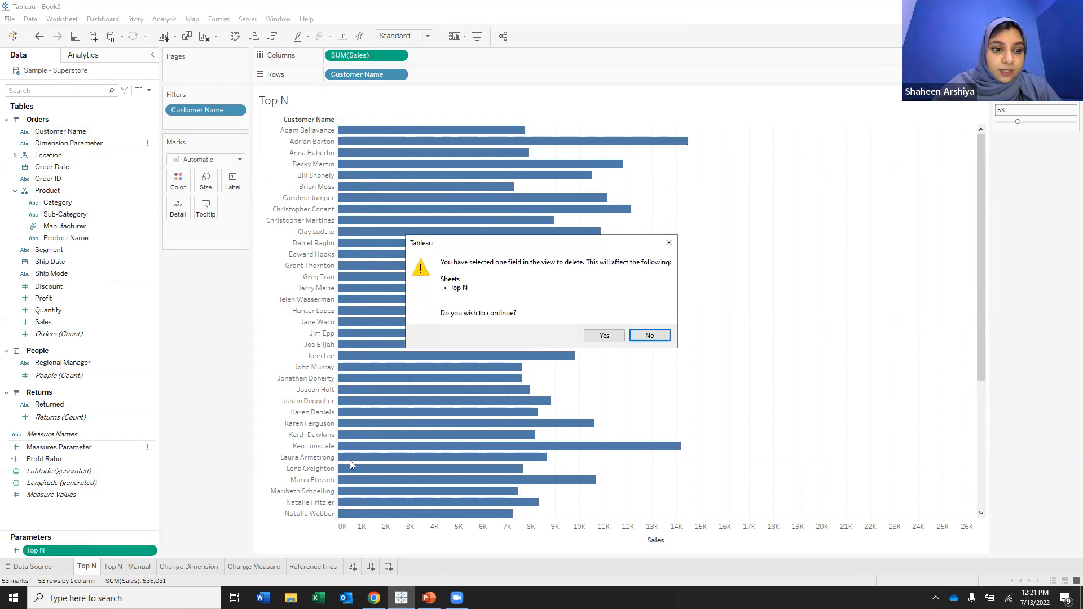
left_click(615, 338)
left_click(544, 311)
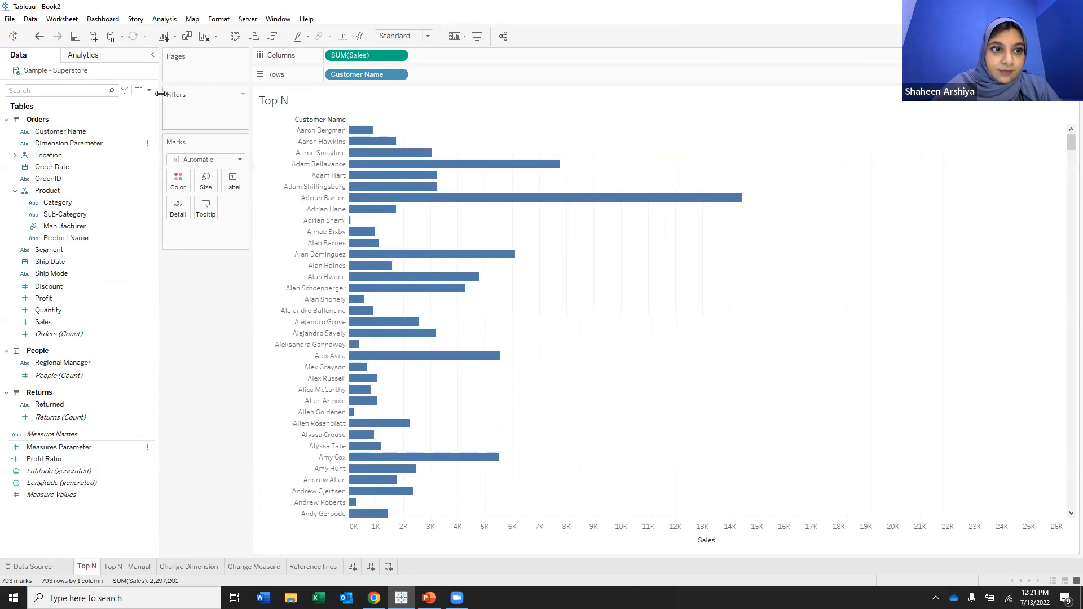
Start a new parameter from the data pane, name it Top N, and set its data type to Integer.
left_click(149, 90)
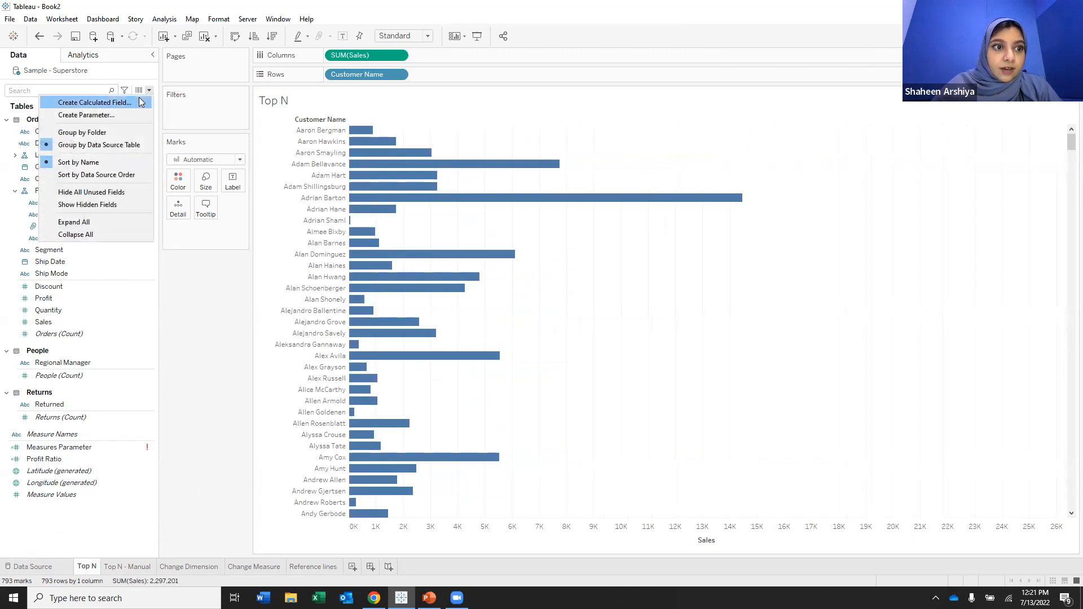
left_click(88, 115)
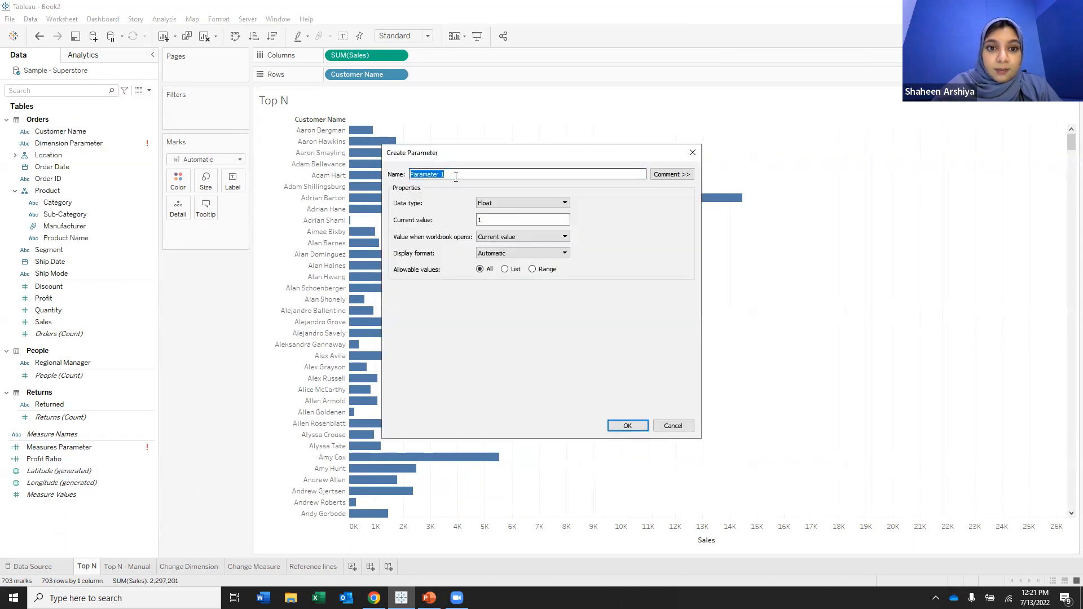
type("Top N")
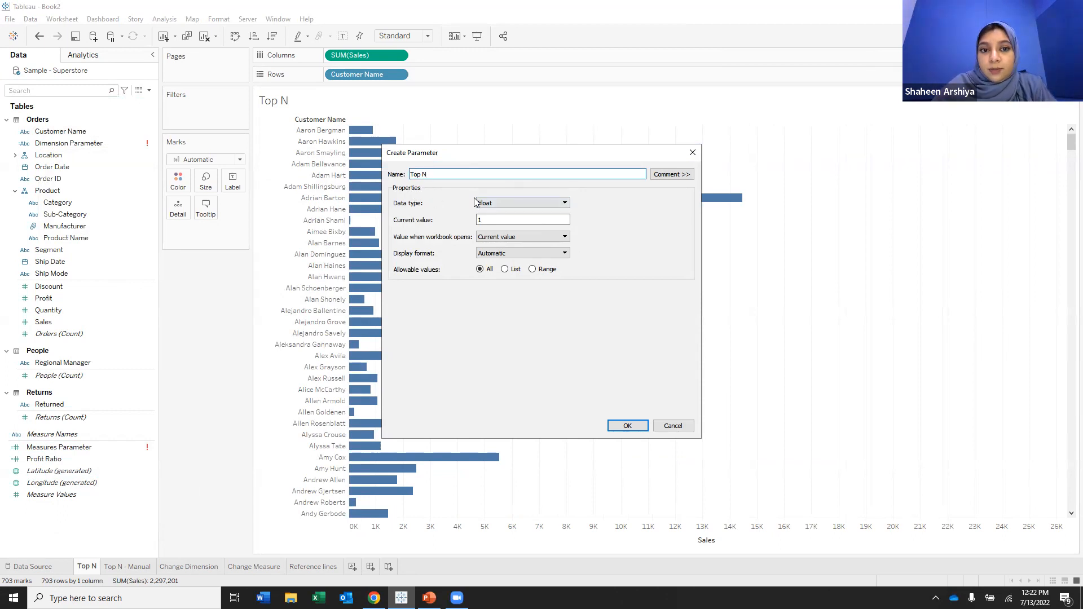
left_click(506, 204)
left_click(506, 205)
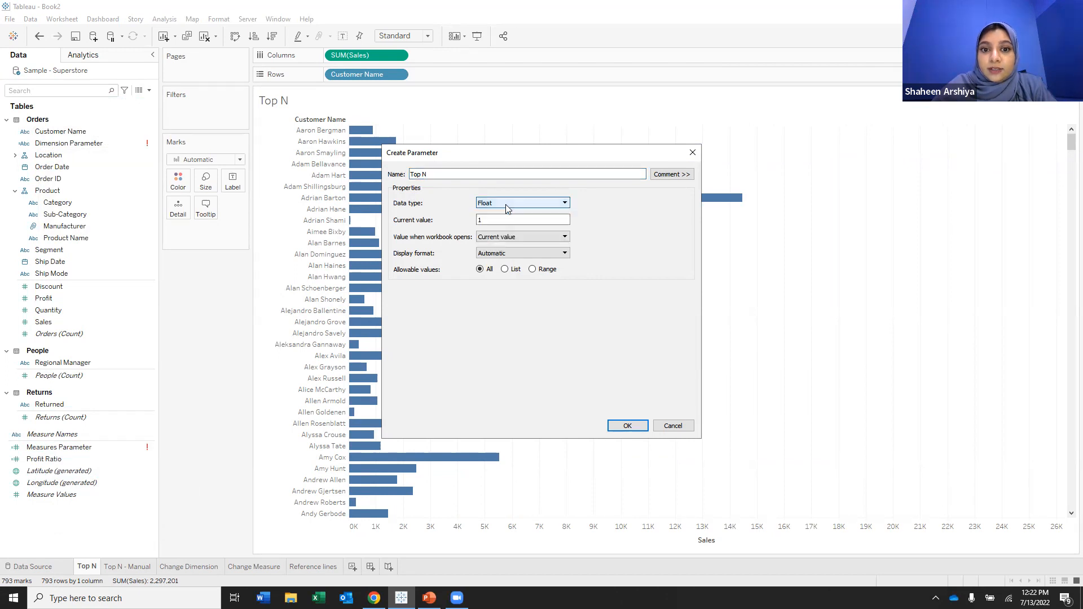
left_click(562, 207)
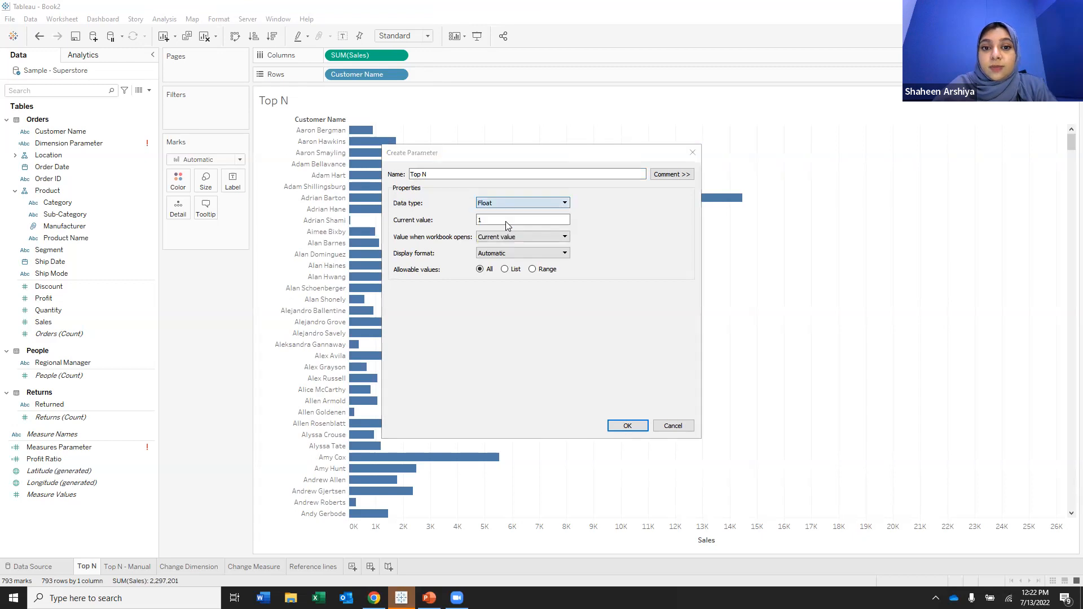
left_click(490, 197)
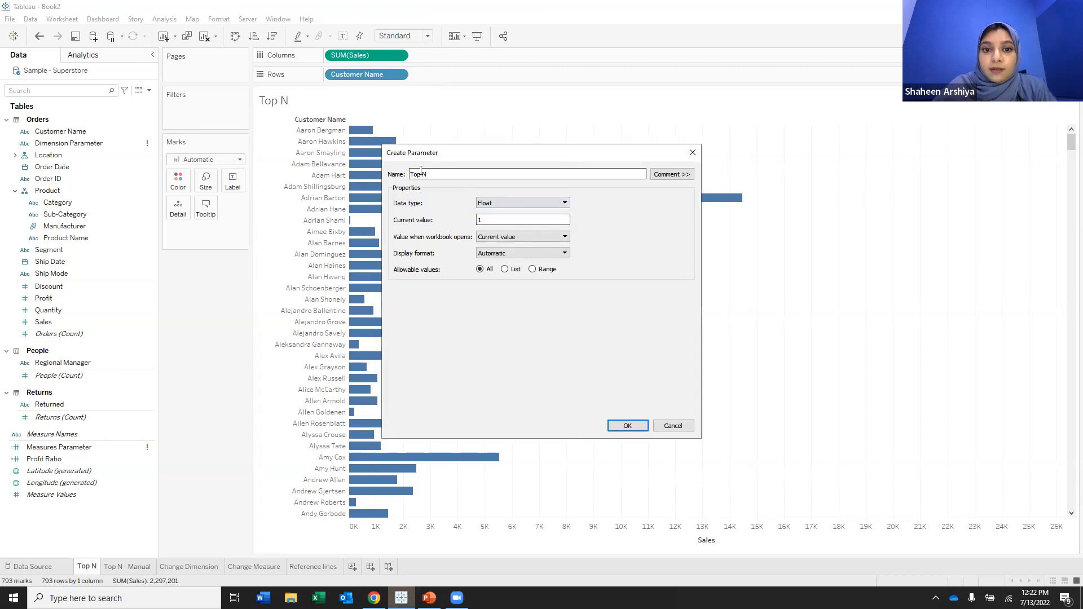
left_click(492, 201)
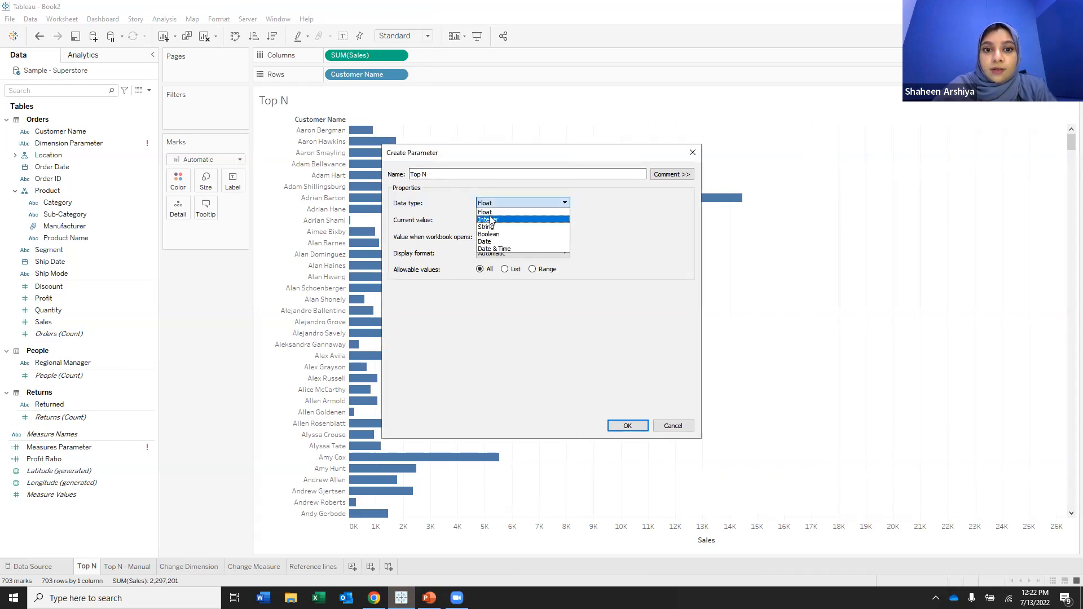
left_click(489, 220)
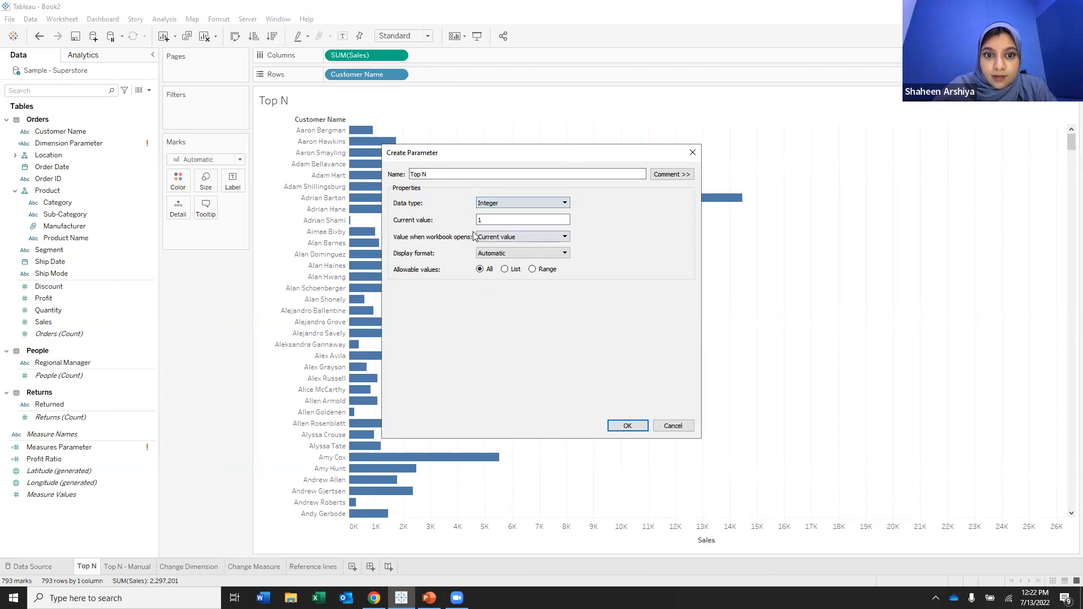
Create the Top N parameter with a current value of 5 and all values allowed, and show its control on the sheet.
left_click(502, 221)
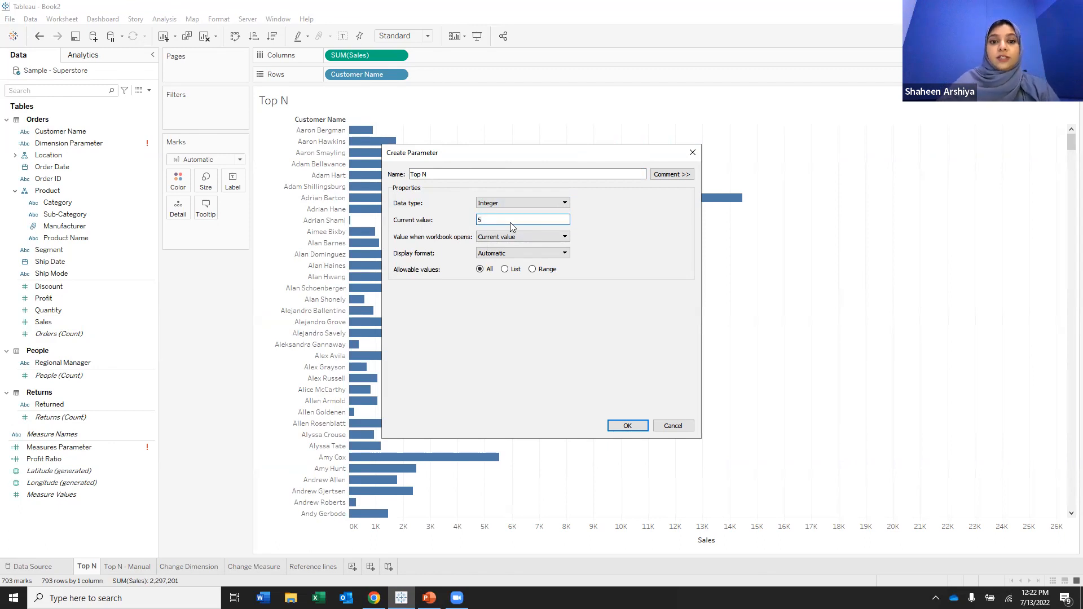
left_click(503, 238)
left_click(449, 233)
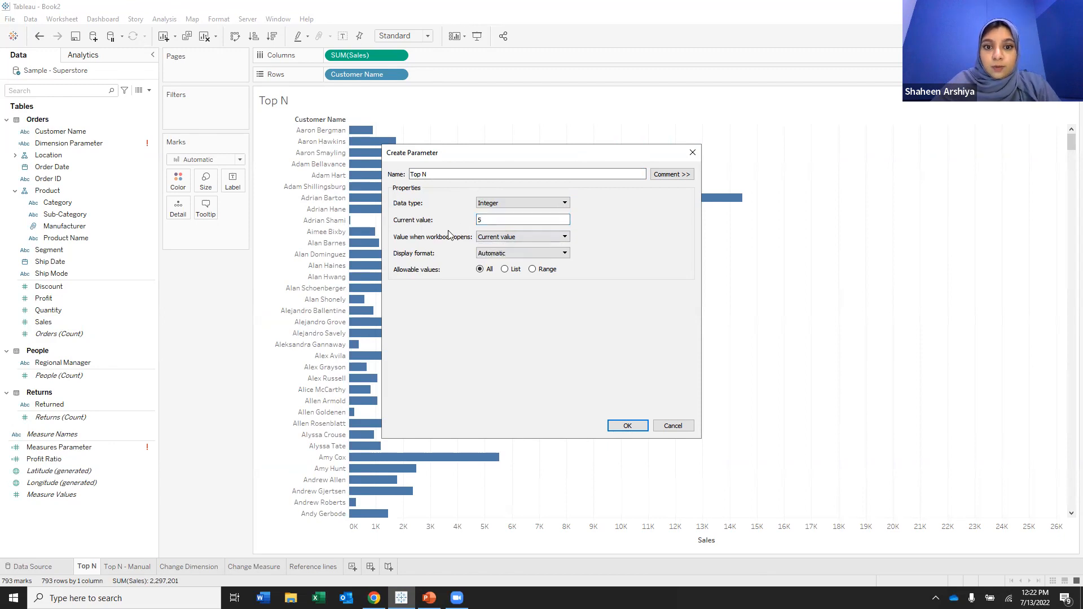
left_click(510, 255)
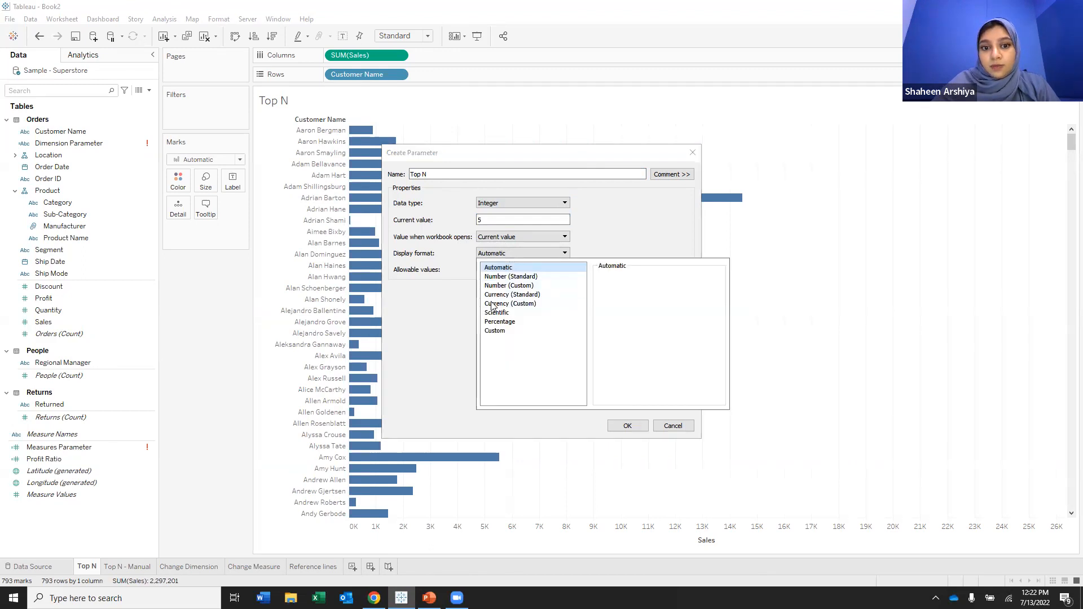
left_click(467, 321)
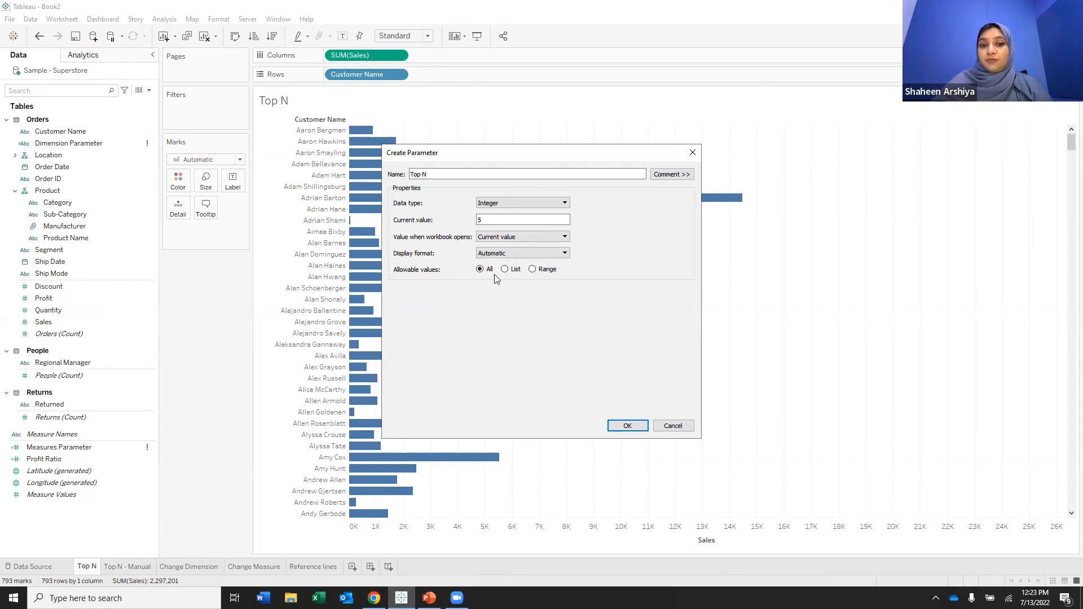
left_click(625, 426)
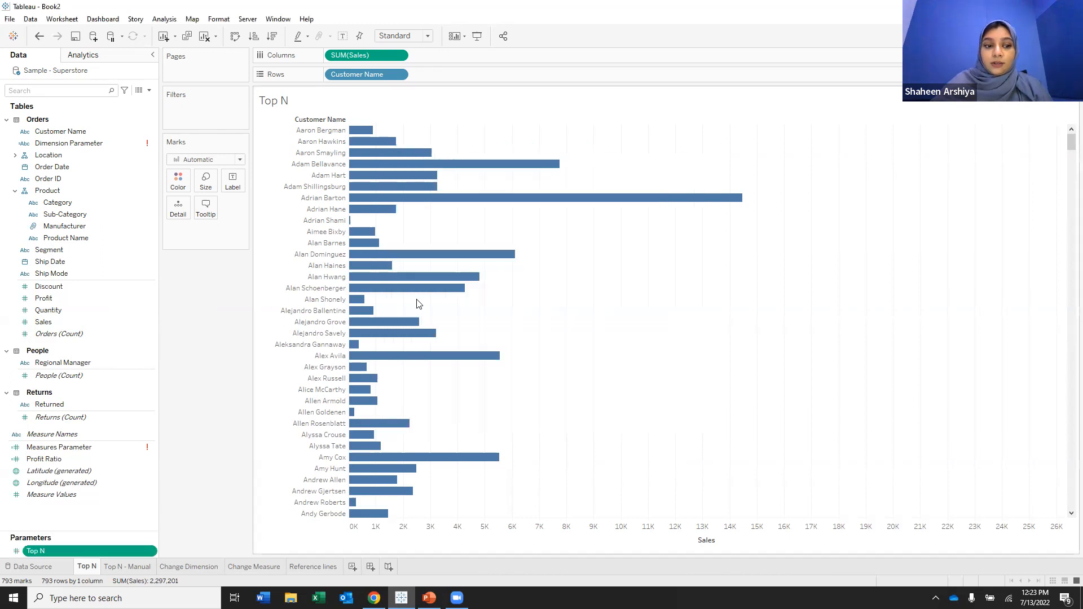
right_click(45, 549)
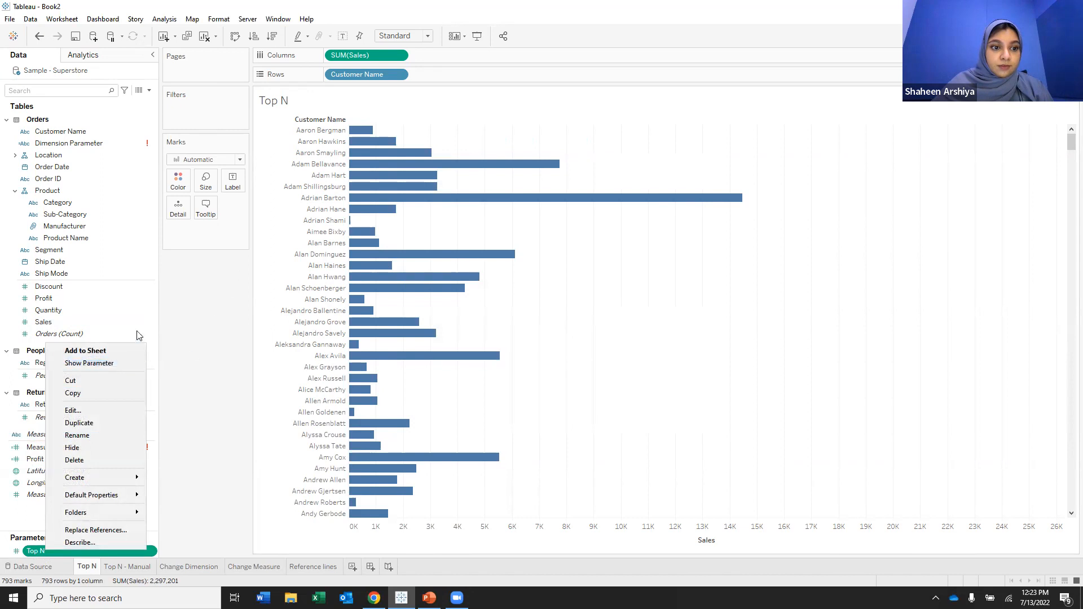
left_click(106, 364)
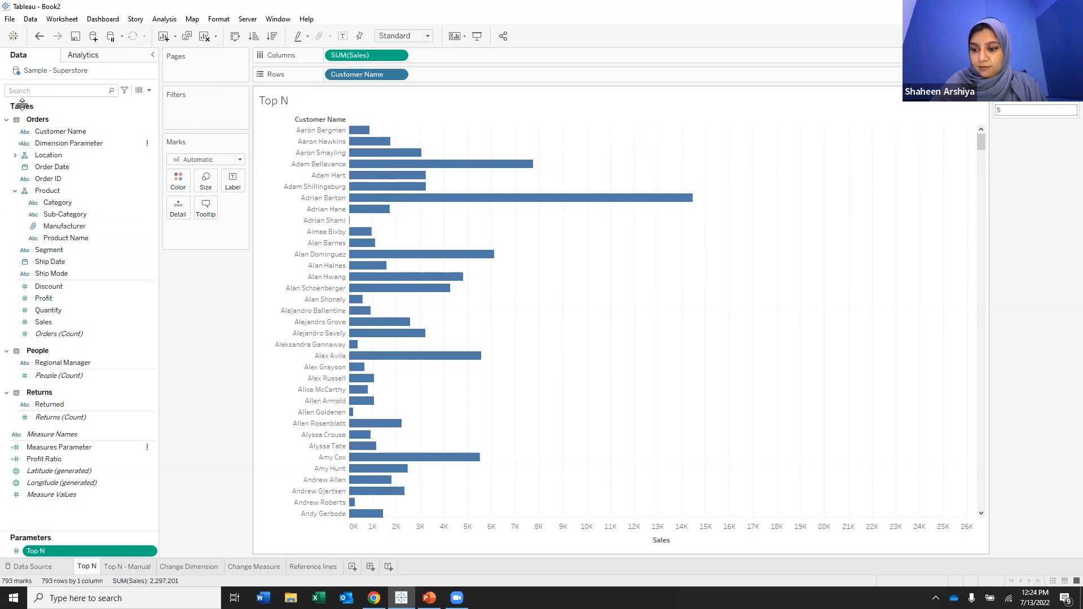
left_click(3, 5)
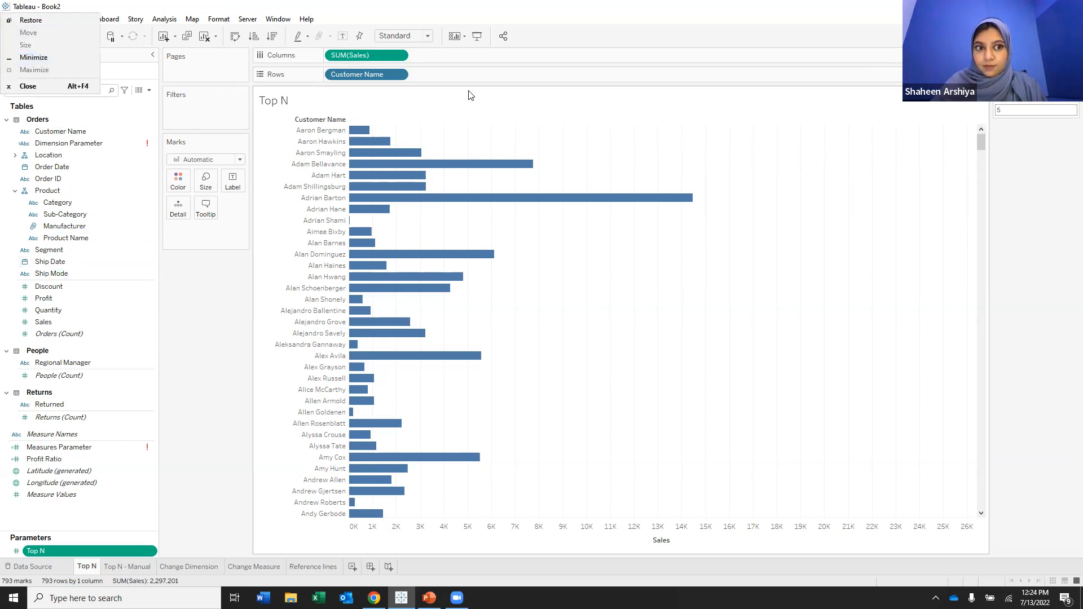
left_click(337, 71)
left_click(348, 72)
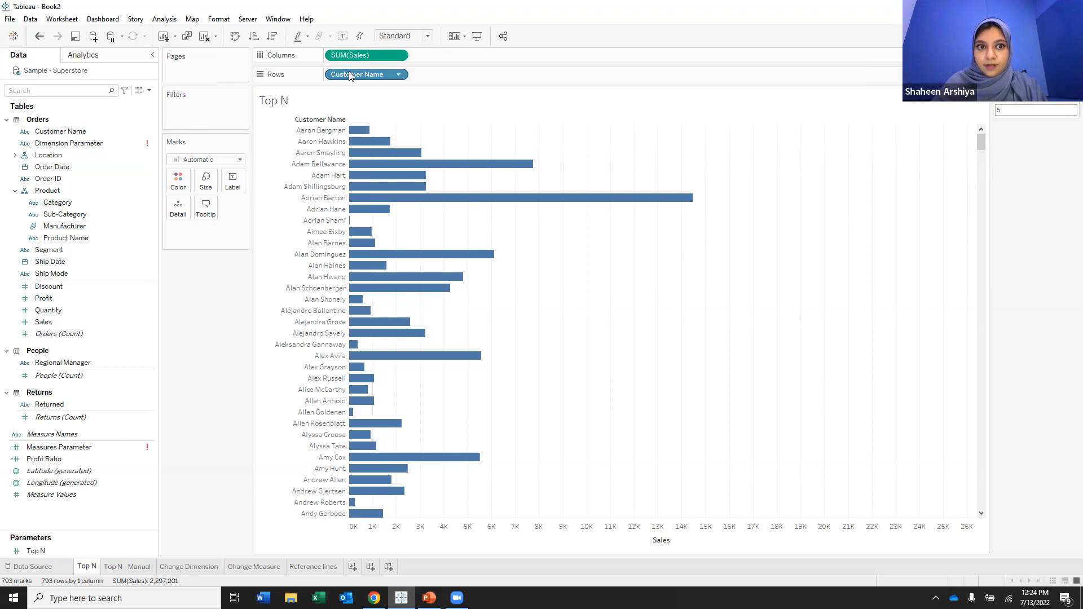
double_click(388, 74)
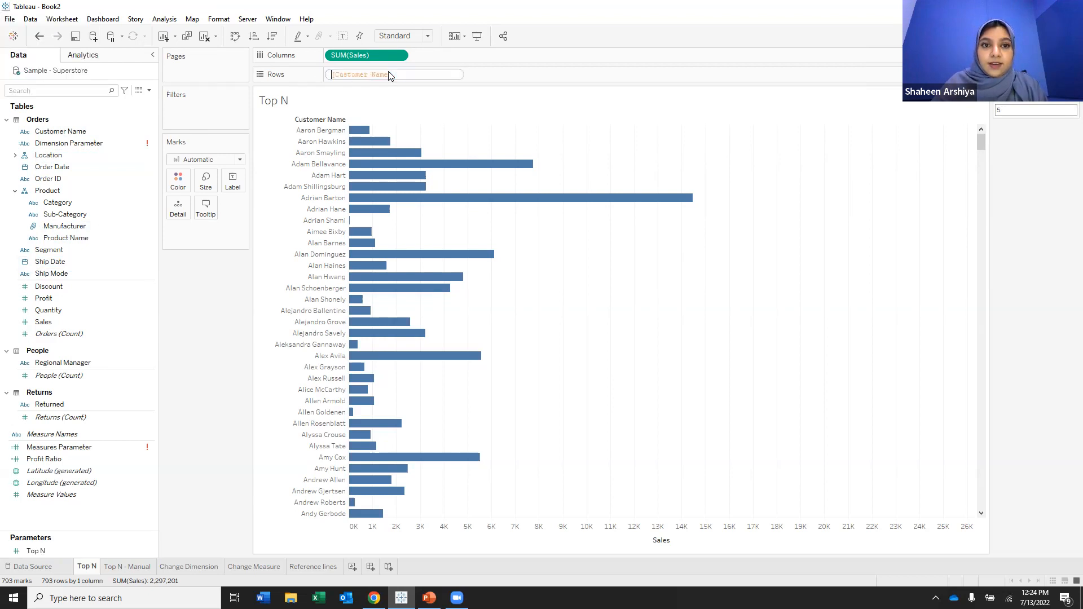
right_click(422, 76)
left_click(494, 77)
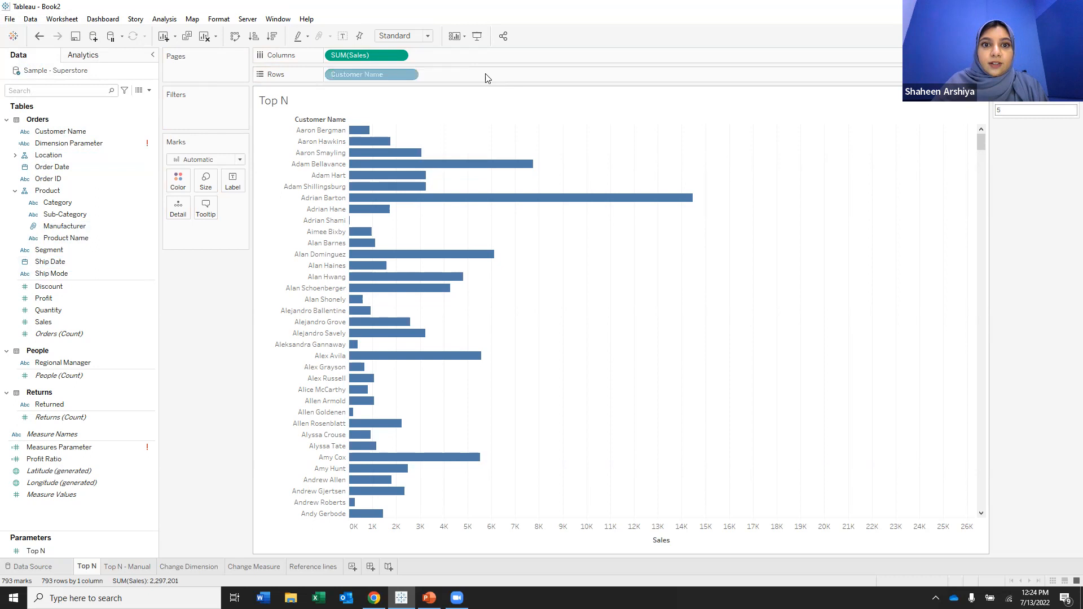
double_click(392, 77)
right_click(392, 77)
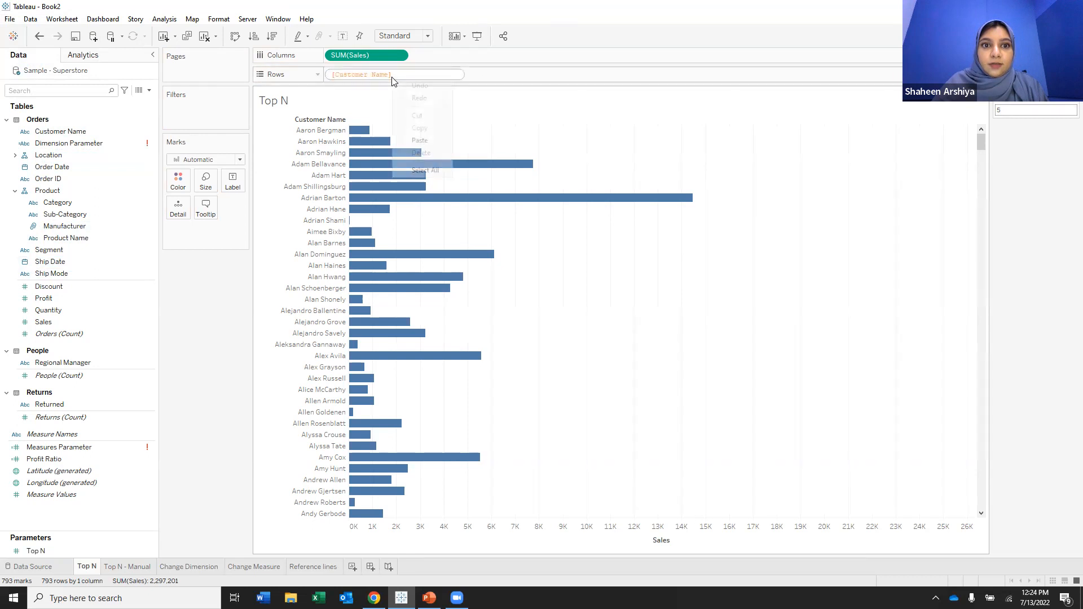
left_click(484, 83)
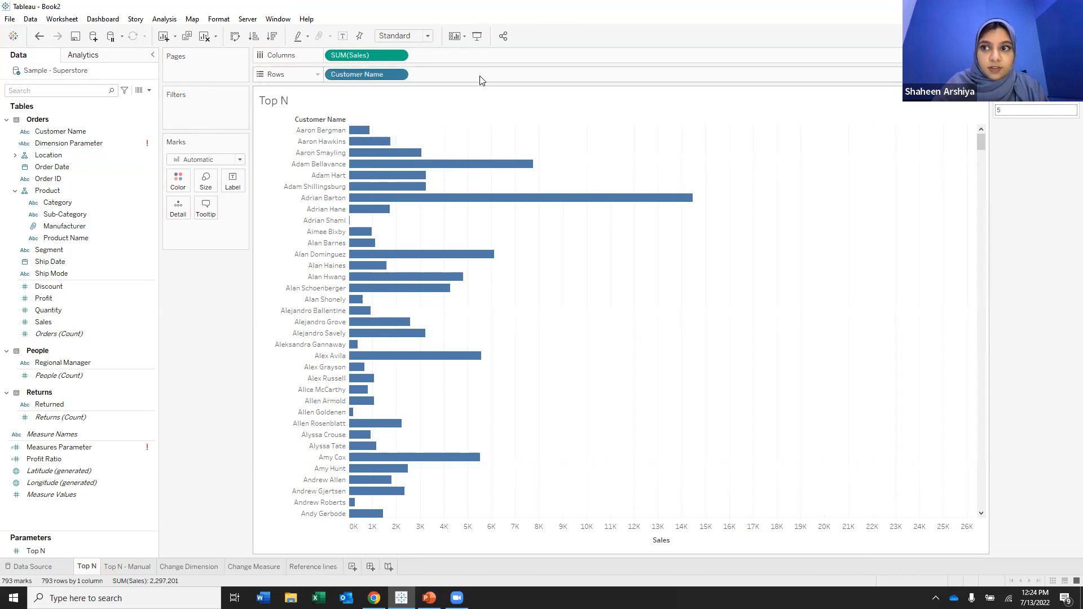
left_click(1036, 598)
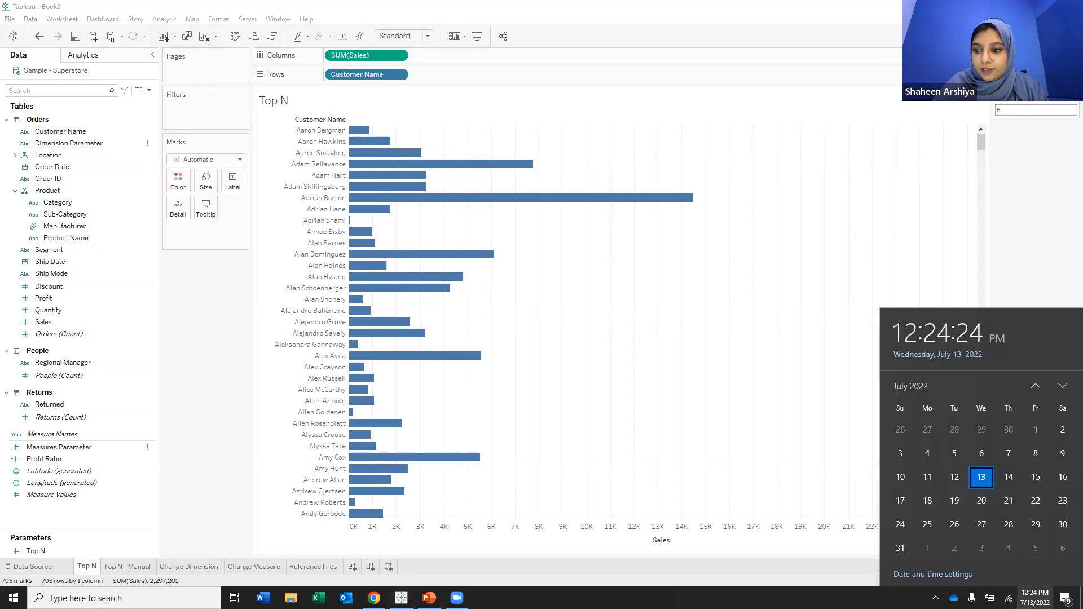
left_click(800, 326)
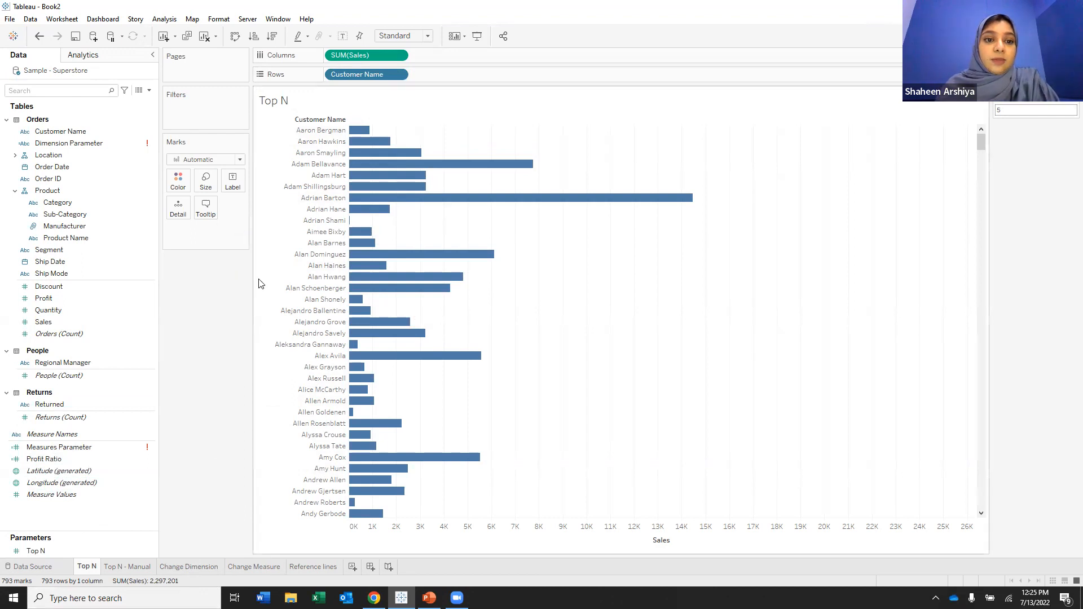
On the Change Dimension sheet, start a new parameter named Choose Dimension with the String data type.
left_click(173, 567)
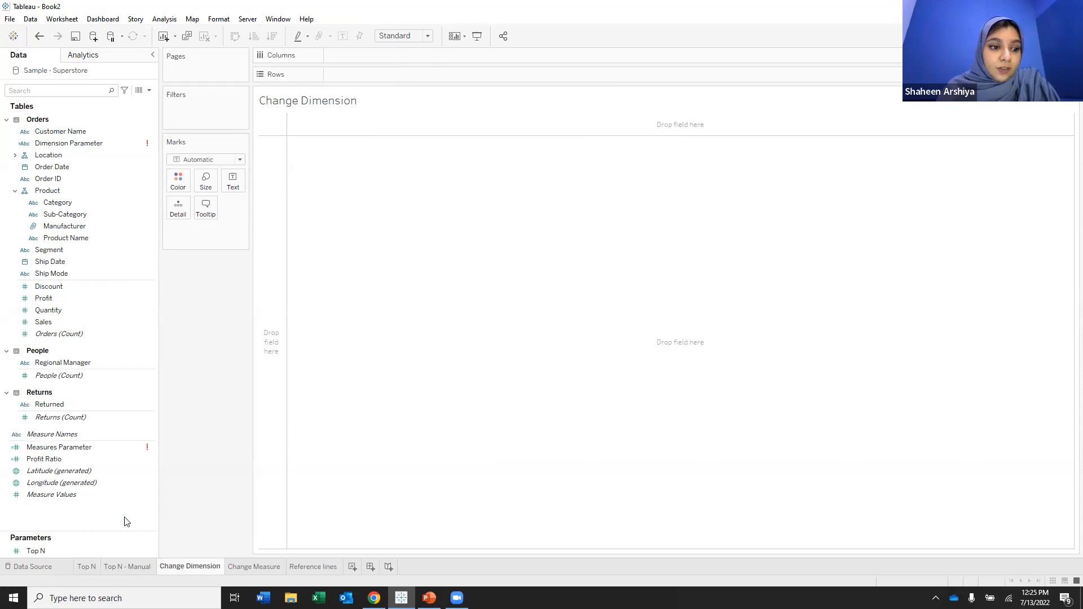
left_click(149, 90)
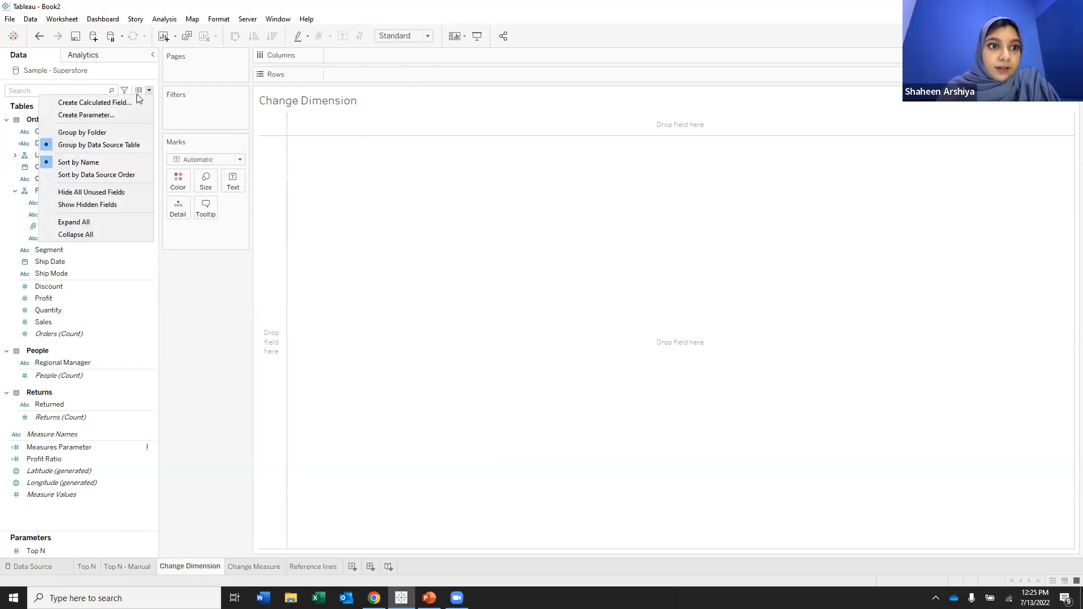
left_click(103, 116)
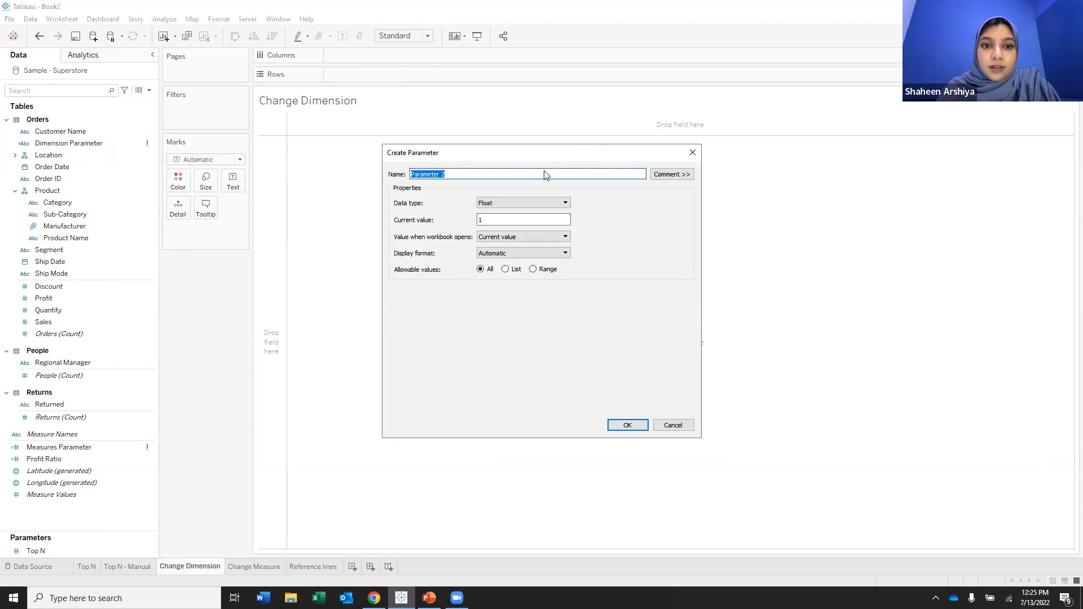
type("Choose Dimension")
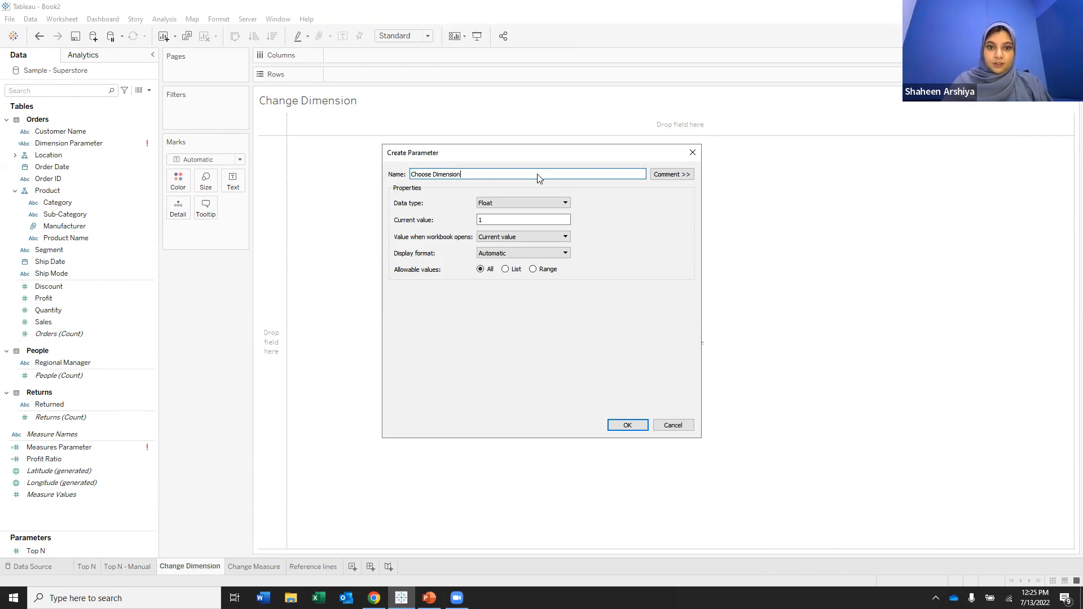
left_click(542, 202)
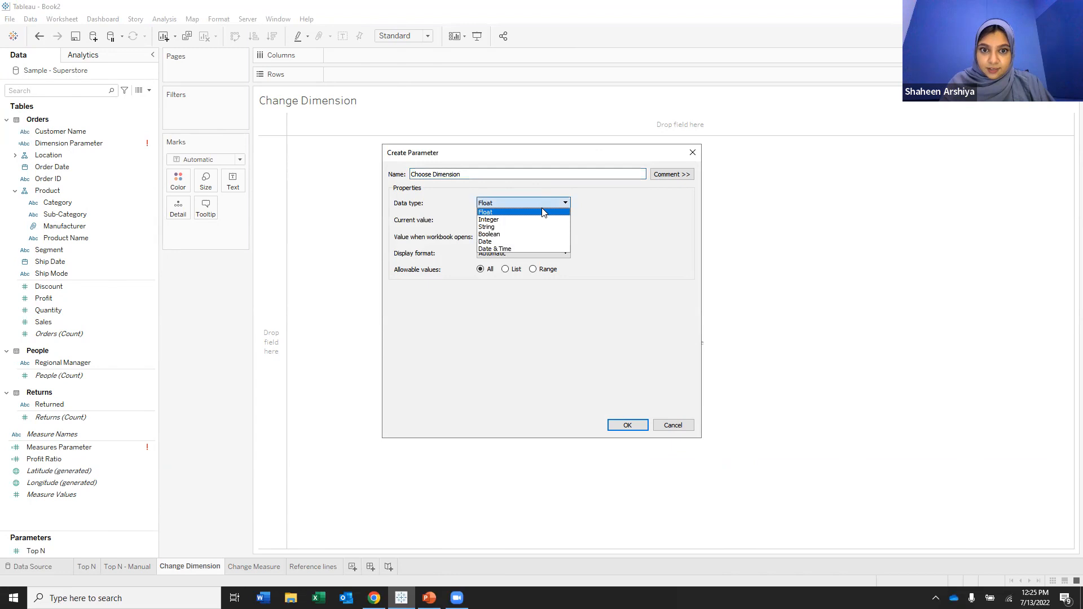
left_click(528, 225)
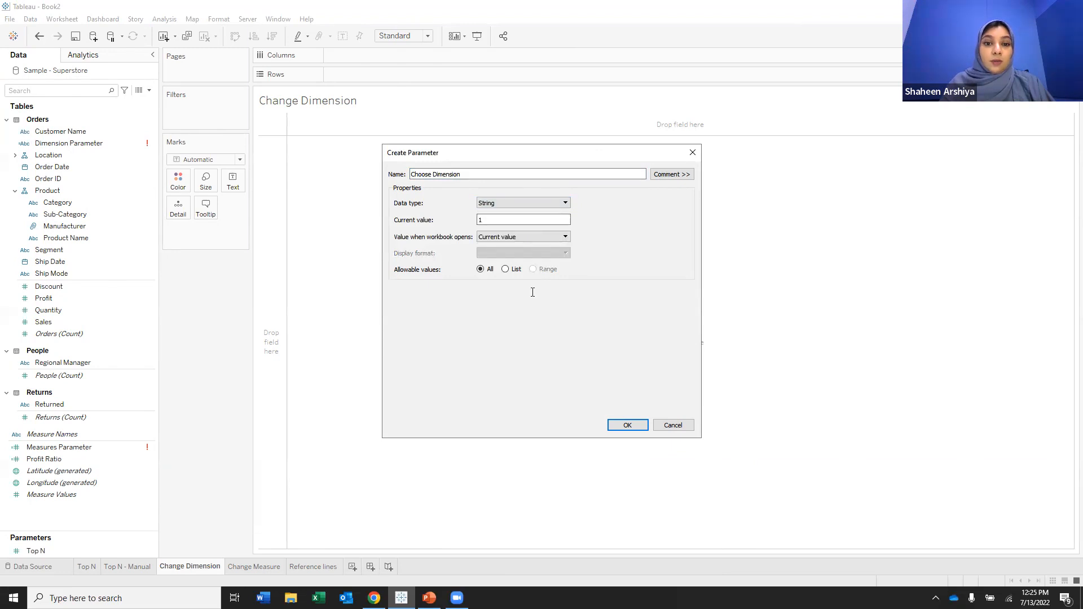
Restrict the Choose Dimension parameter to a list of the values Region, Segment and Category, and create it.
left_click(506, 270)
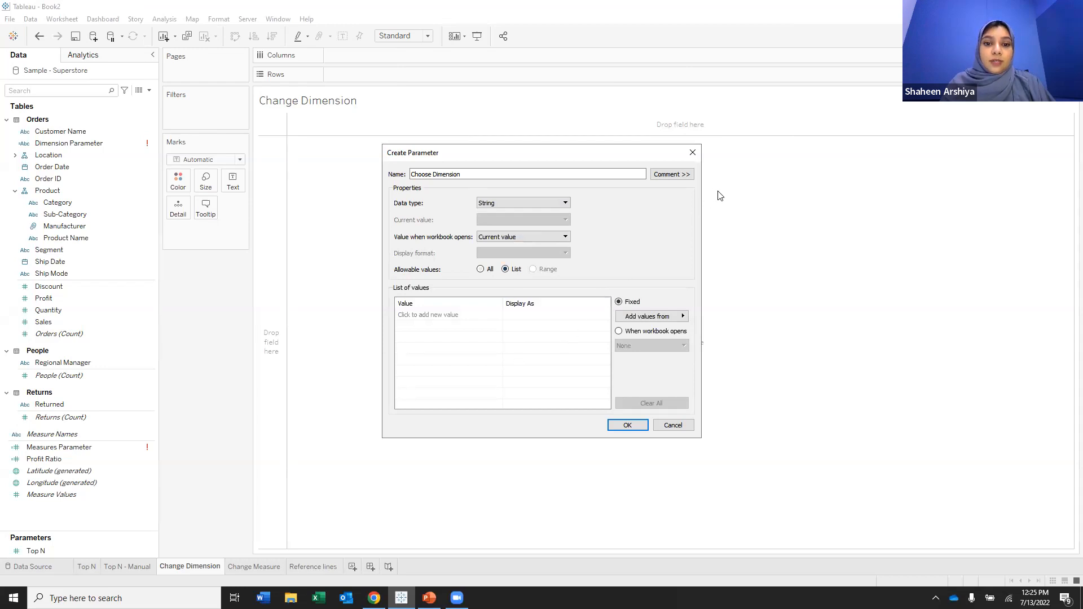
left_click(476, 318)
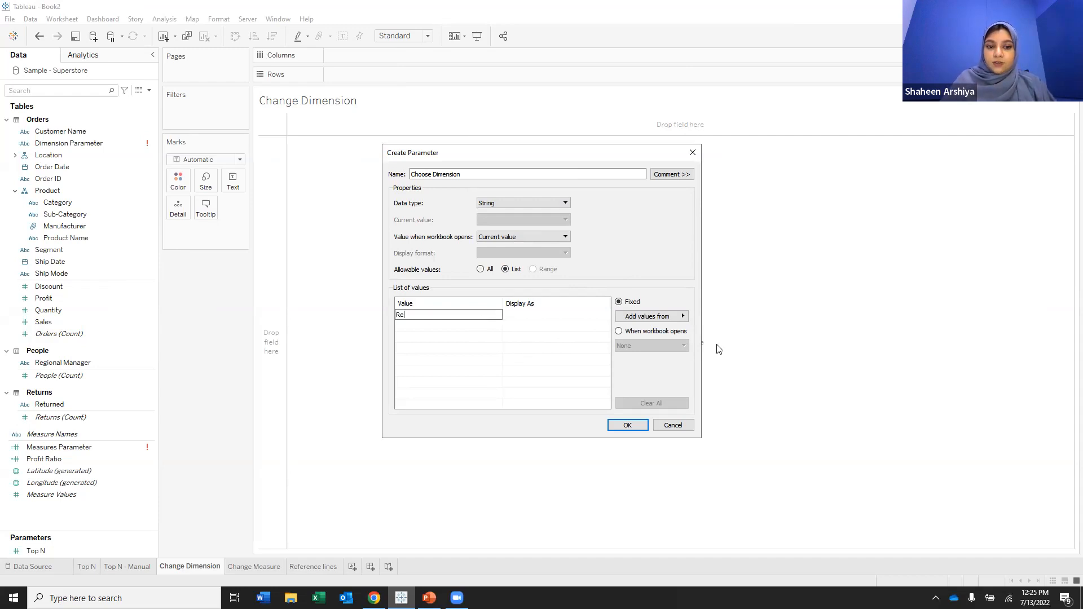
key("Return")
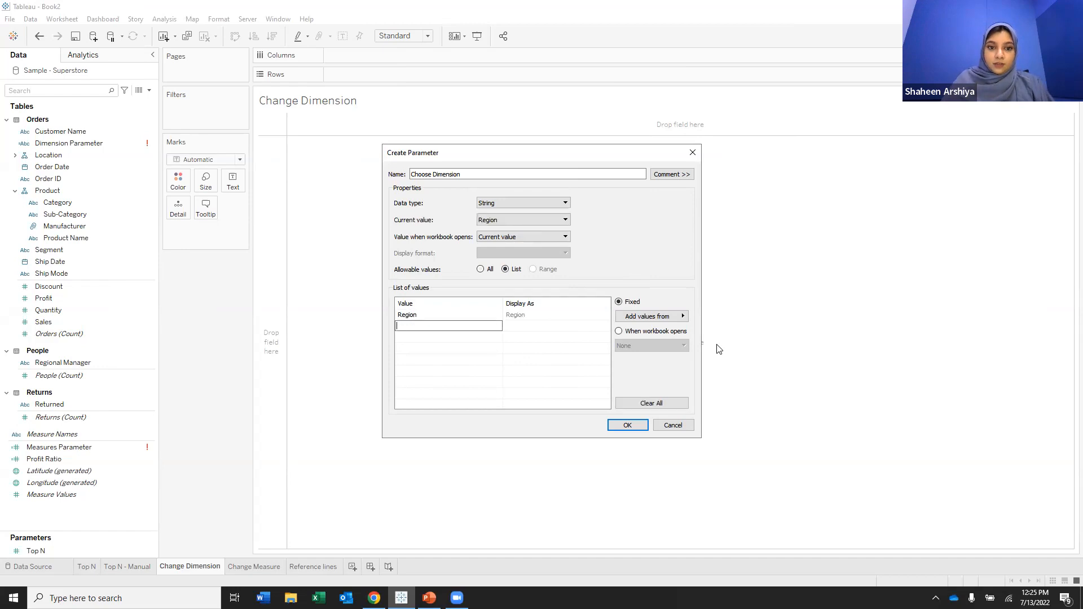
type("Segment")
key("Return")
type("Category")
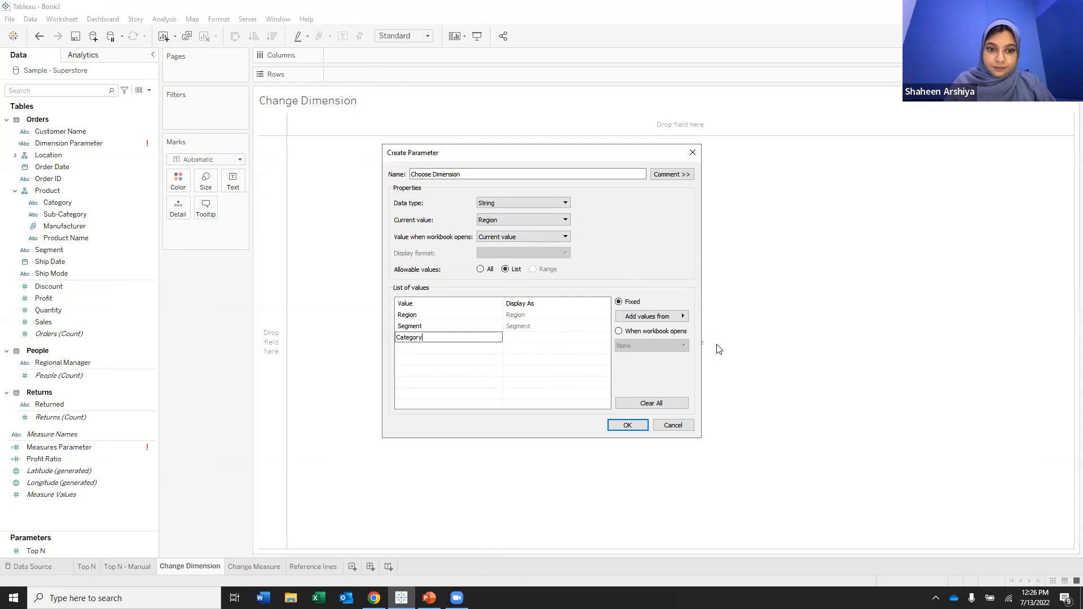
left_click(547, 358)
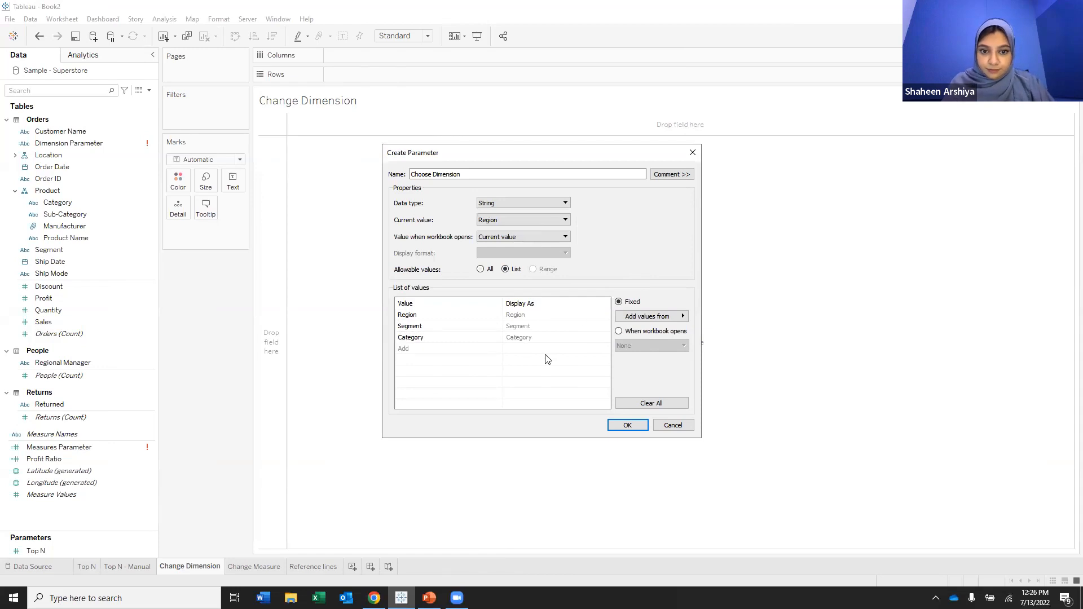
left_click(627, 425)
Show the Choose Dimension parameter control on the sheet and build a bar chart with Segment on Rows and Sales on Columns.
right_click(102, 543)
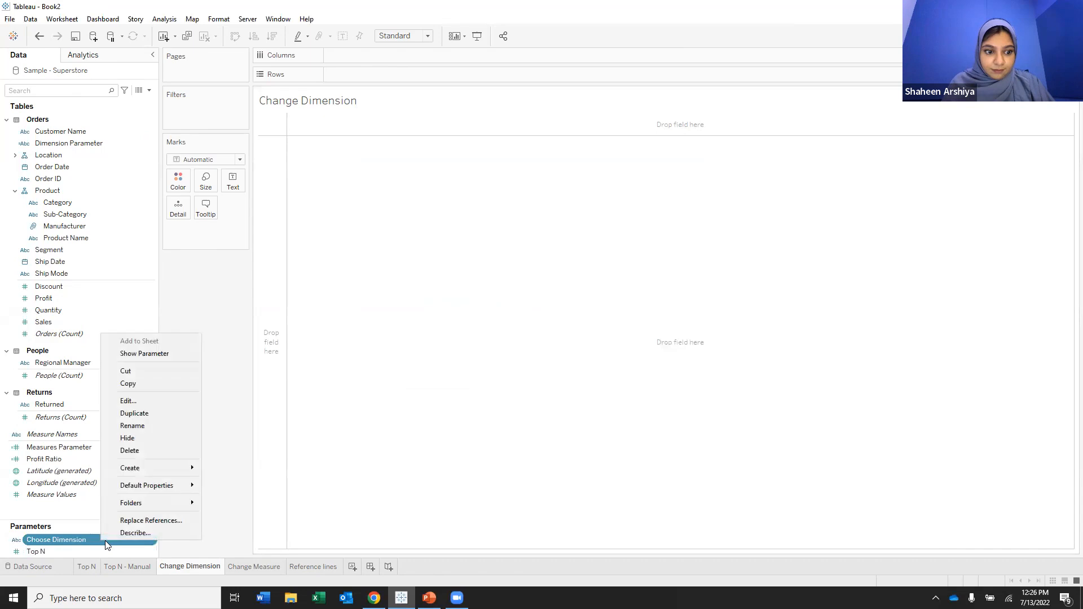
left_click(150, 354)
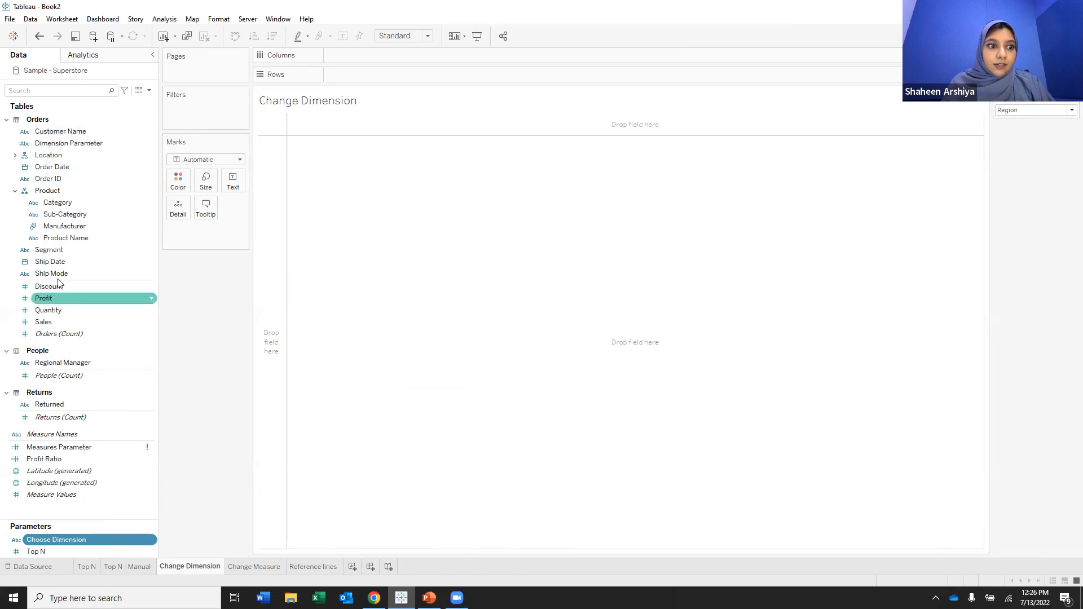
left_click_drag(56, 249, 346, 73)
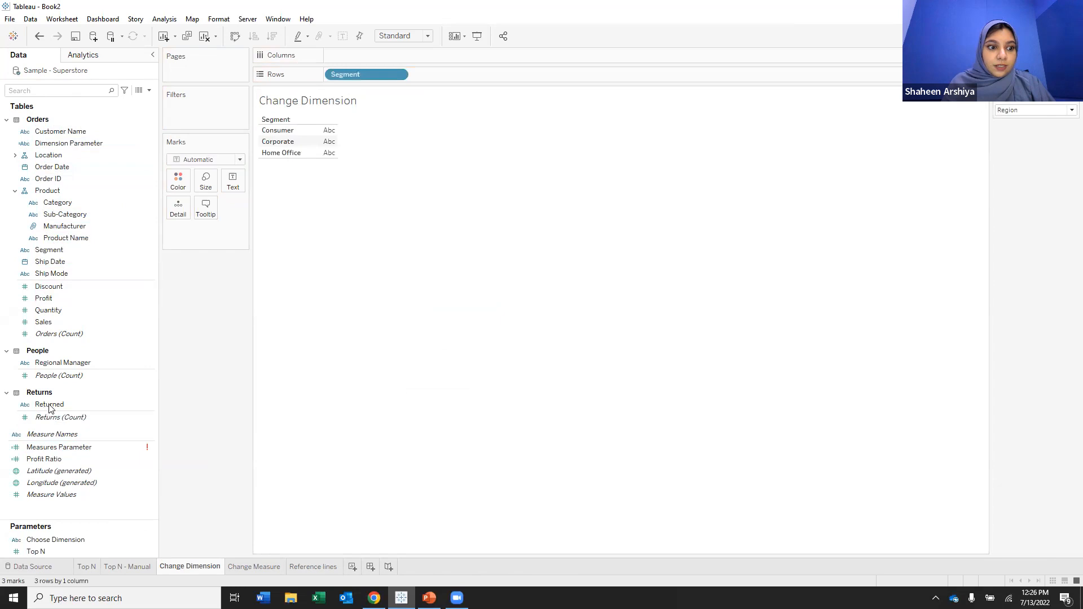
left_click_drag(43, 321, 367, 65)
Test the Choose Dimension control on the Segment chart by setting it to Segment and to Category.
left_click(1044, 110)
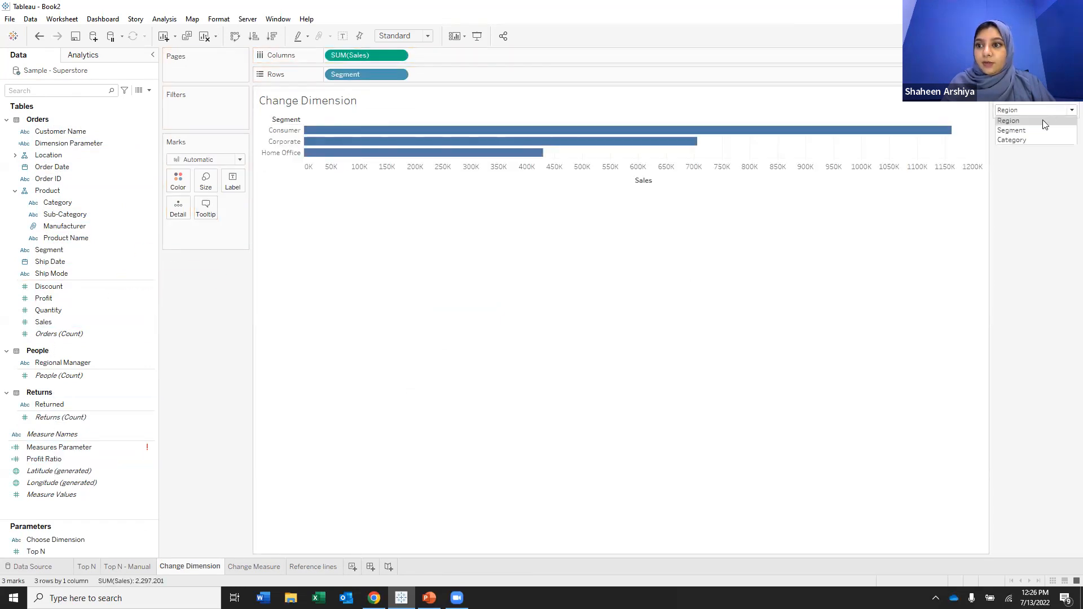
left_click(1026, 129)
left_click(1028, 113)
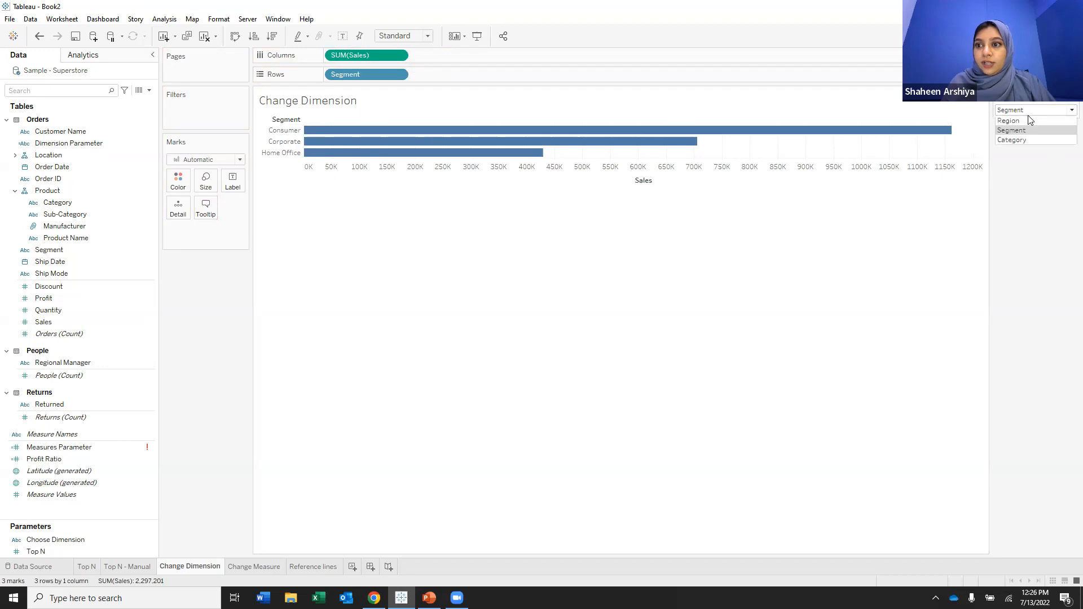
left_click(1024, 141)
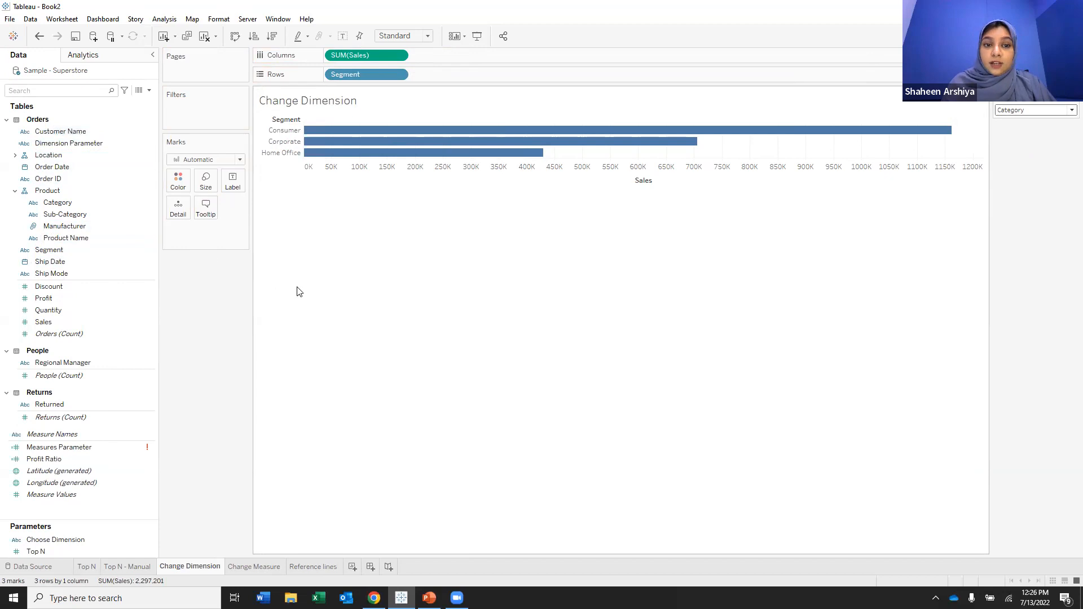
Review and confirm the Dimension Parameter calculated field's CASE formula, and replace Segment with that field on Rows.
right_click(96, 144)
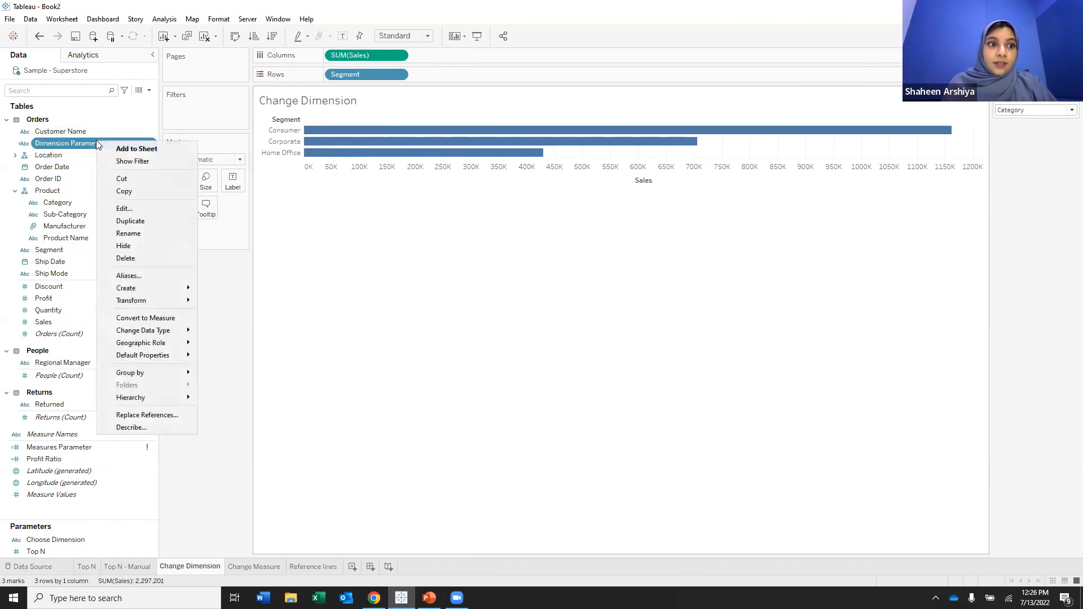
left_click(124, 208)
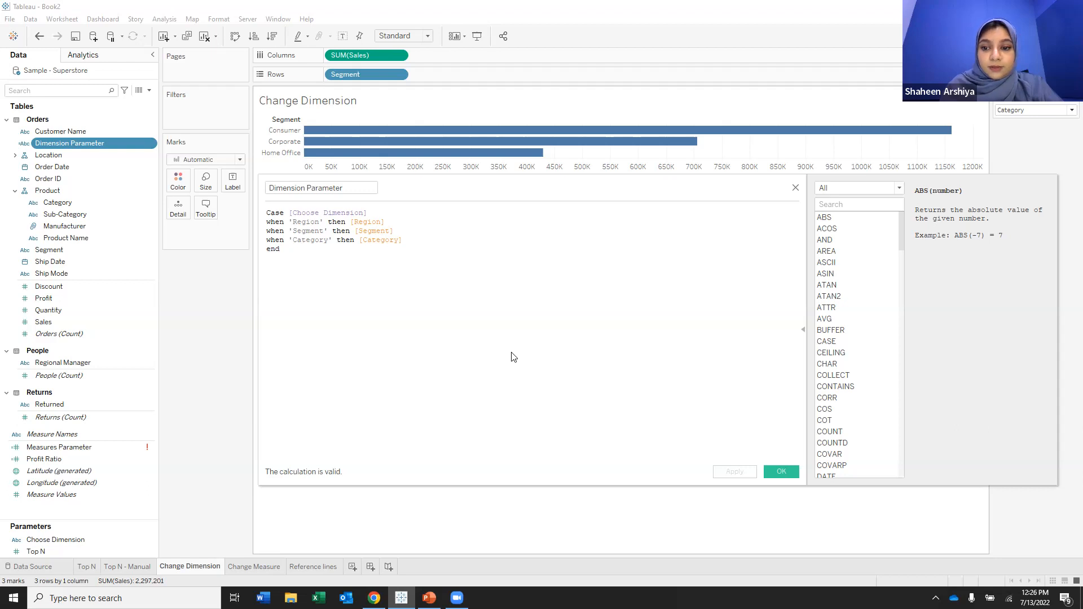
left_click(782, 470)
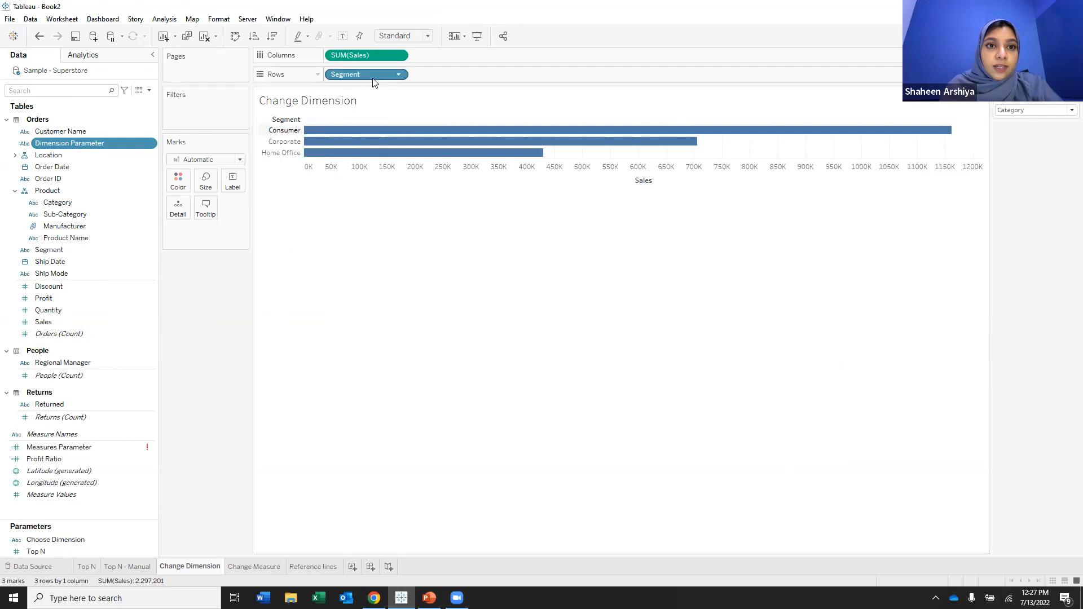
left_click_drag(125, 144, 380, 75)
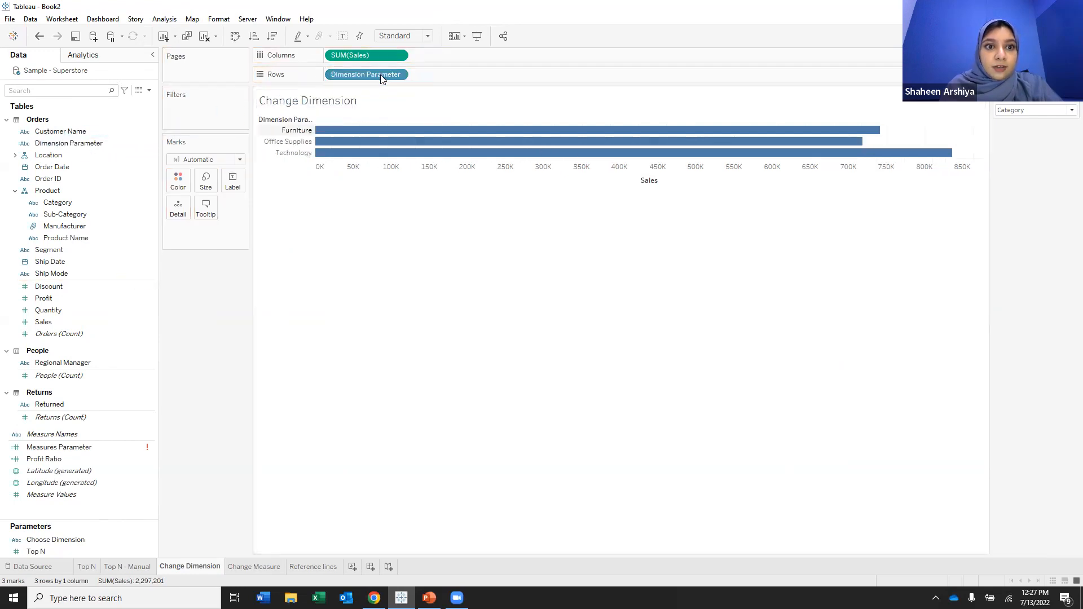
Switch the Choose Dimension control through Segment and Category, ending on Region, to change the chart's dimension.
left_click(1021, 114)
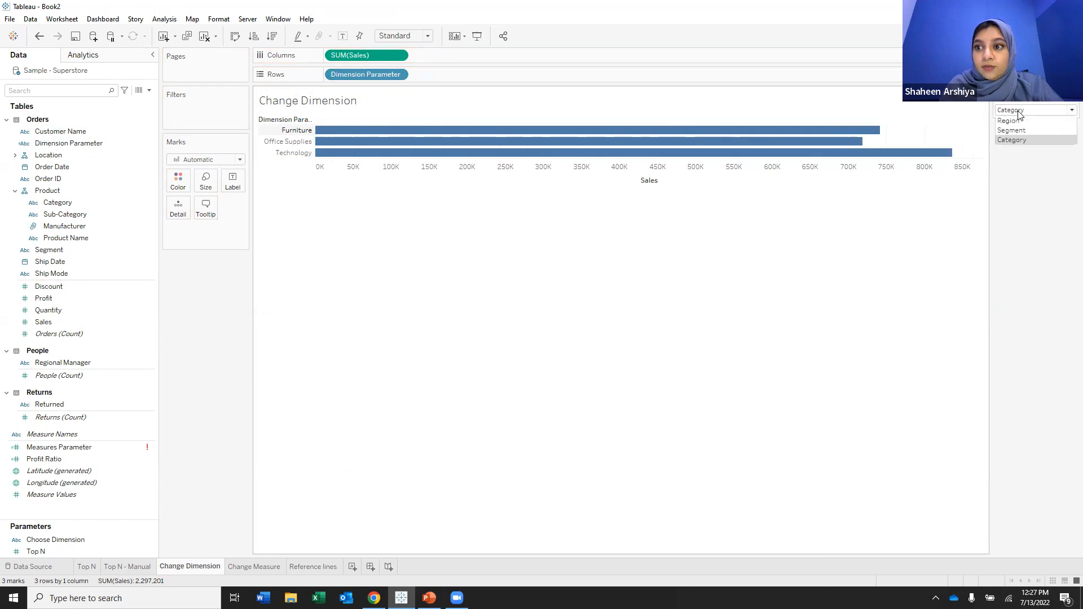
left_click(1020, 130)
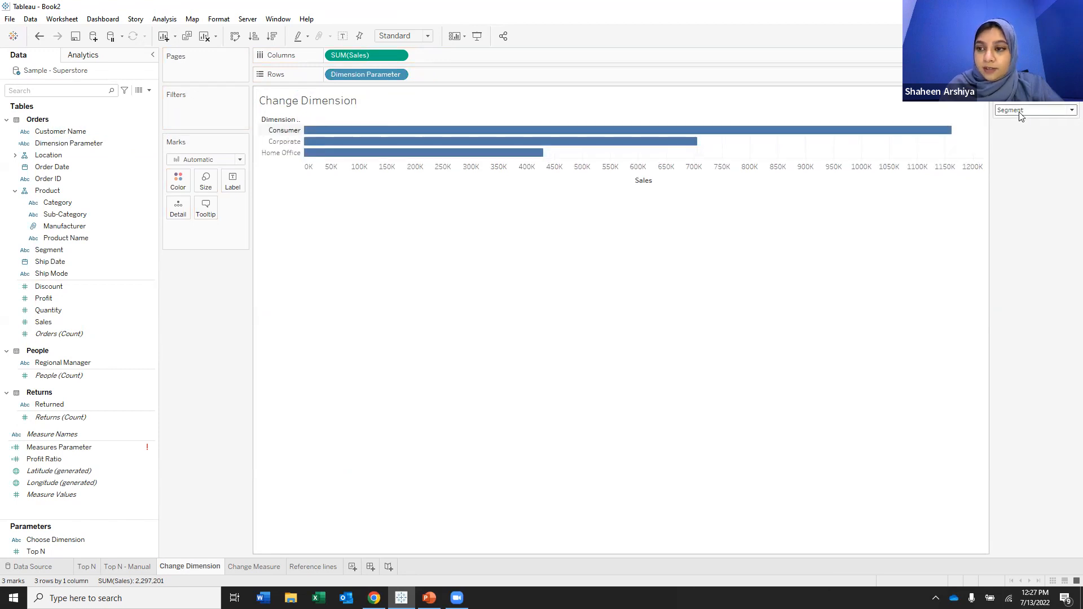
left_click(1019, 115)
left_click(1018, 138)
left_click(1048, 112)
left_click(1041, 121)
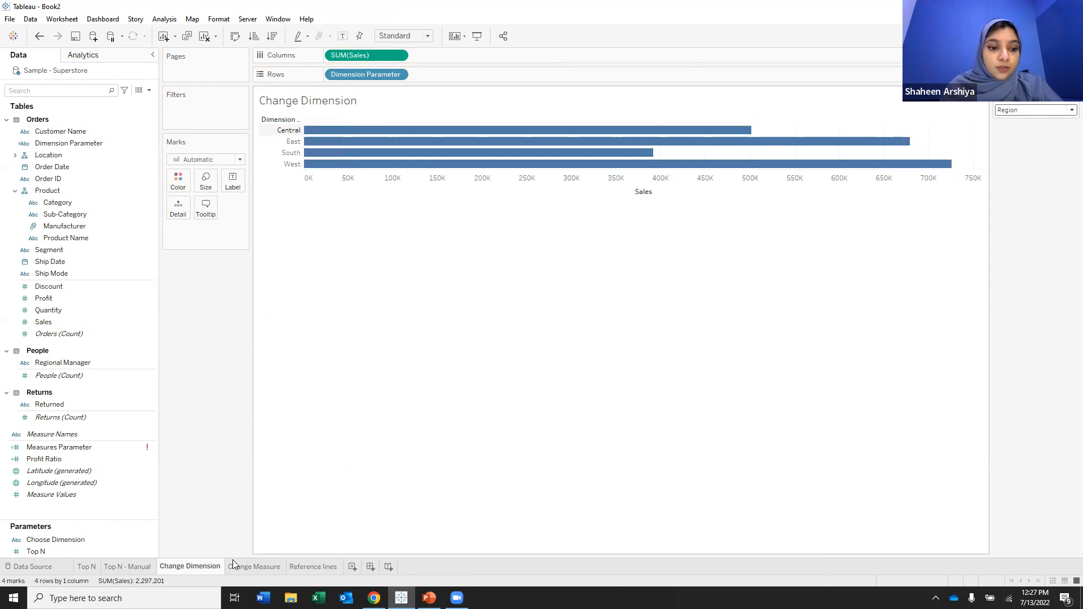
On the Change Measure sheet, start a new parameter with the String data type and a list of allowable values.
left_click(260, 567)
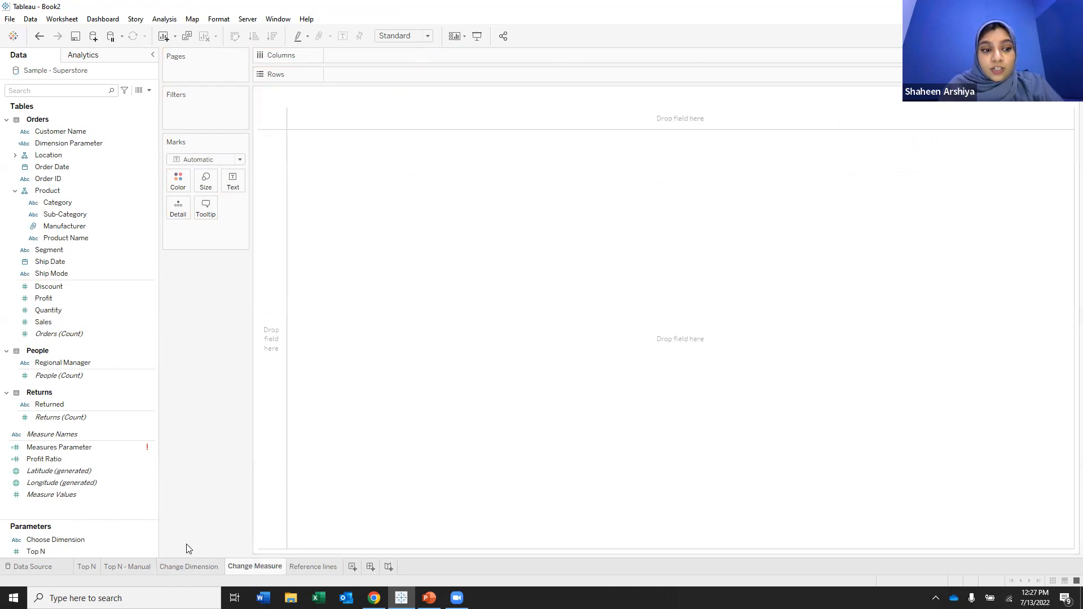
left_click(150, 90)
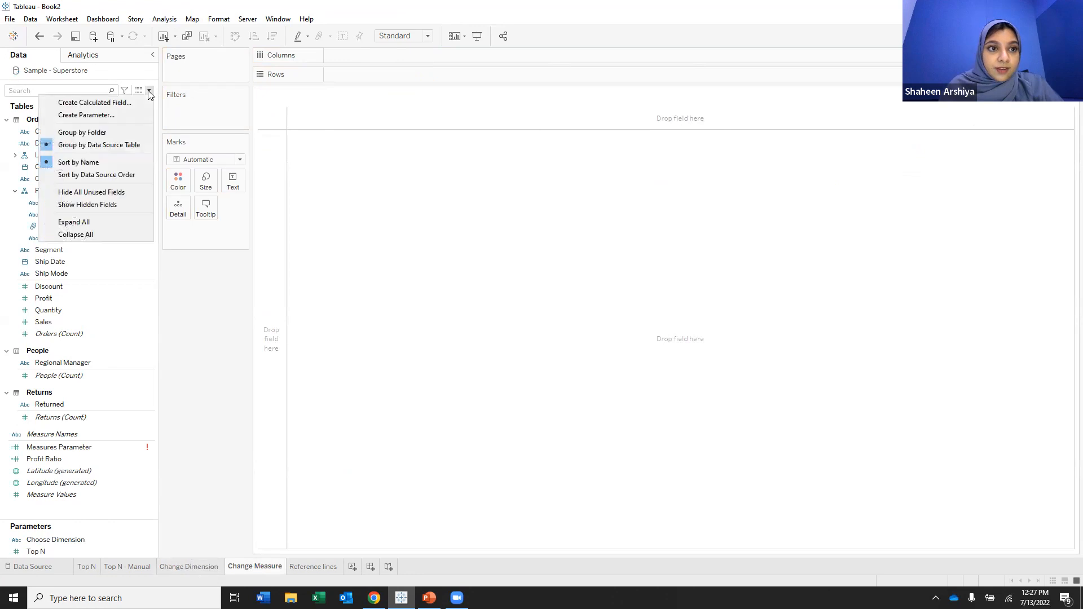
left_click(107, 115)
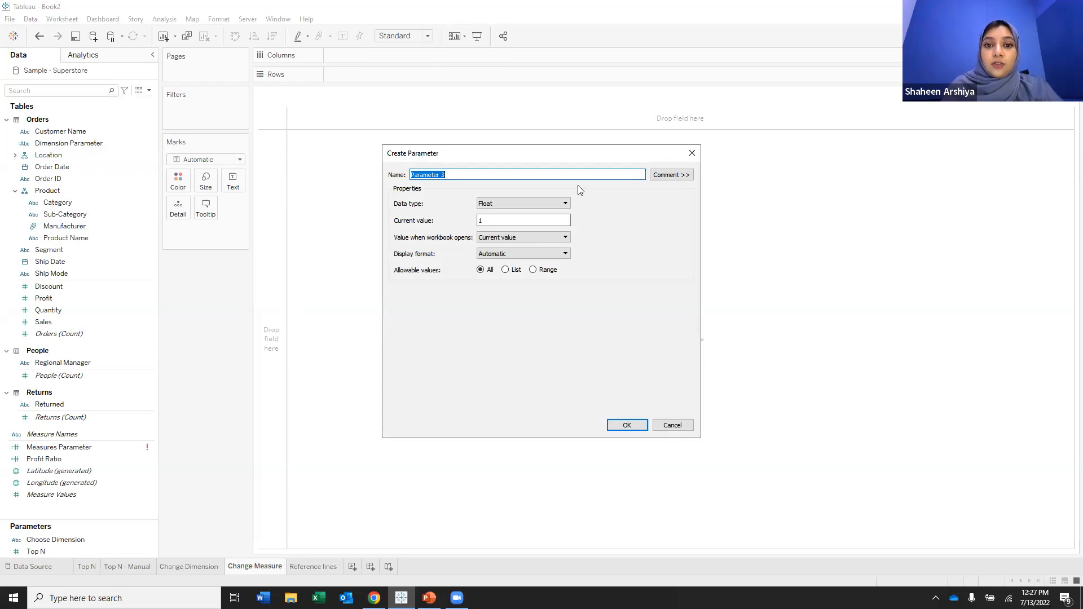
left_click(564, 203)
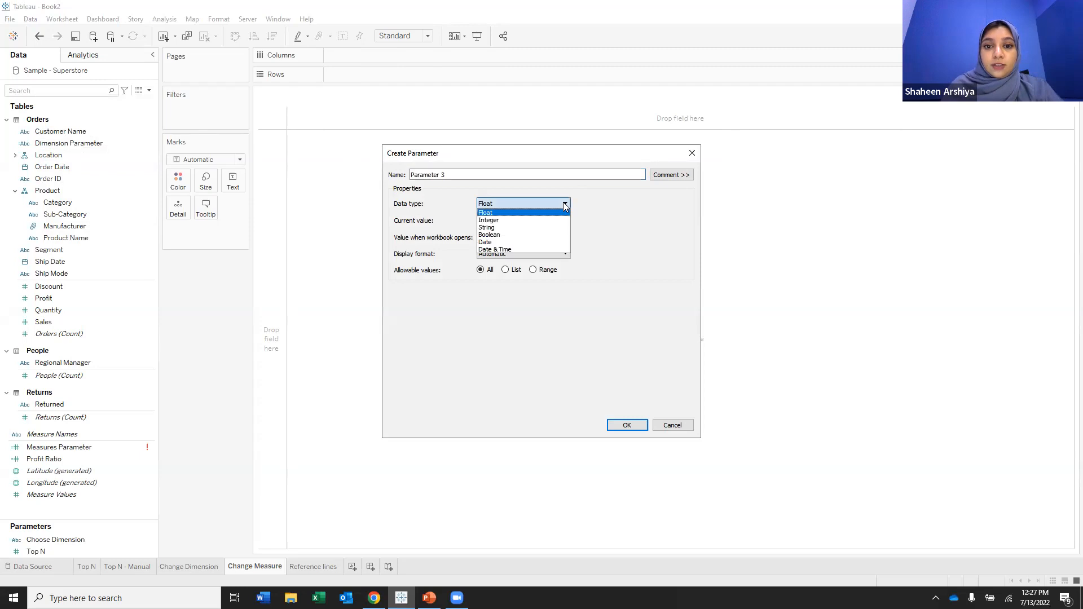
left_click(516, 227)
left_click(513, 272)
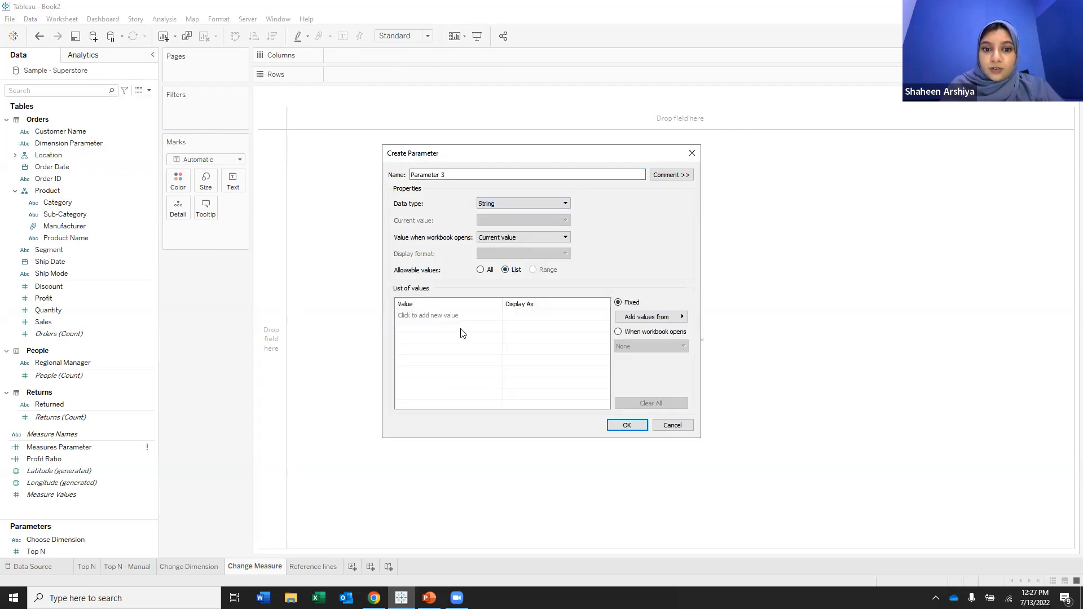
Add the list values Total Sales, Avg. Sales, Total Profit and Avg. Profit, and create the parameter.
left_click(451, 315)
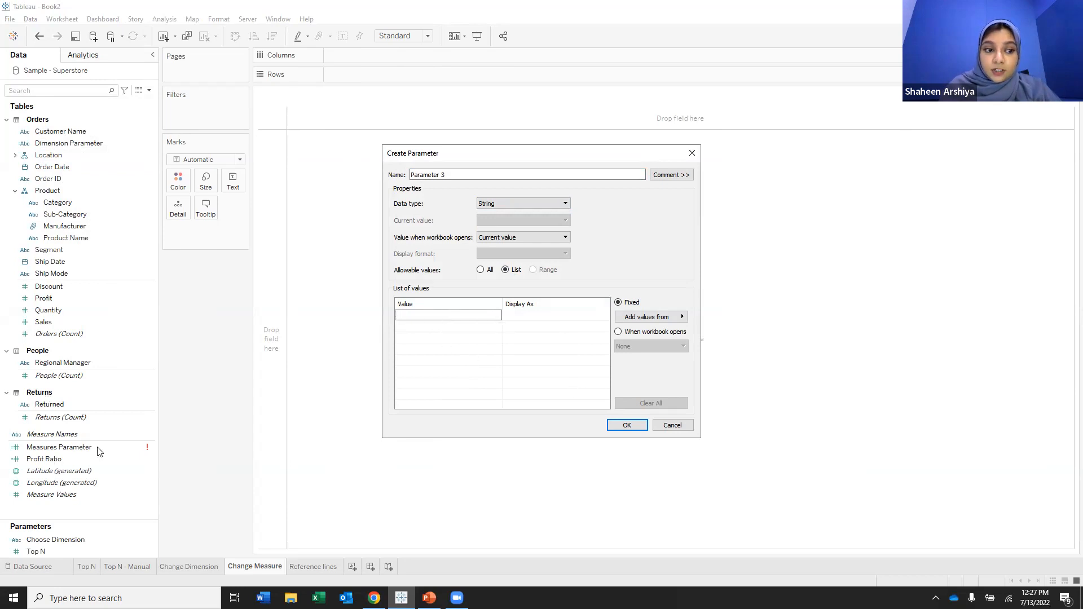
left_click(480, 321)
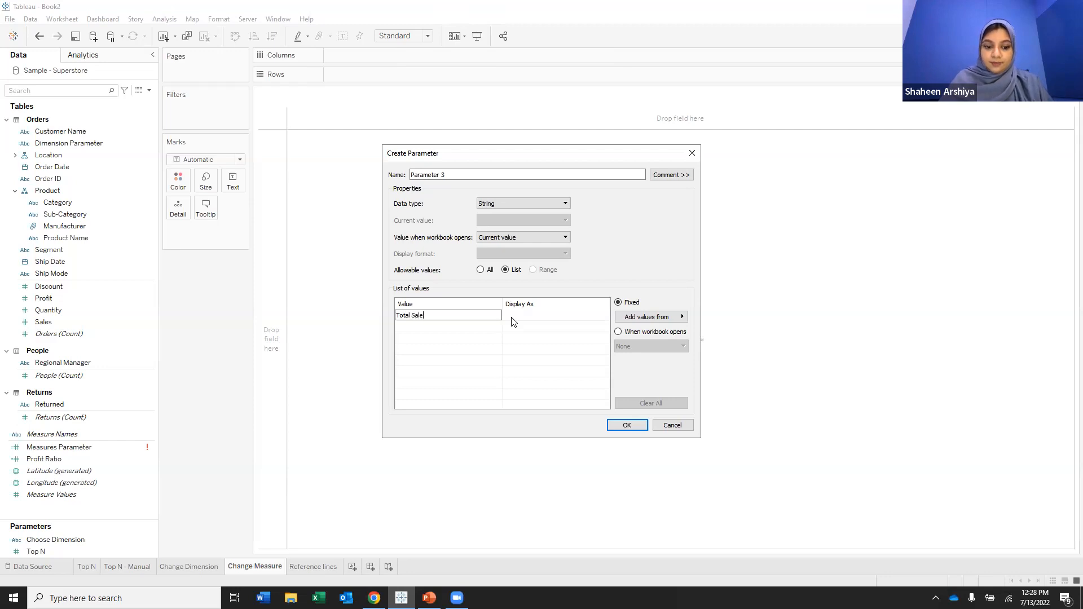
left_click(431, 330)
key("Caps_Lock")
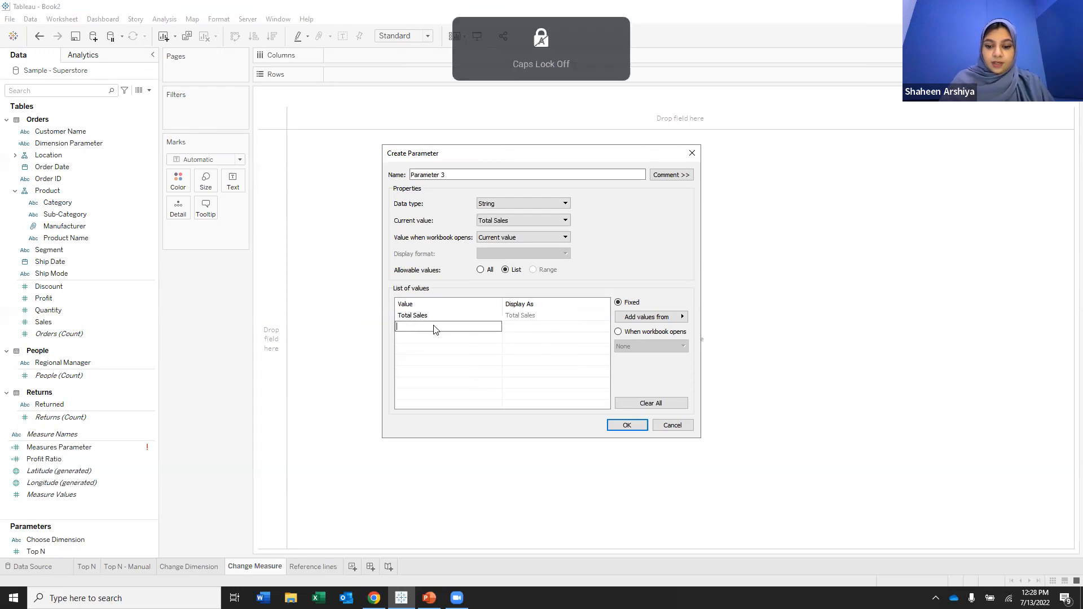
type("Avg. Sales")
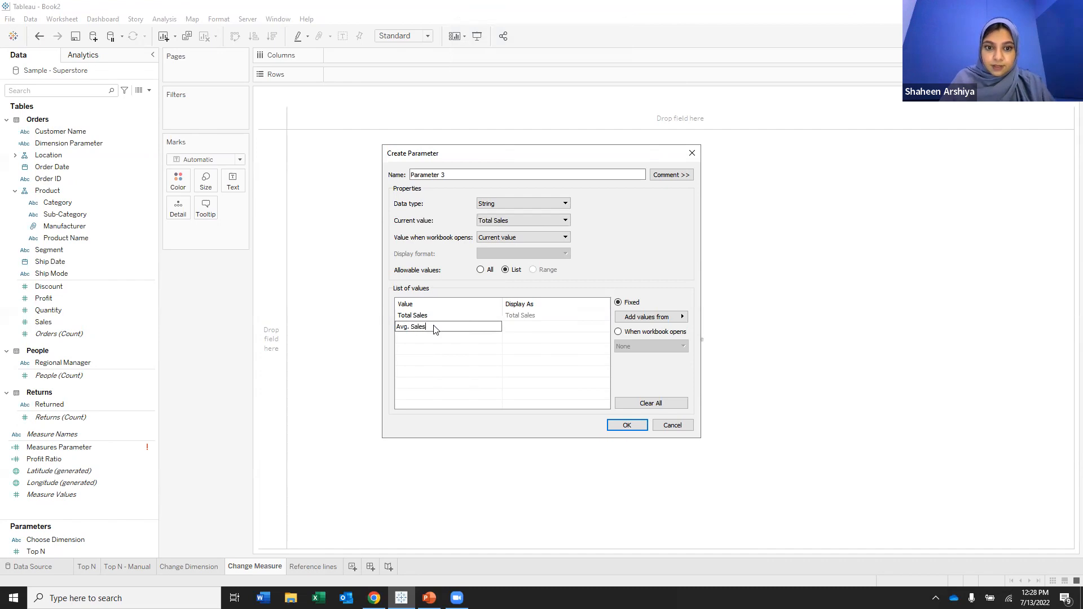
key("Return")
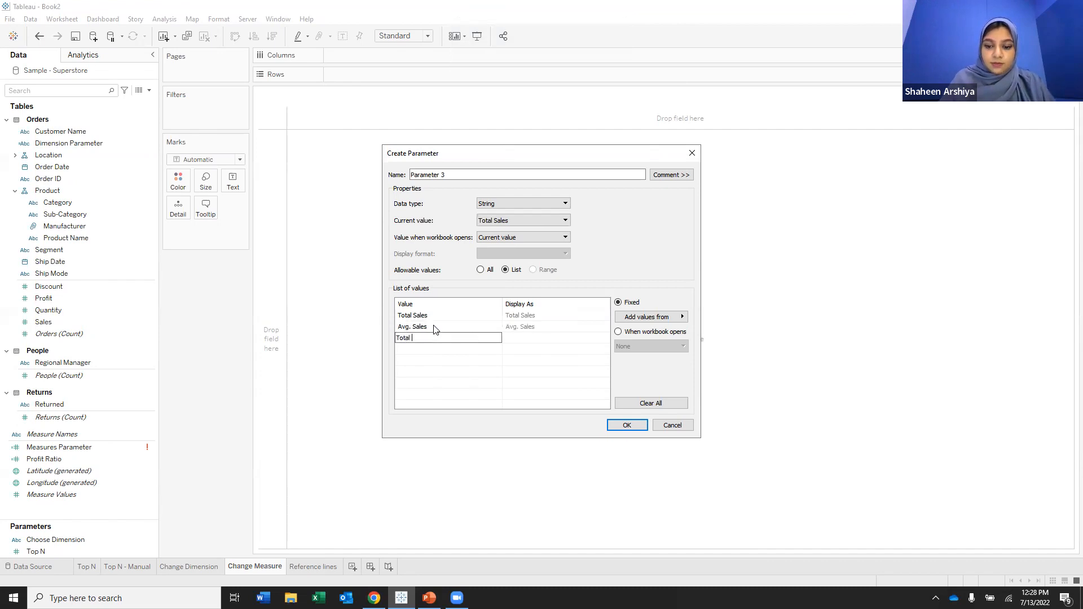
type("Total Profit")
key("Return")
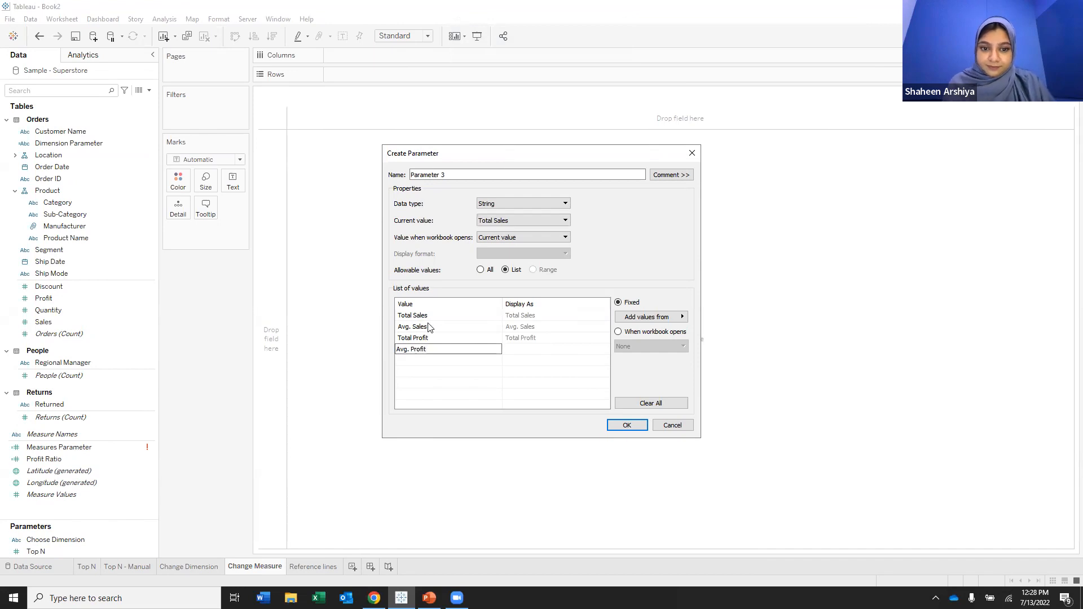
left_click(543, 372)
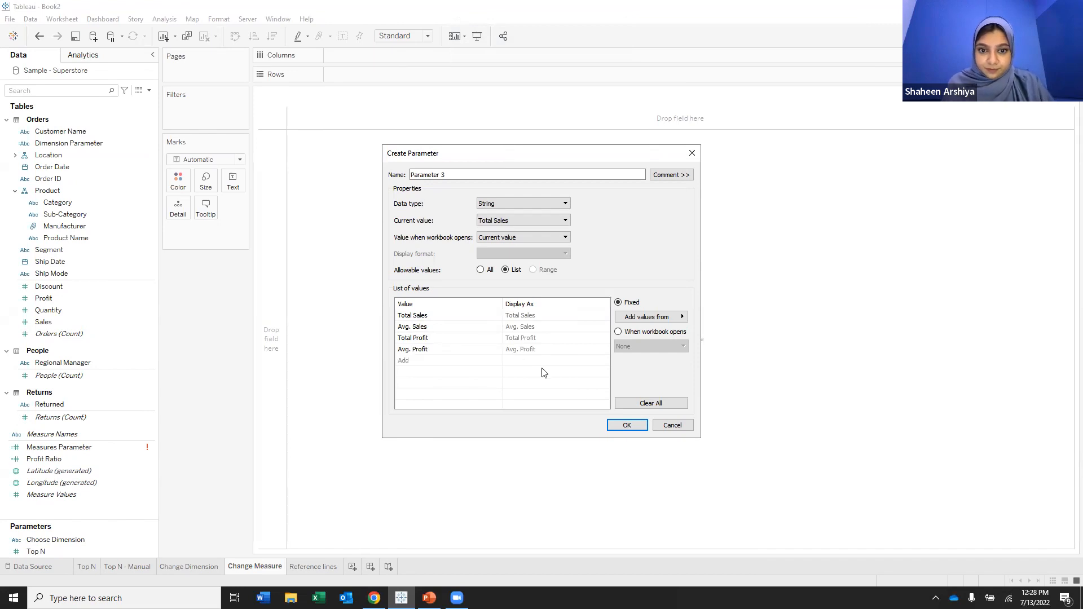
left_click(628, 425)
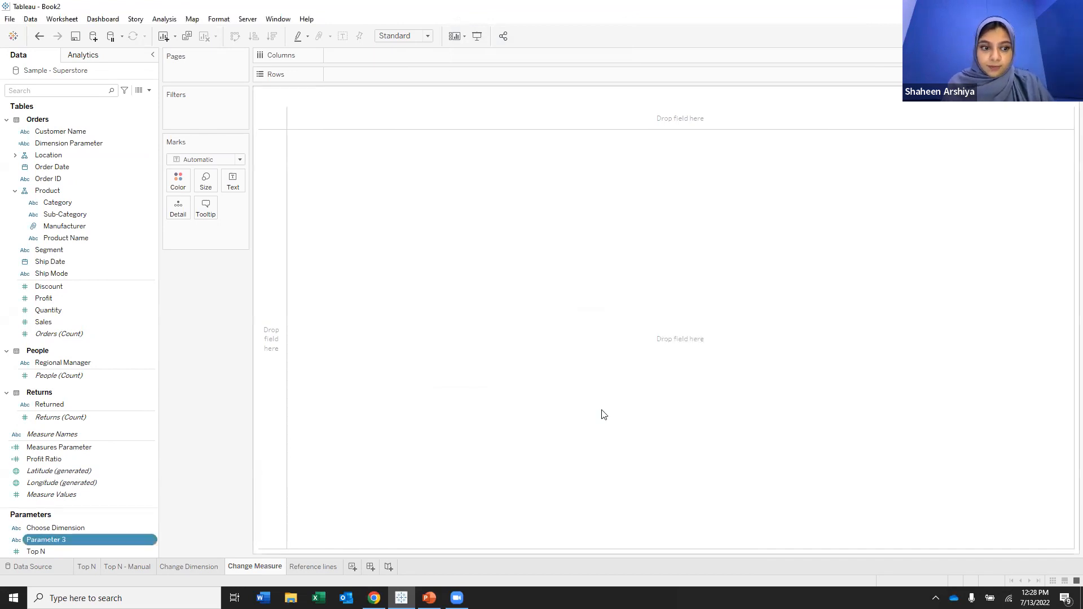
Edit the new measure parameter and rename it Choose Measure.
right_click(91, 536)
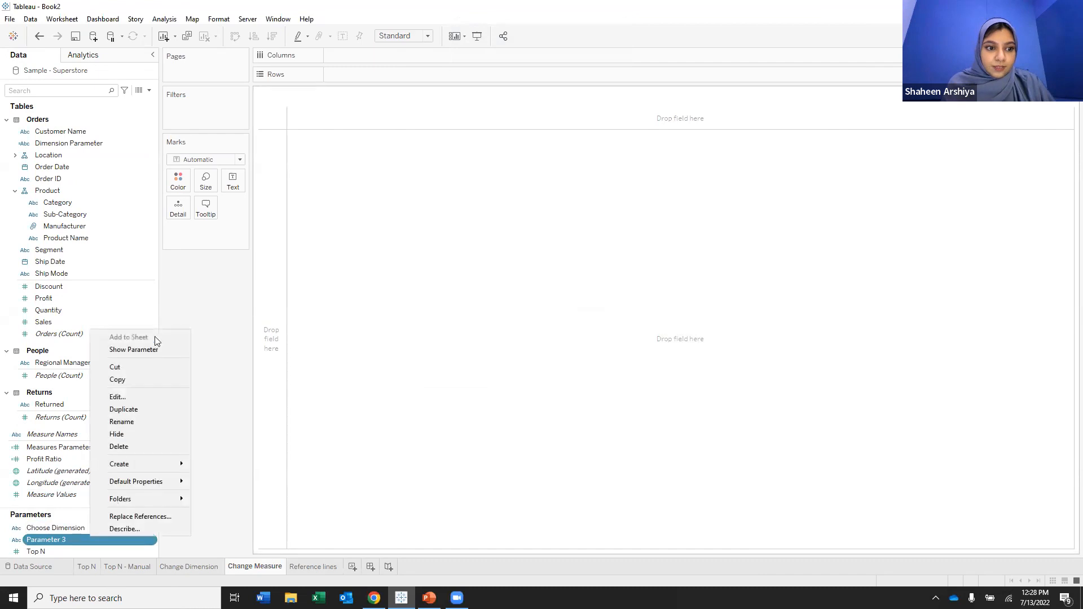
left_click(115, 396)
type("Choose")
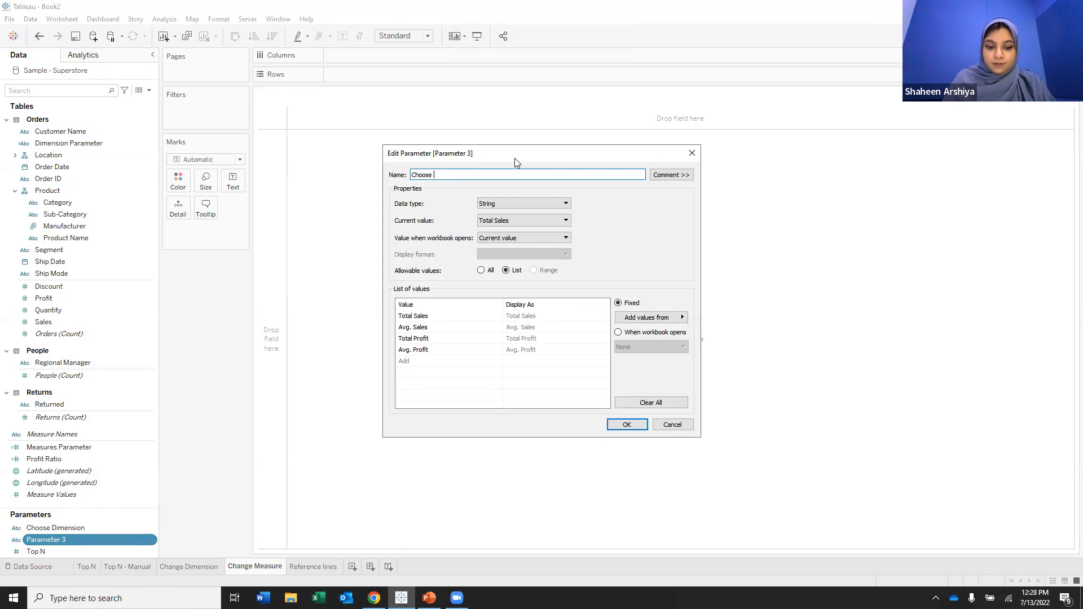
type(" Measure")
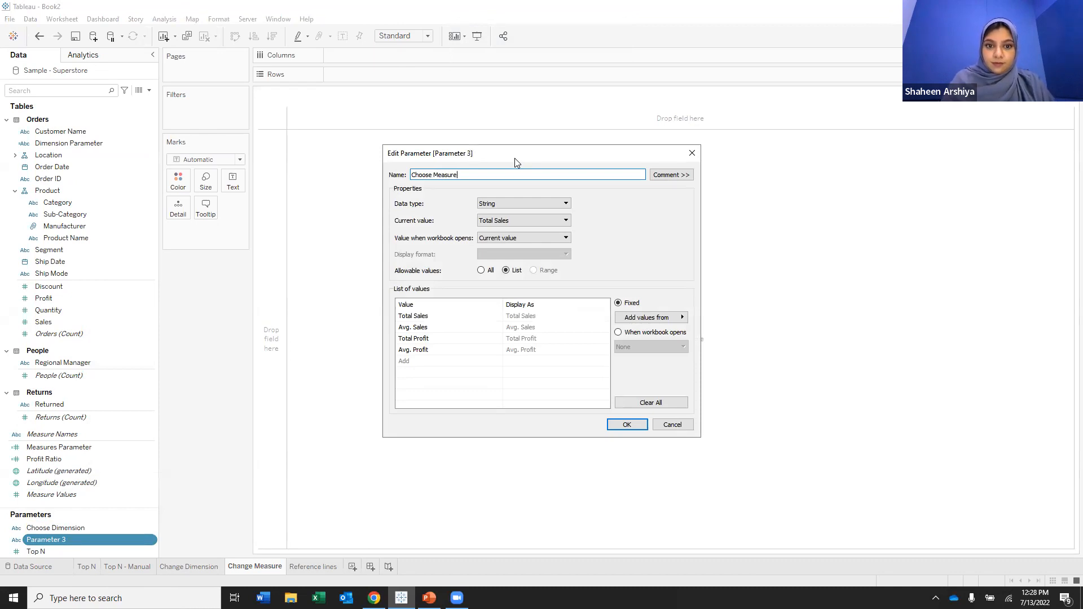
left_click(626, 425)
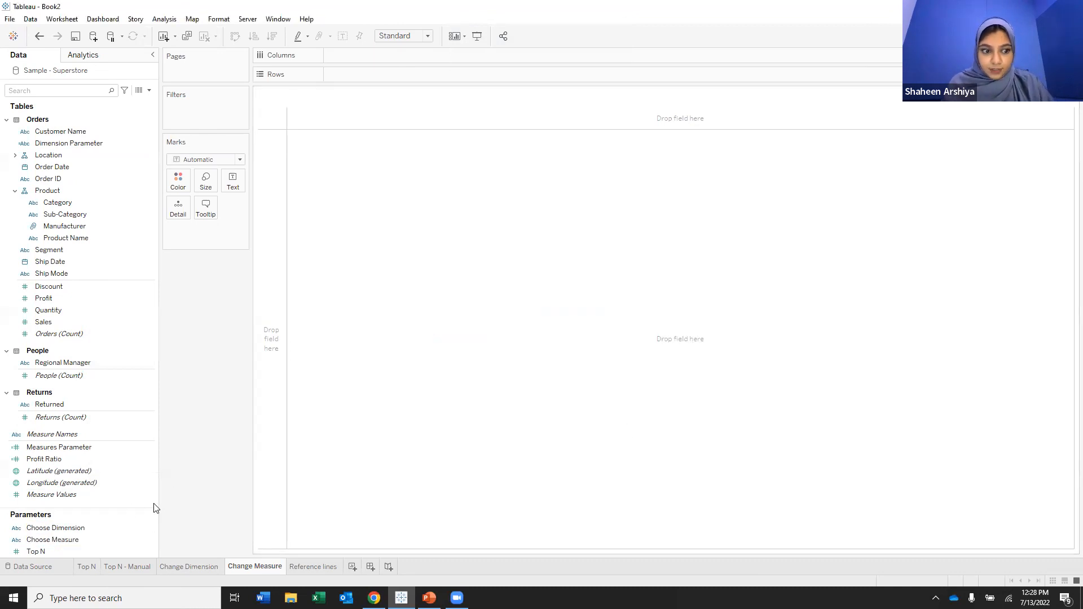
right_click(145, 540)
left_click(202, 276)
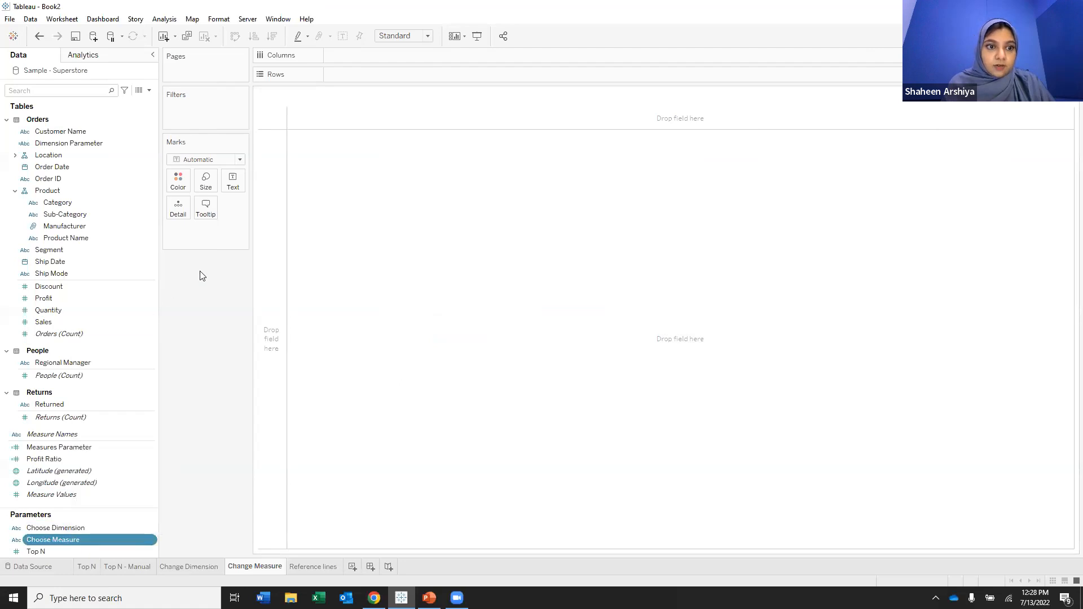
Build a line chart of Sales by year, with Order Date on Columns and Sales on Rows.
left_click_drag(76, 169, 418, 59)
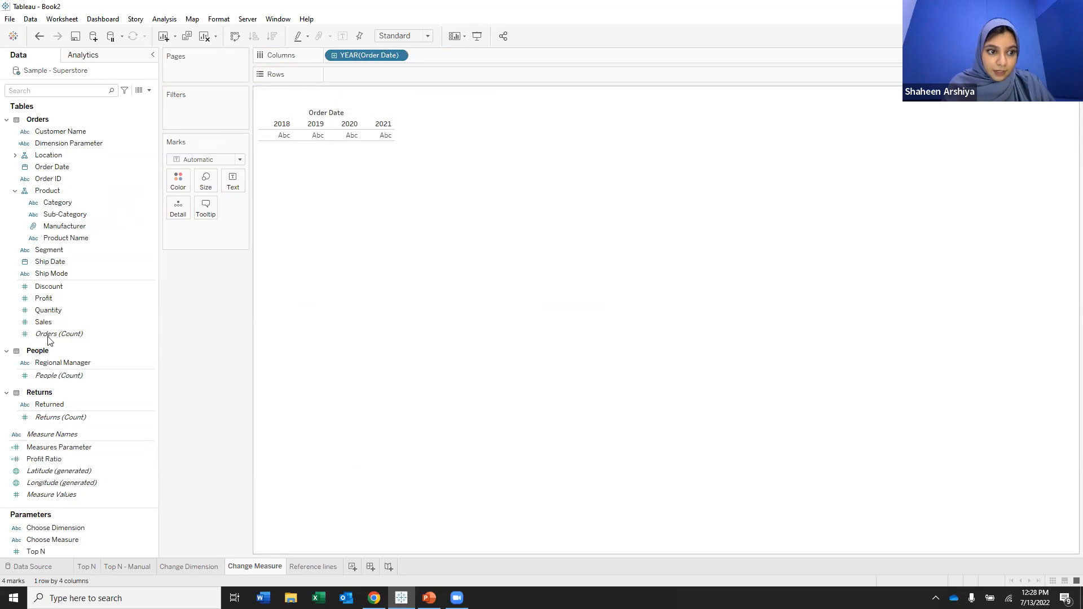
left_click_drag(48, 322, 410, 74)
left_click(336, 55)
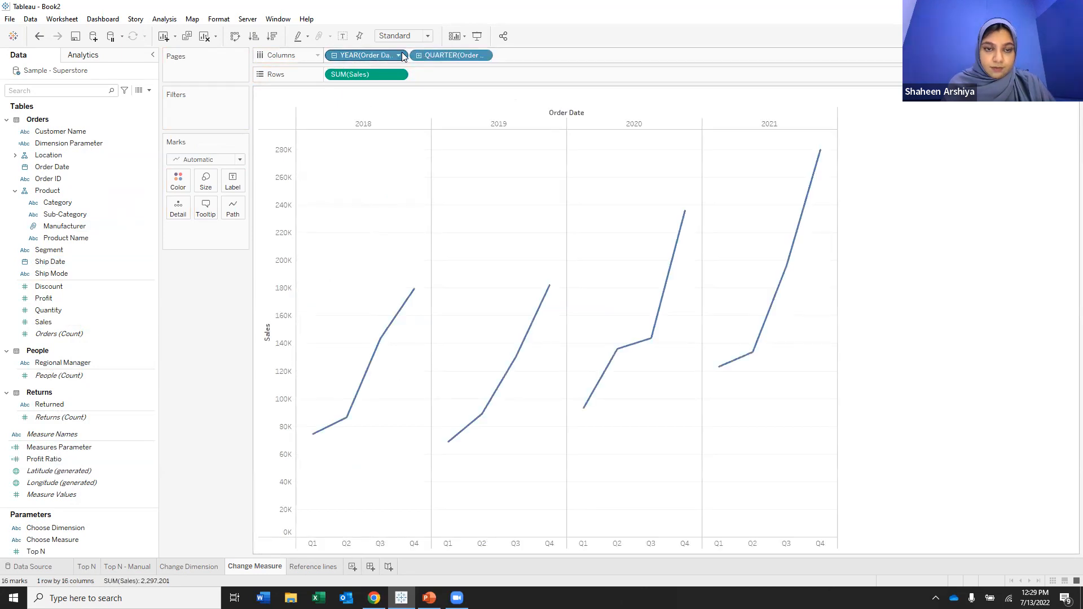
left_click_drag(391, 55, 411, 56)
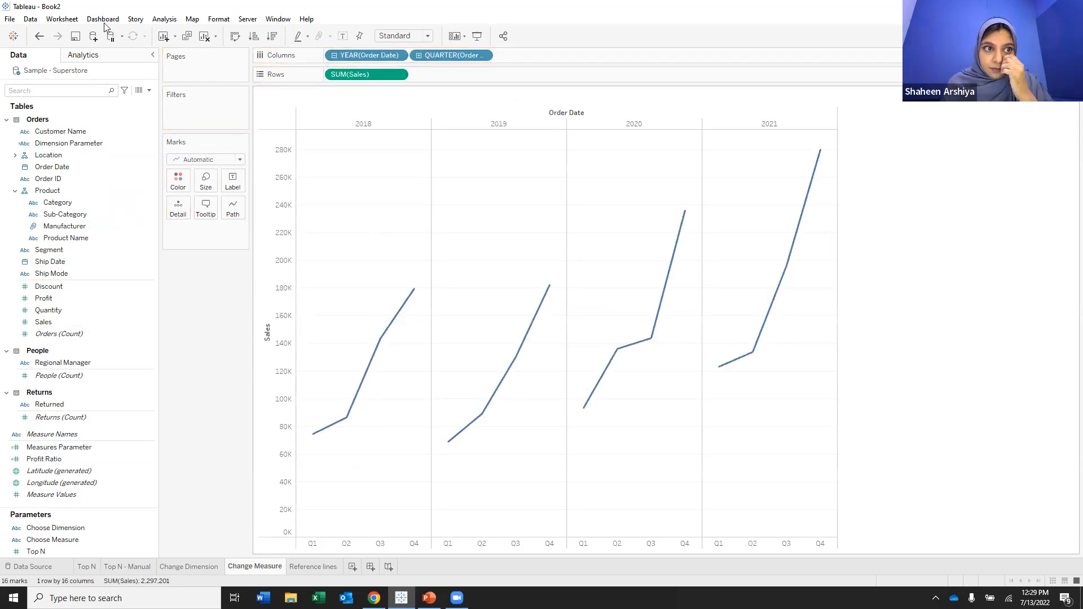
left_click(40, 36)
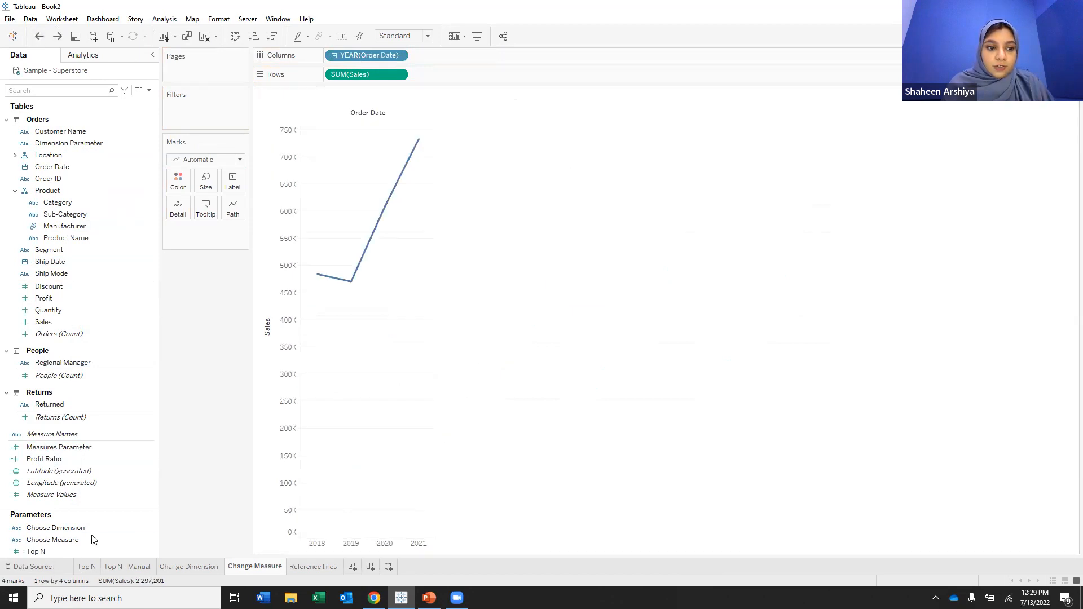
Show the Choose Measure parameter control on the sheet and set it to Avg. Sales.
right_click(60, 540)
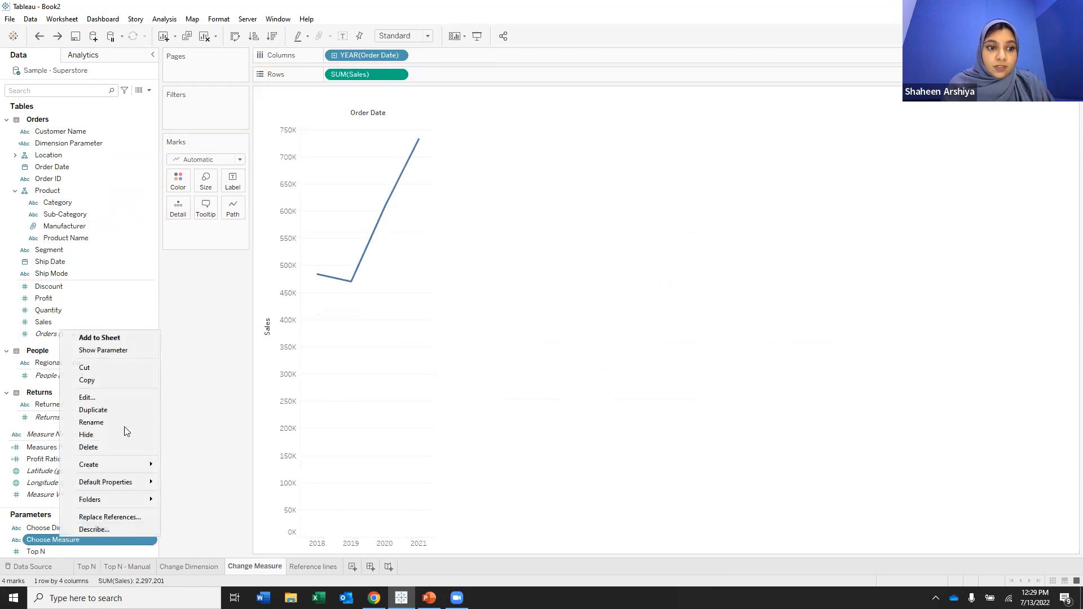
left_click(120, 355)
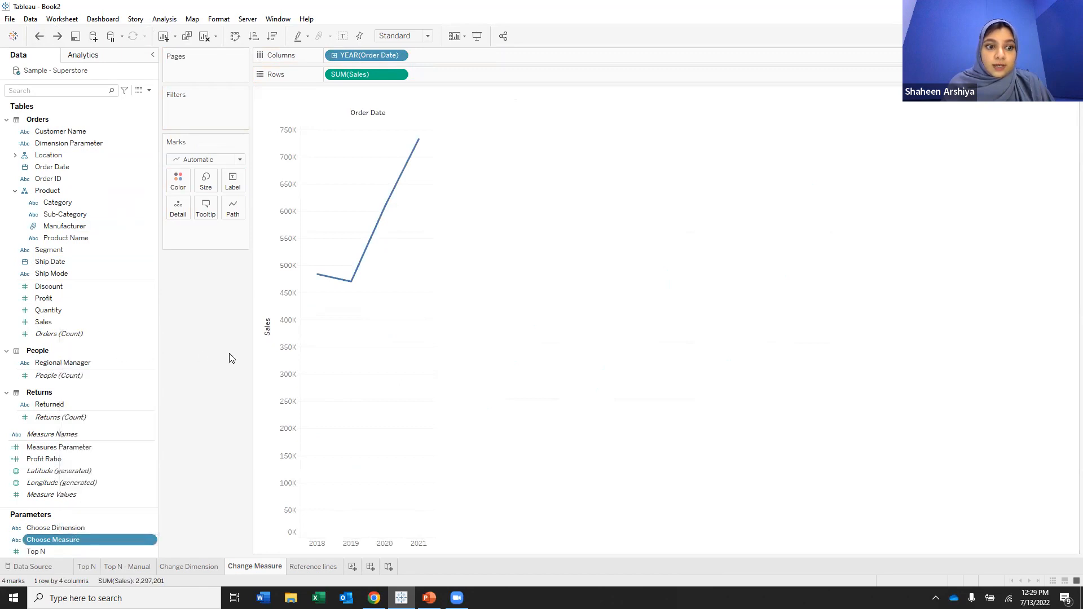
right_click(62, 540)
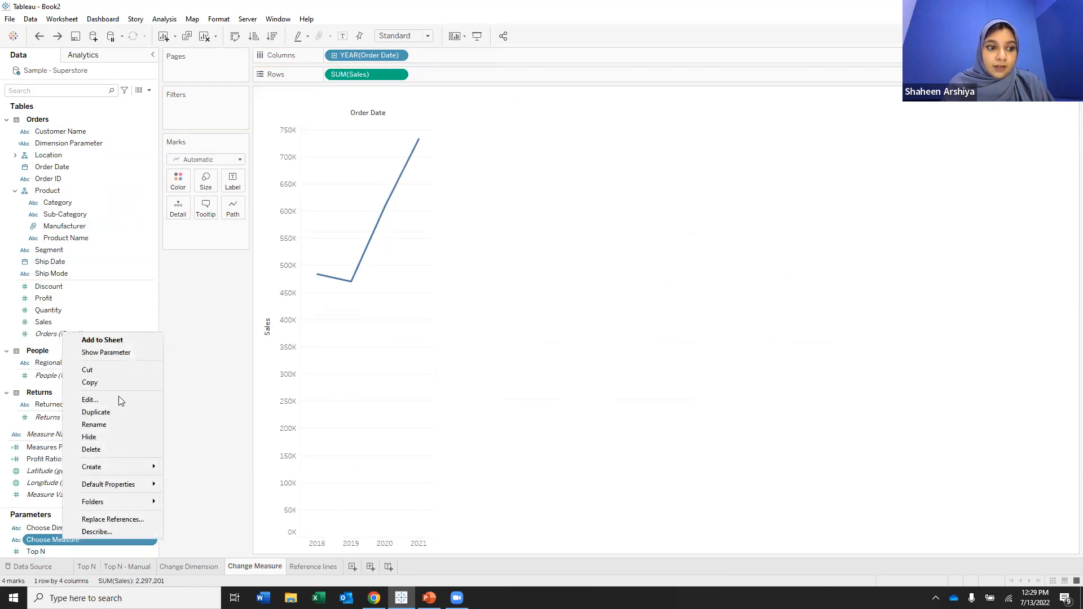
left_click(129, 349)
left_click(1033, 111)
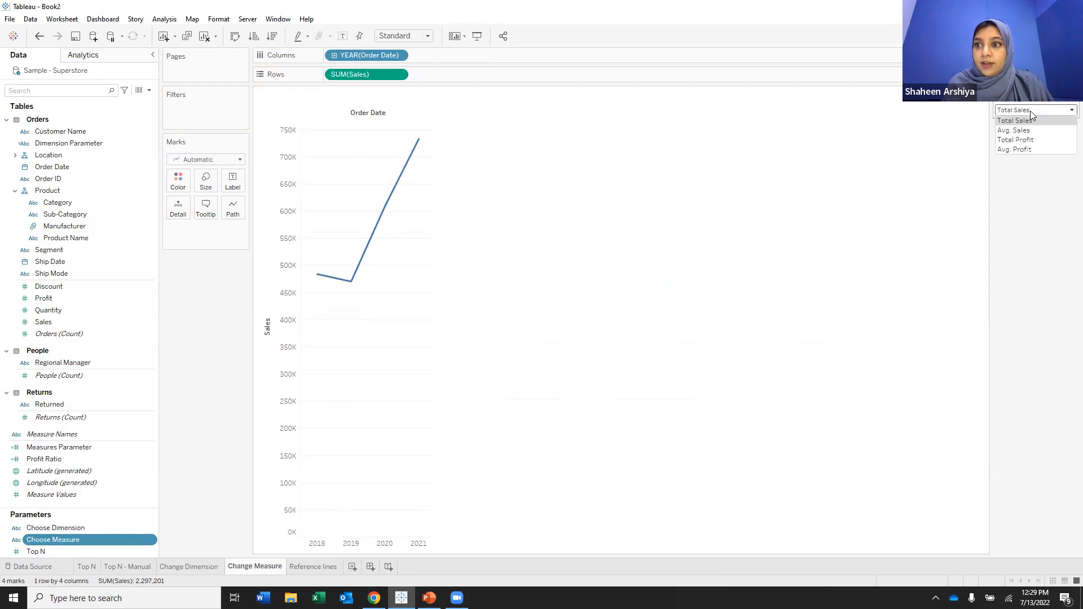
left_click(1029, 124)
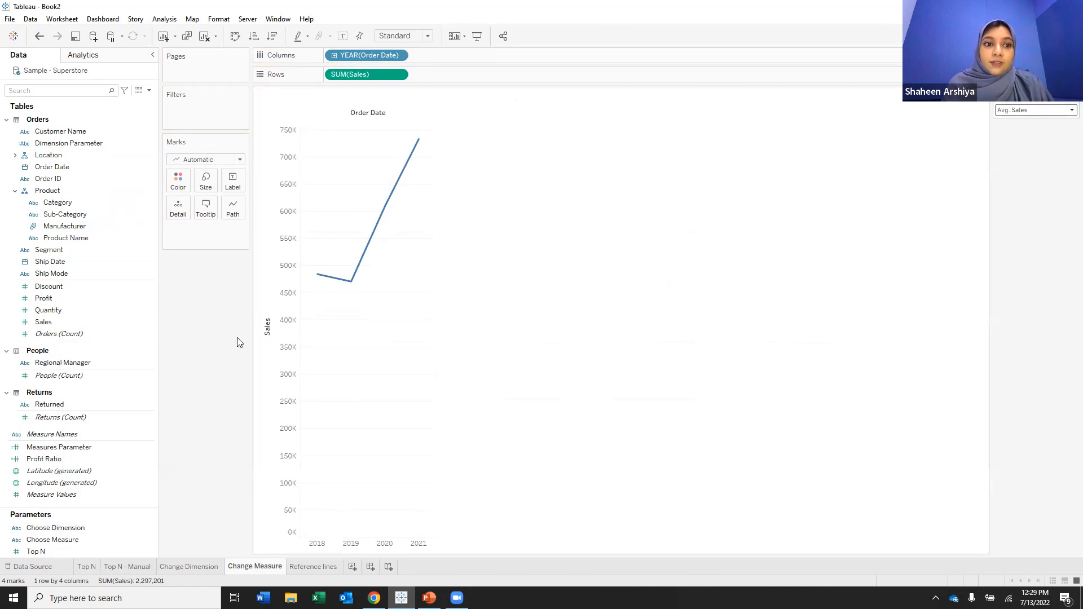
Review the Measures Parameter calculation and replace Sales on Rows with the Measures Parameter field.
right_click(104, 447)
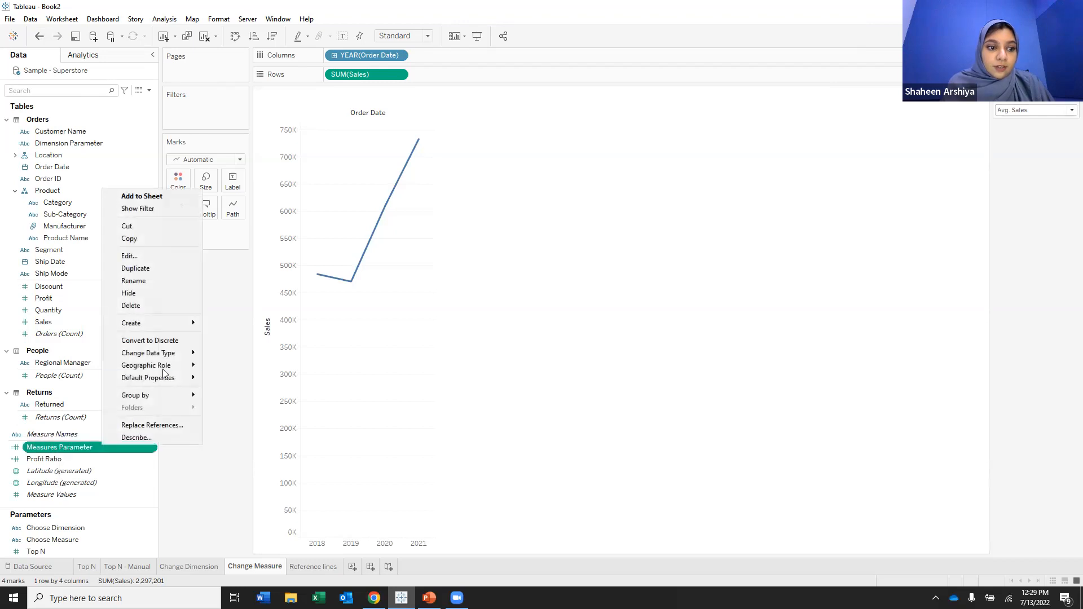
left_click(147, 257)
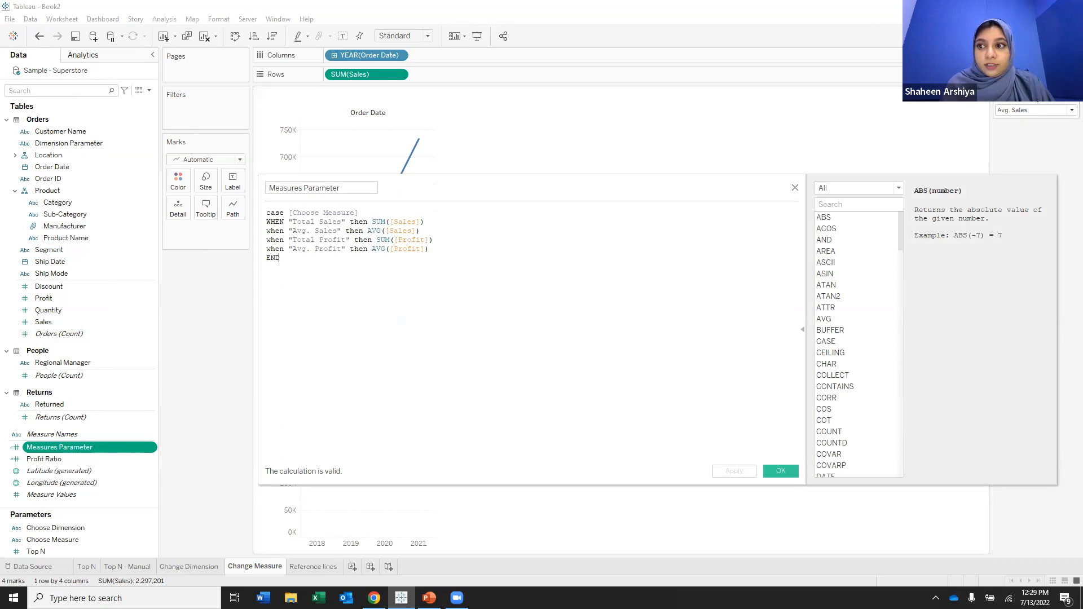
left_click(781, 471)
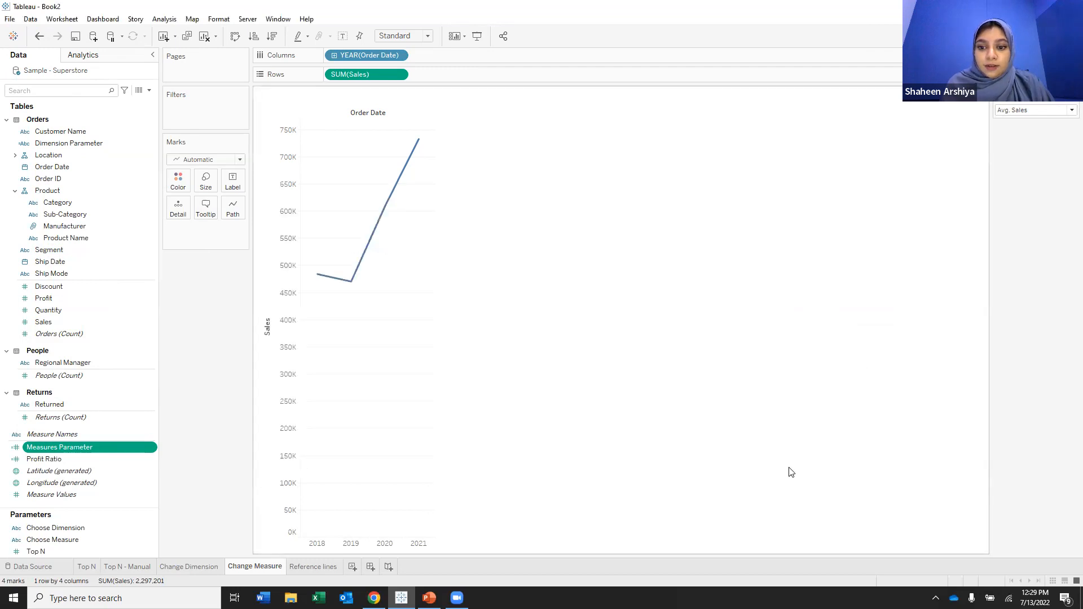
left_click_drag(90, 452, 373, 74)
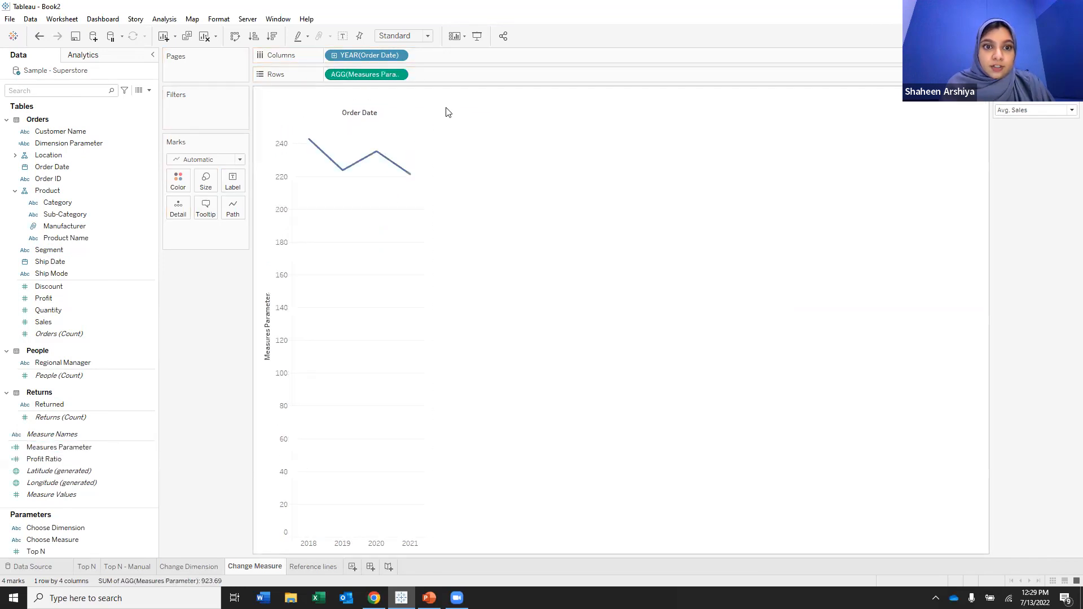
Switch the Choose Measure parameter through Total Sales and Total Profit, ending on Avg. Profit.
left_click(1046, 111)
left_click(1014, 122)
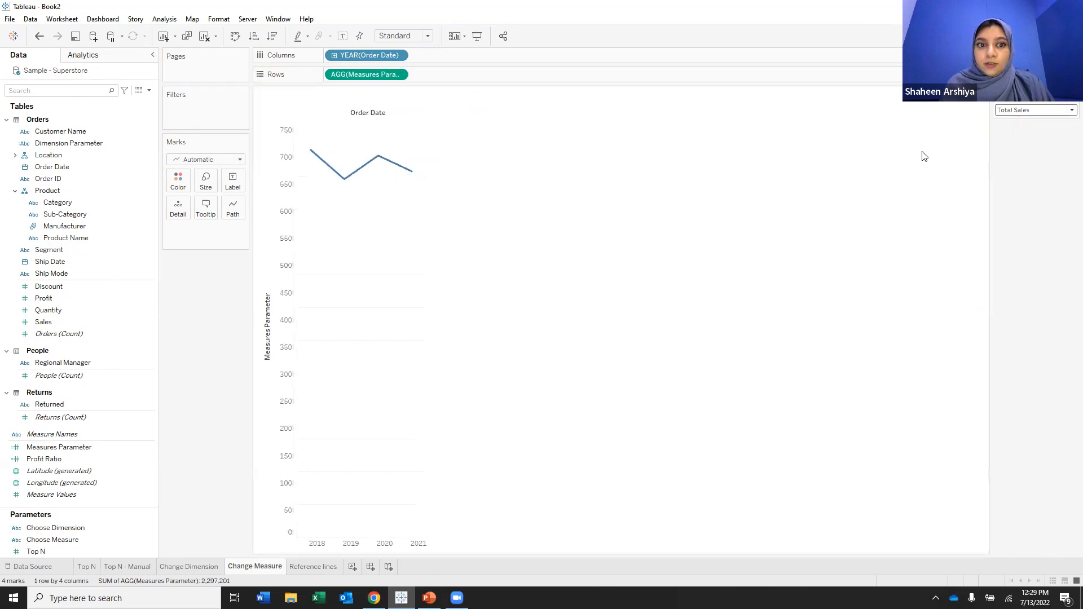
left_click(1054, 111)
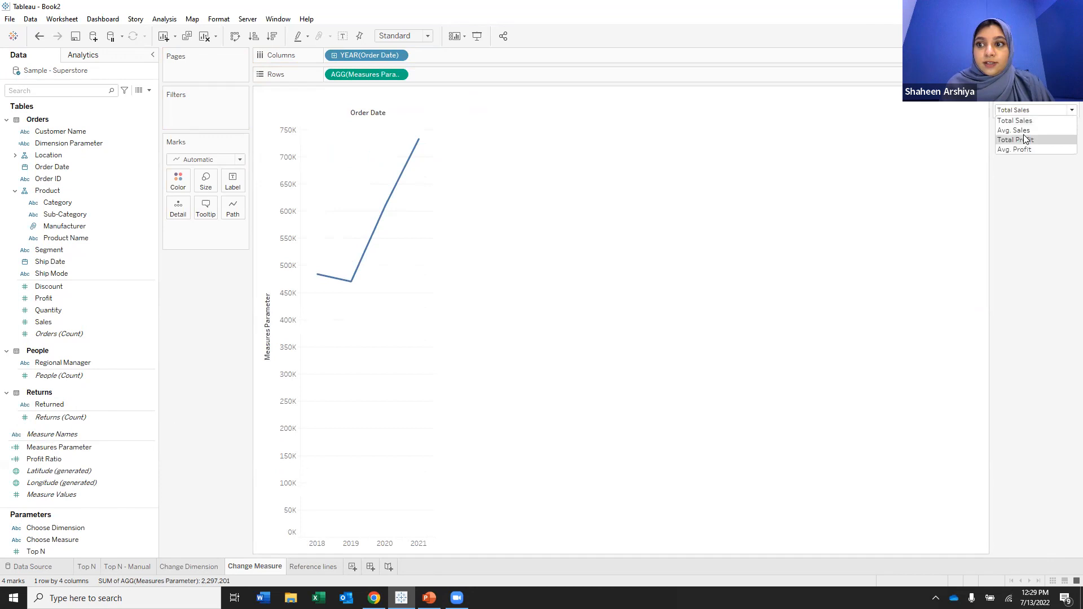
left_click(1025, 140)
left_click(1014, 111)
left_click(1014, 147)
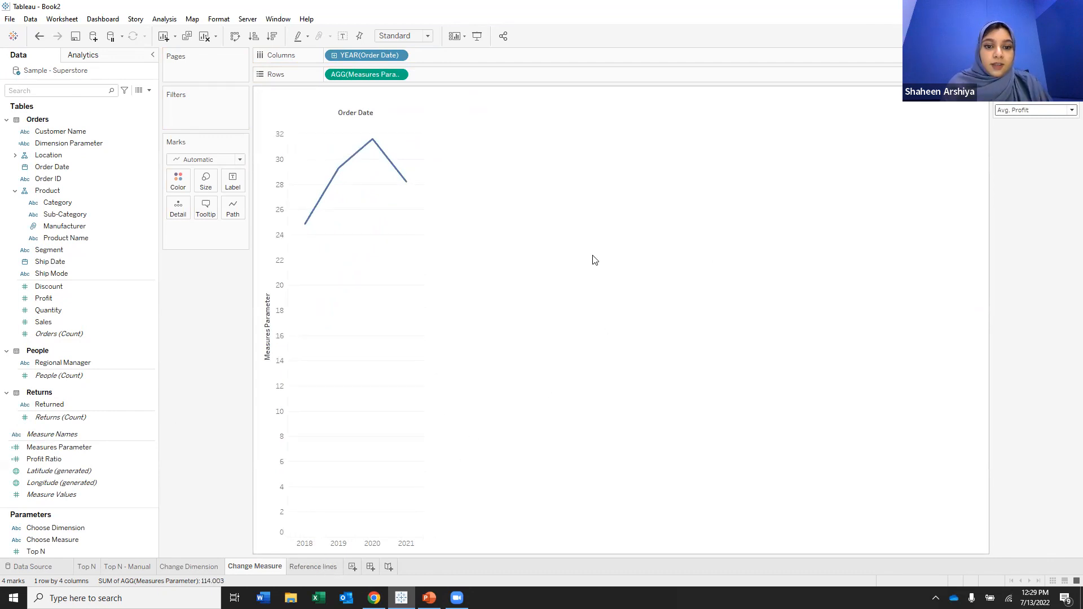
On the Reference lines sheet, create a parameter named Start Date with the Date data type and all values allowed.
left_click(323, 566)
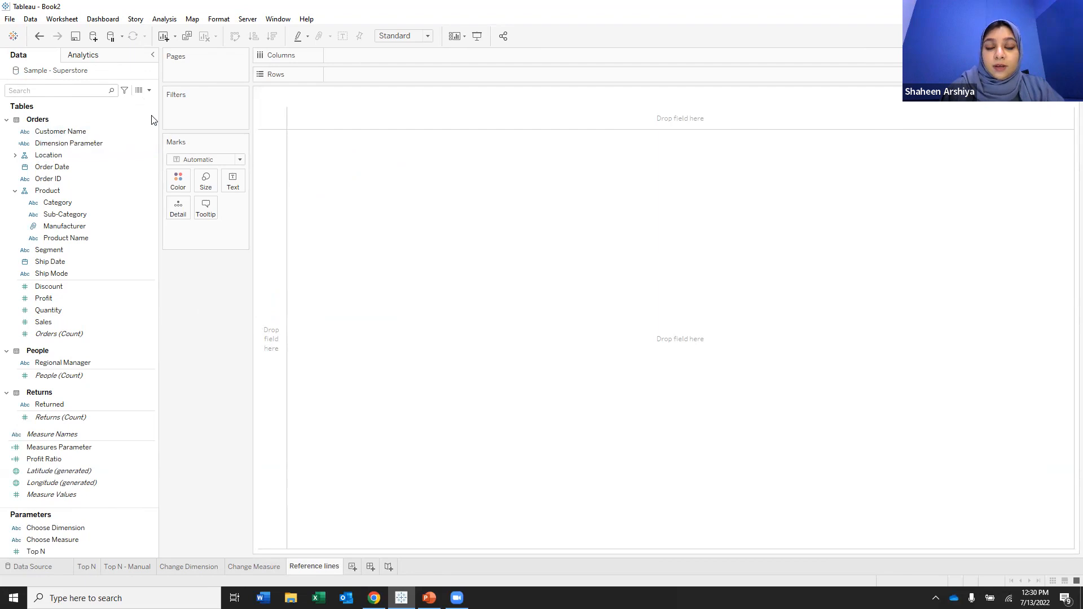
left_click(150, 90)
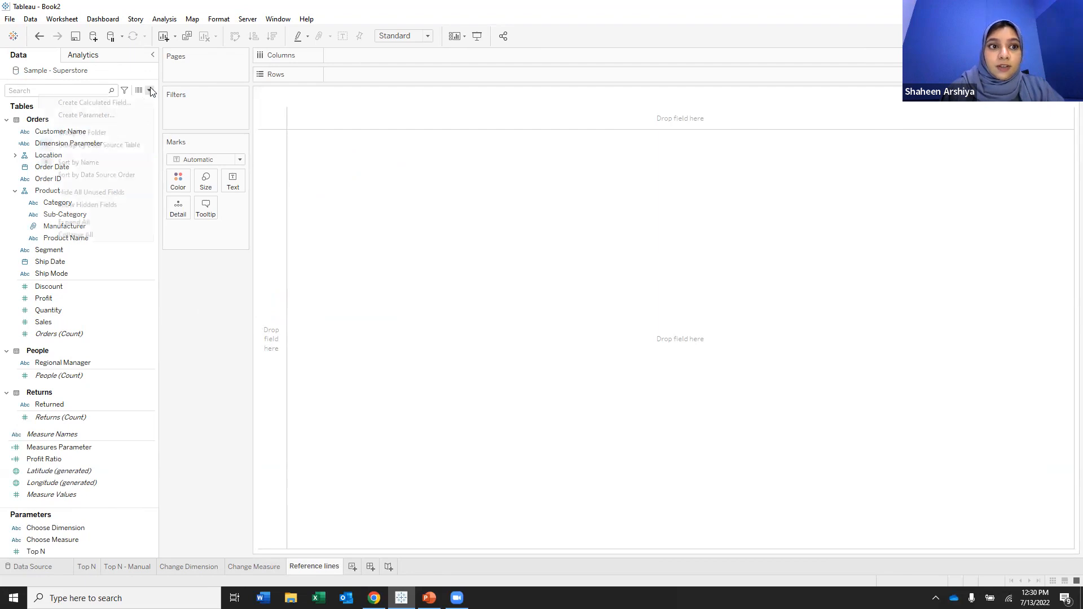
left_click(112, 118)
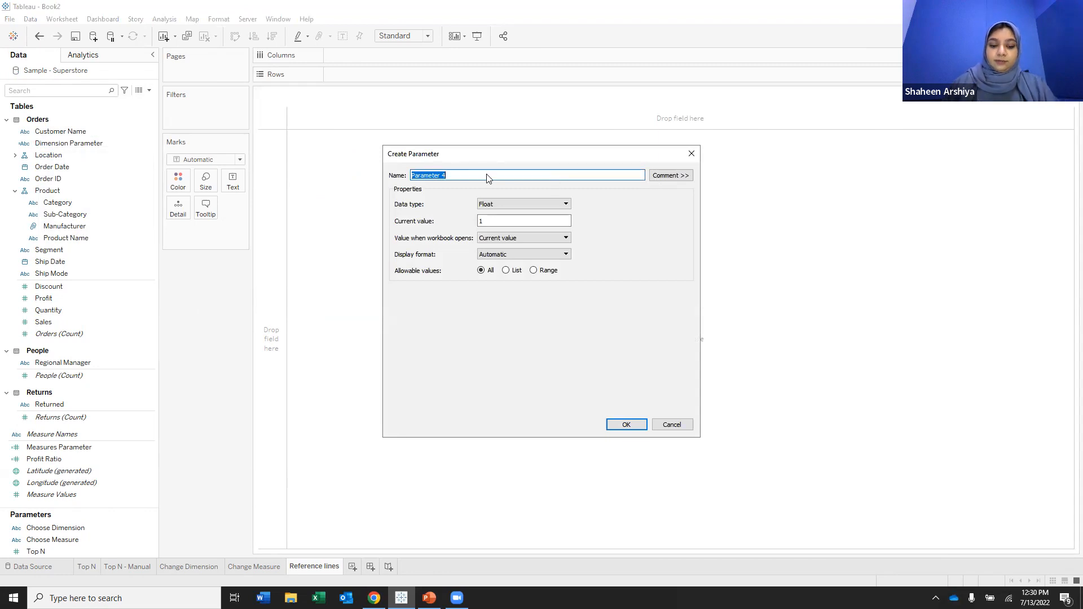
type("Start D")
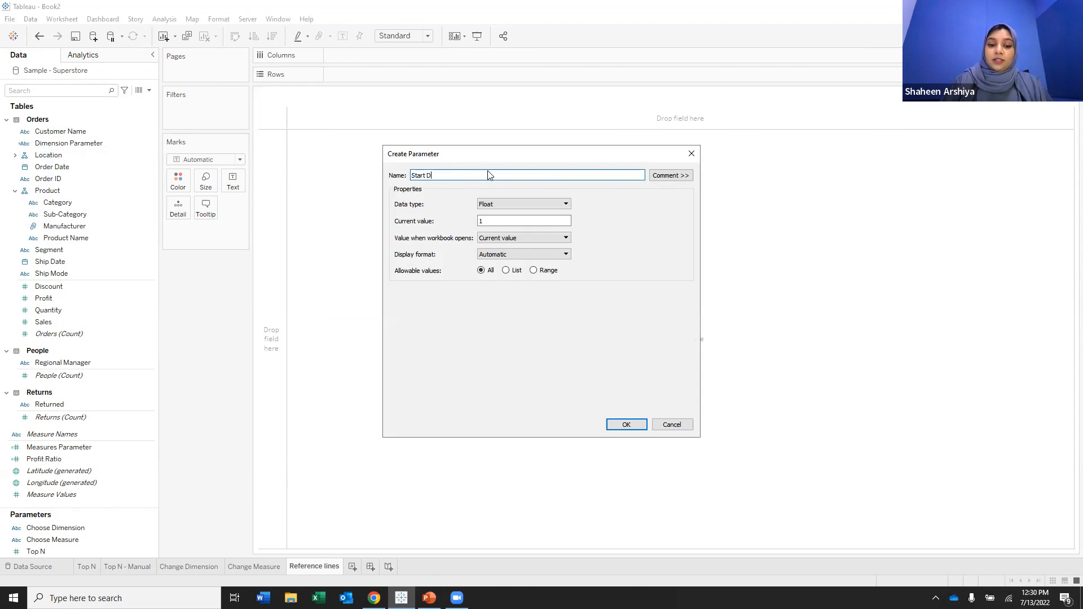
left_click(504, 204)
left_click(505, 243)
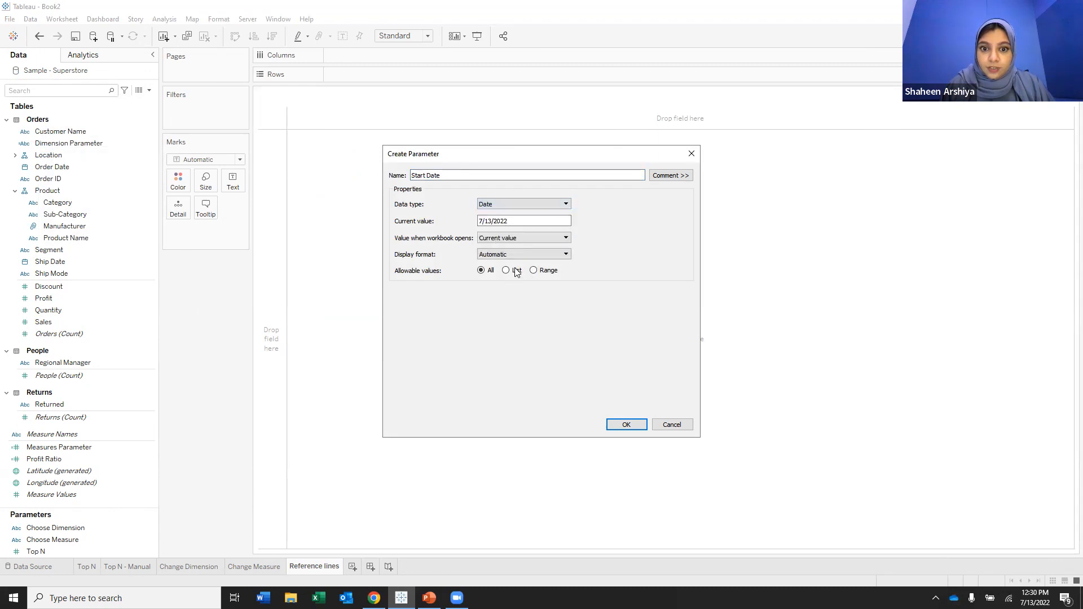
left_click(506, 271)
left_click(481, 270)
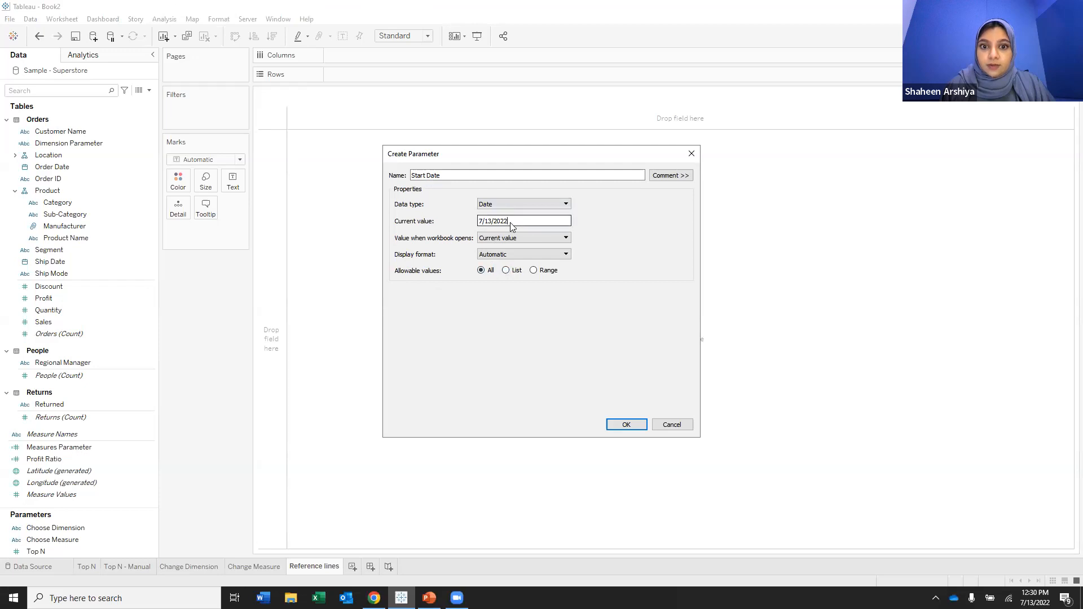
left_click(633, 427)
Duplicate the Start Date parameter and show the copy's parameter control on the sheet.
right_click(109, 539)
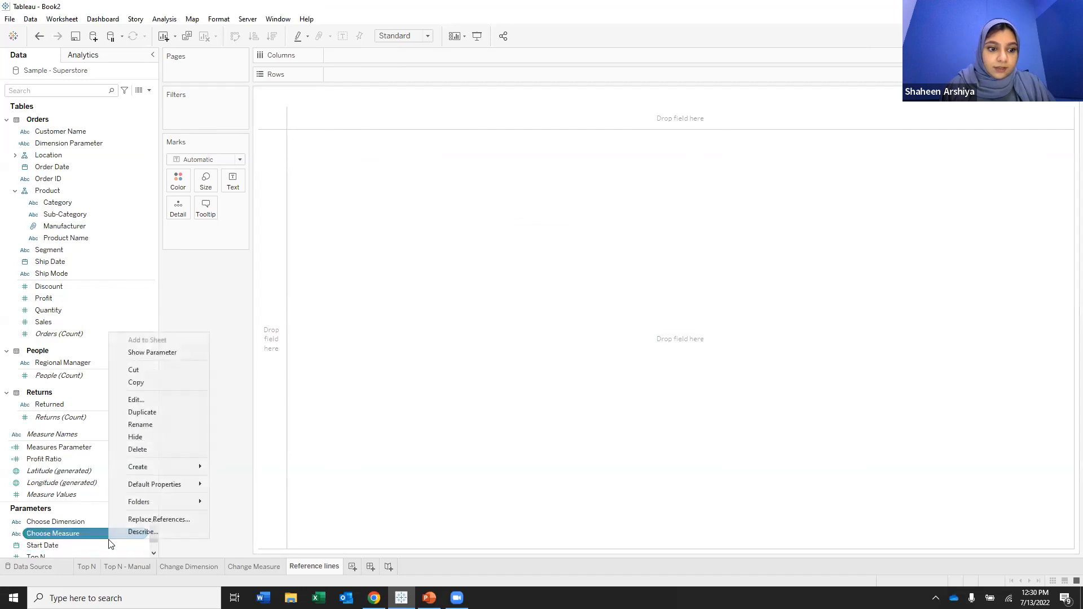
right_click(42, 541)
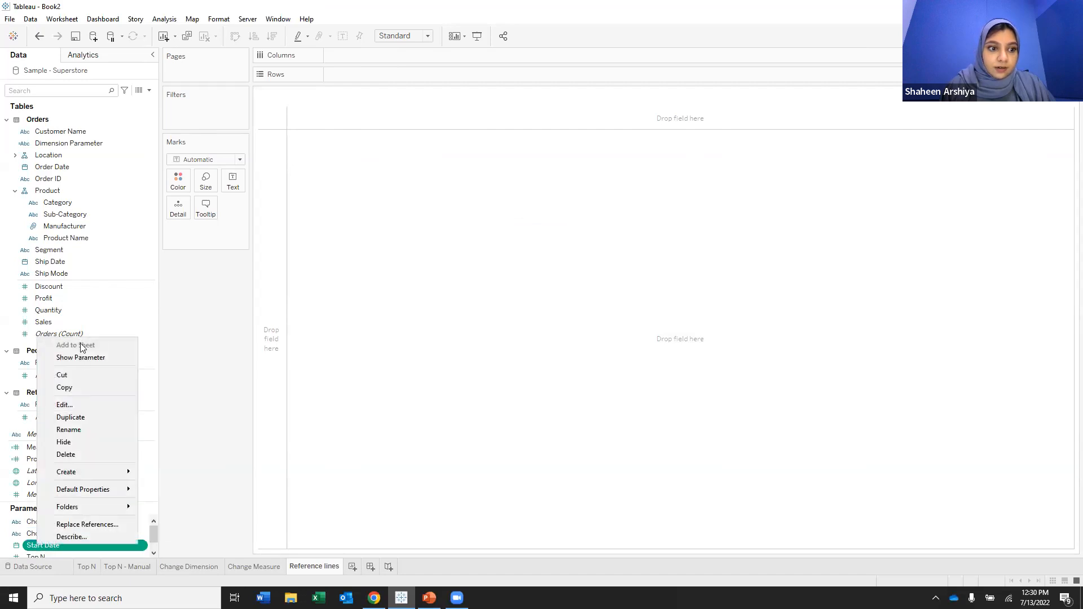
left_click(76, 418)
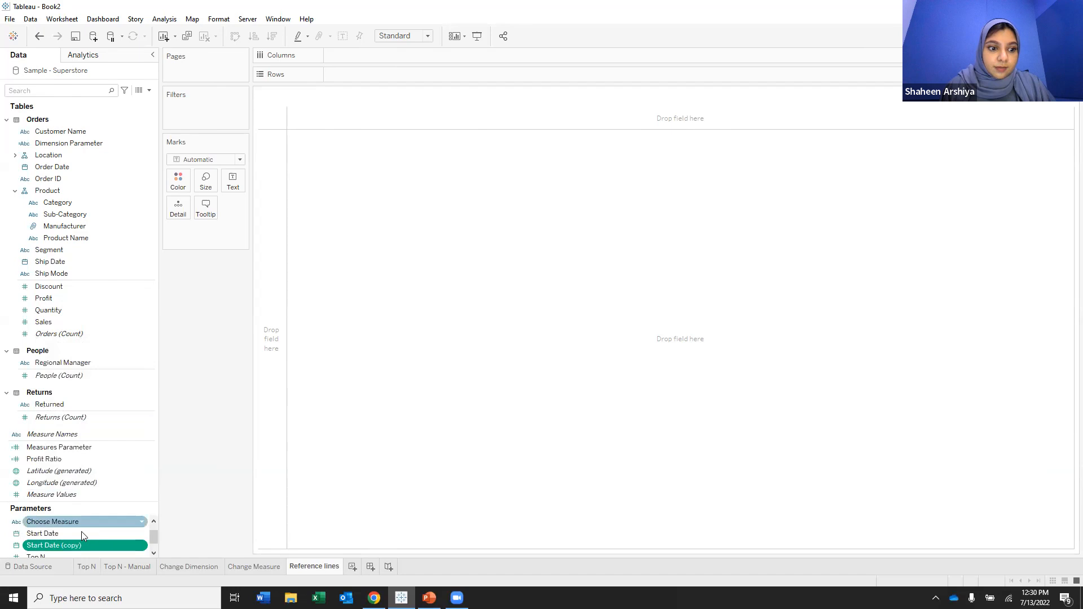
right_click(70, 543)
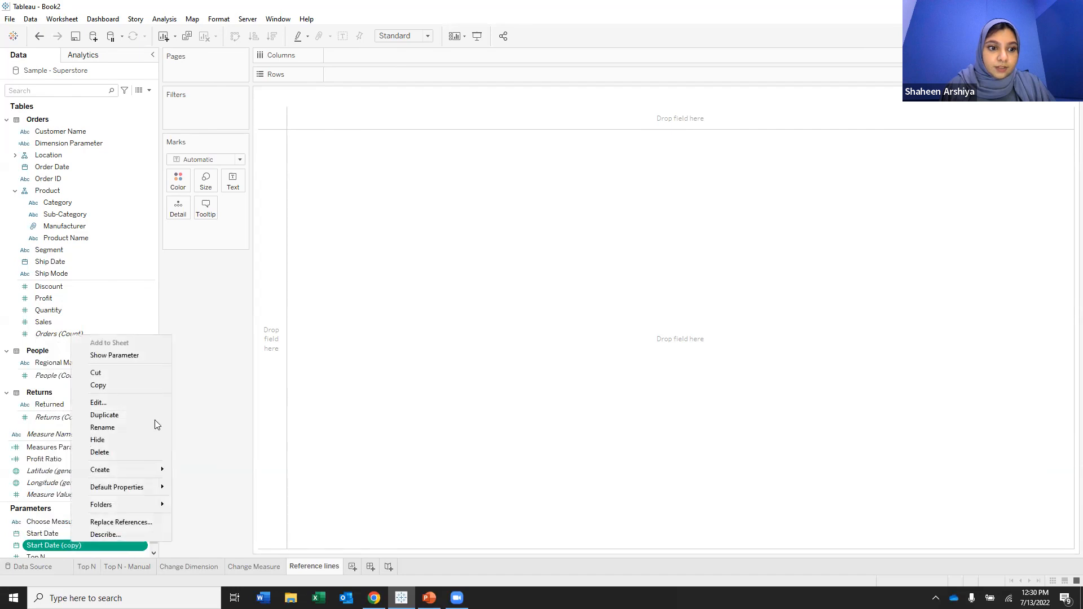
left_click(120, 355)
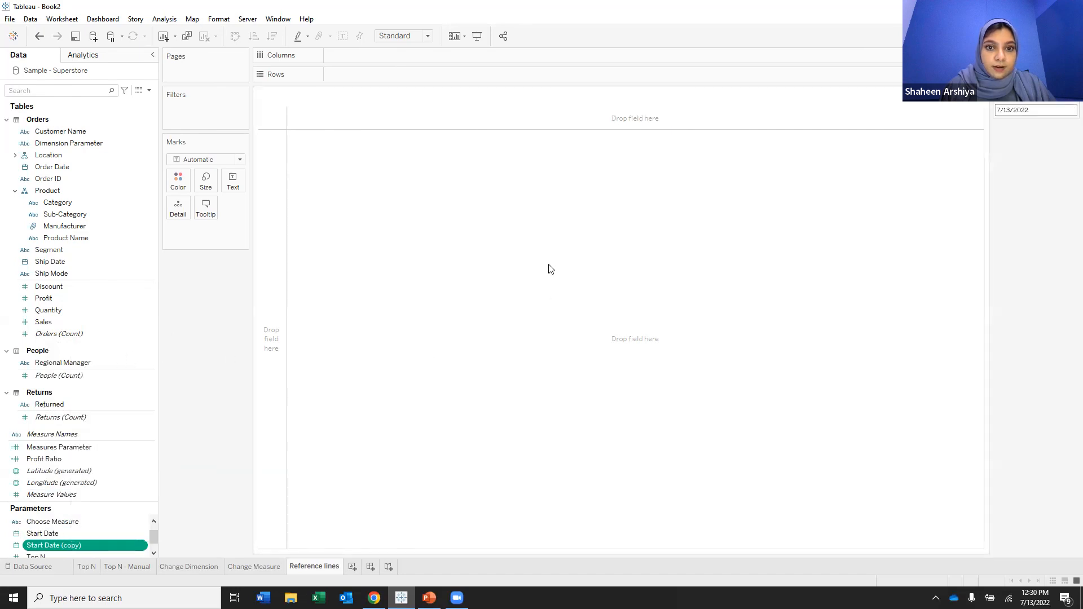
Edit the duplicated Start Date parameter and rename it End Date.
right_click(106, 540)
left_click(143, 402)
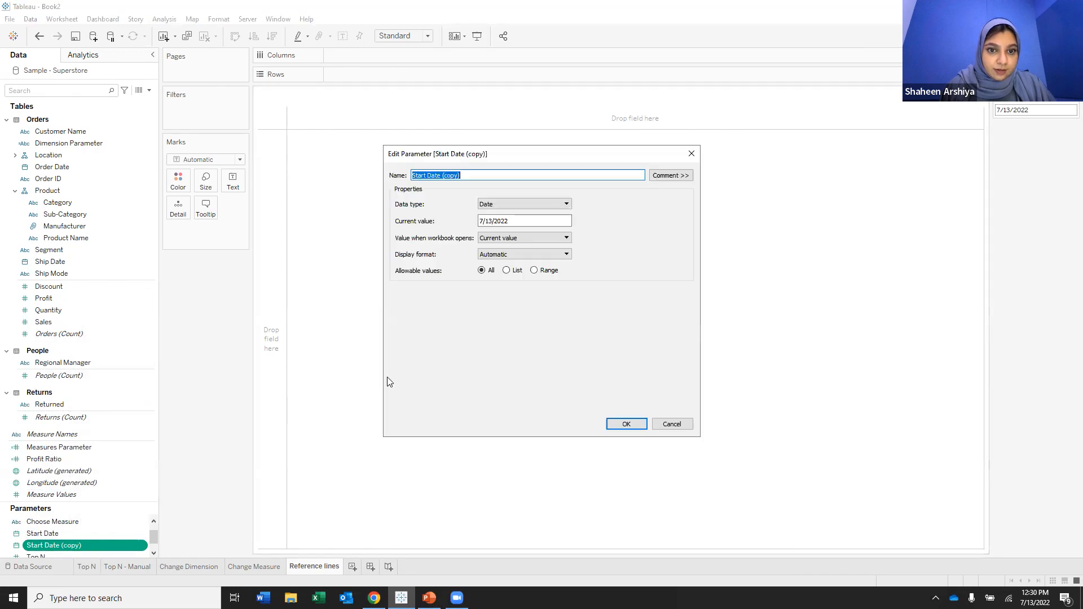
type("End ")
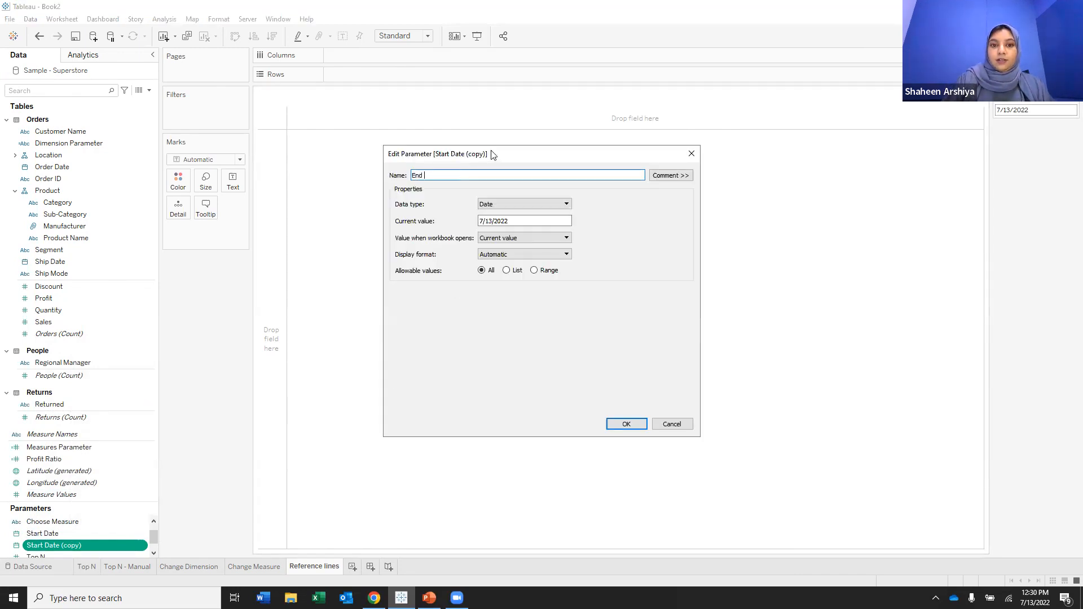
type("Date")
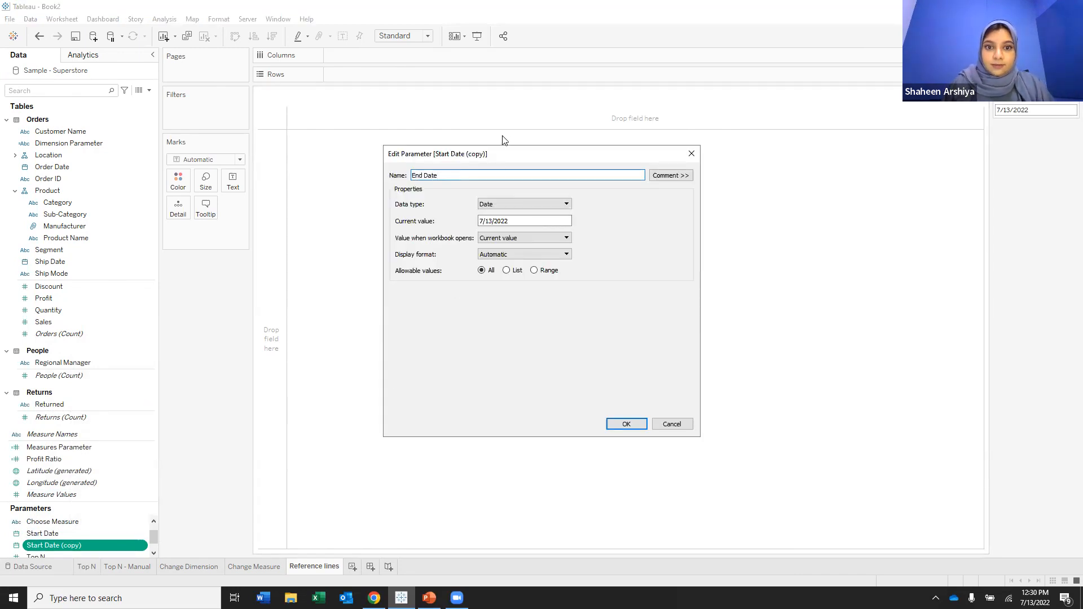
left_click(621, 422)
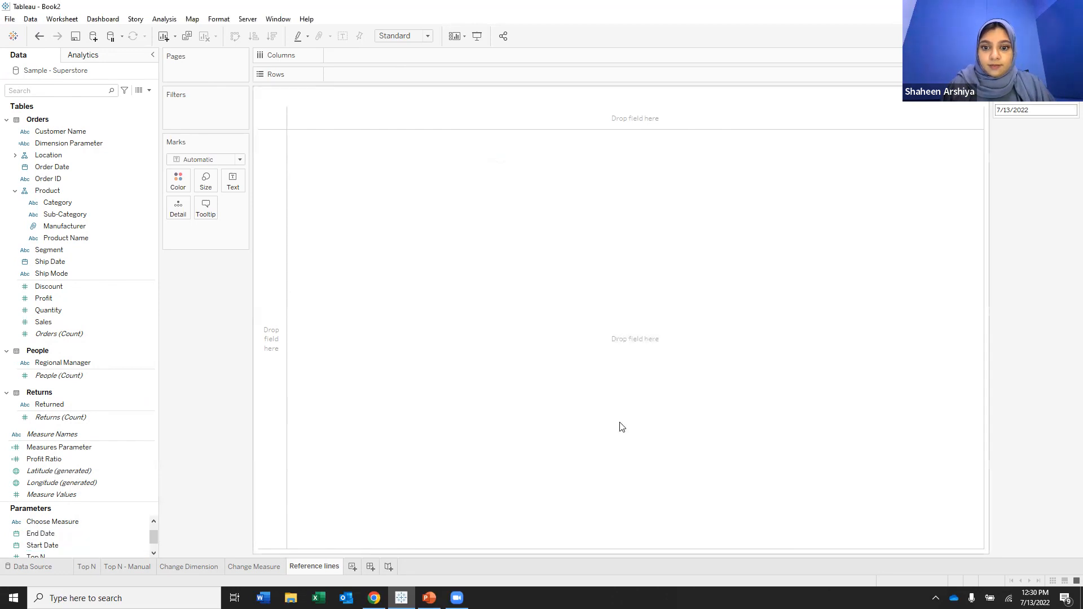
Show the Start Date parameter control alongside the End Date control.
right_click(55, 532)
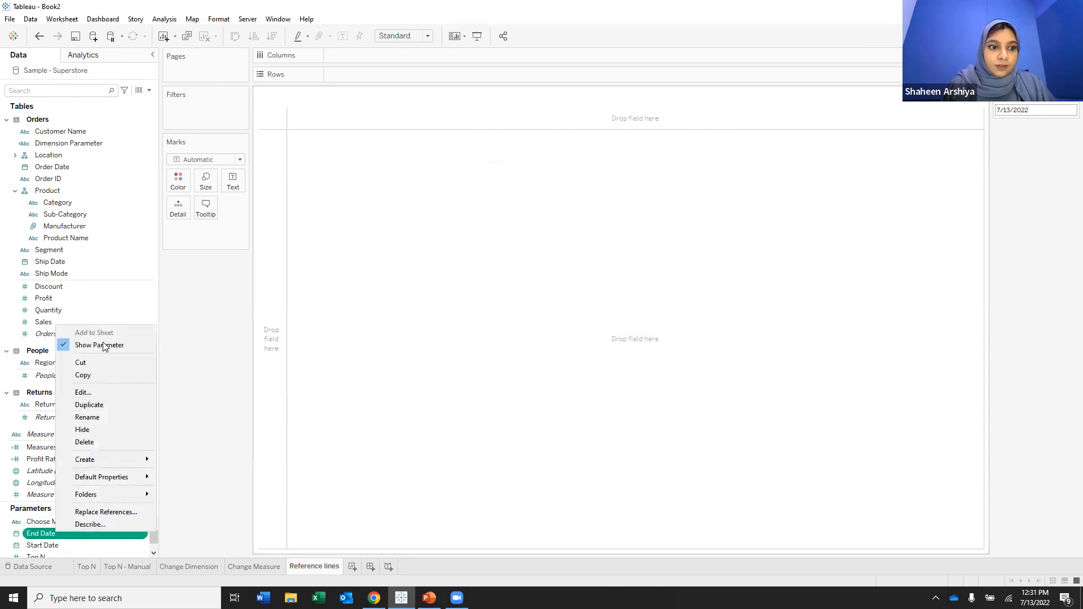
right_click(44, 543)
right_click(44, 545)
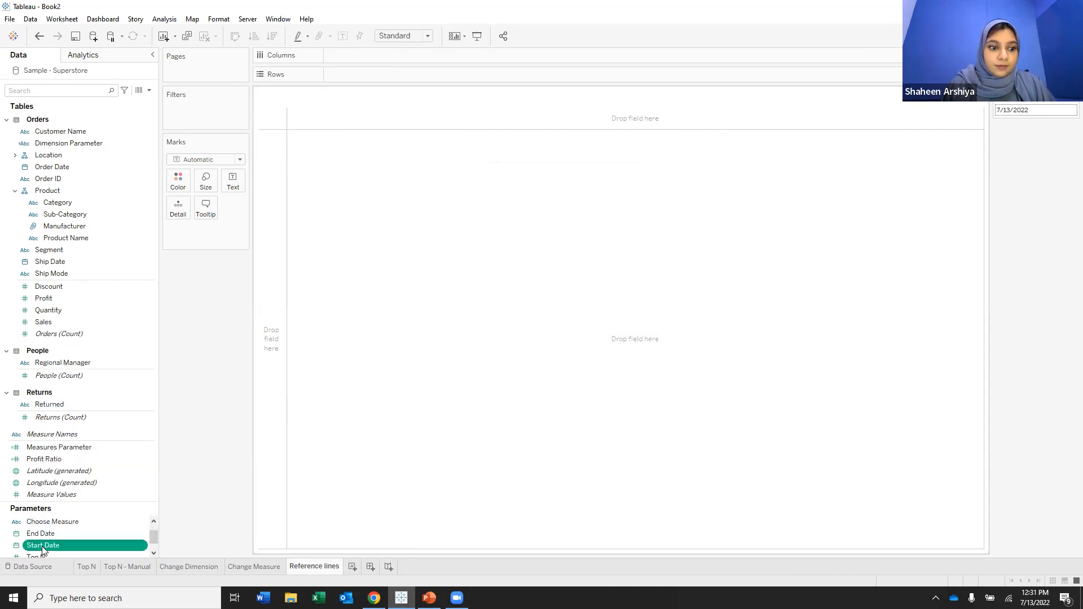
left_click(104, 362)
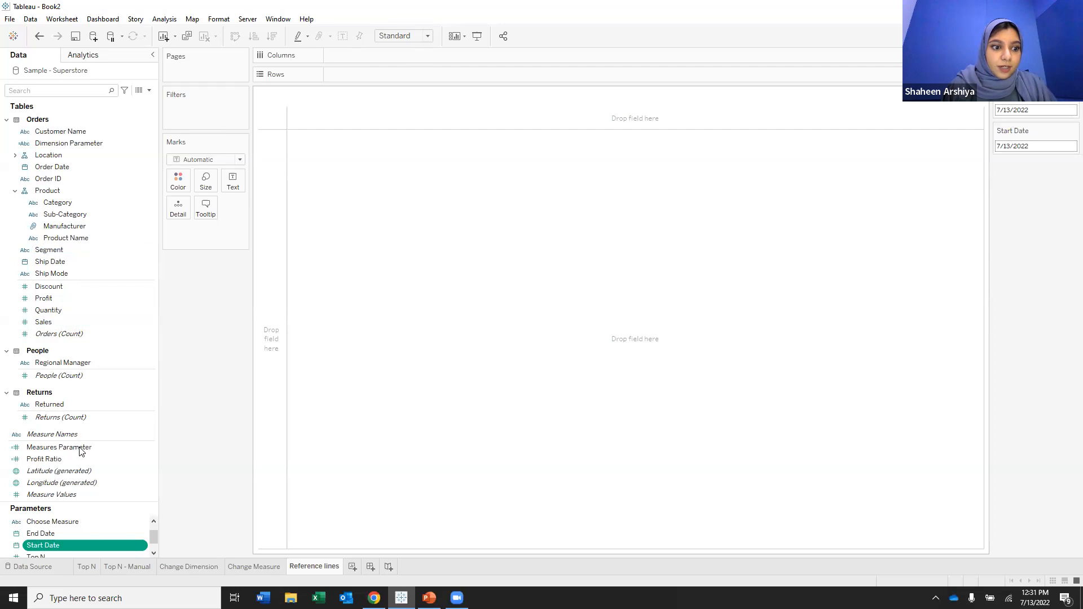
Build a line chart of Sales by year on the Reference lines sheet, with Order Date on Columns and Sales on Rows.
left_click_drag(68, 169, 398, 55)
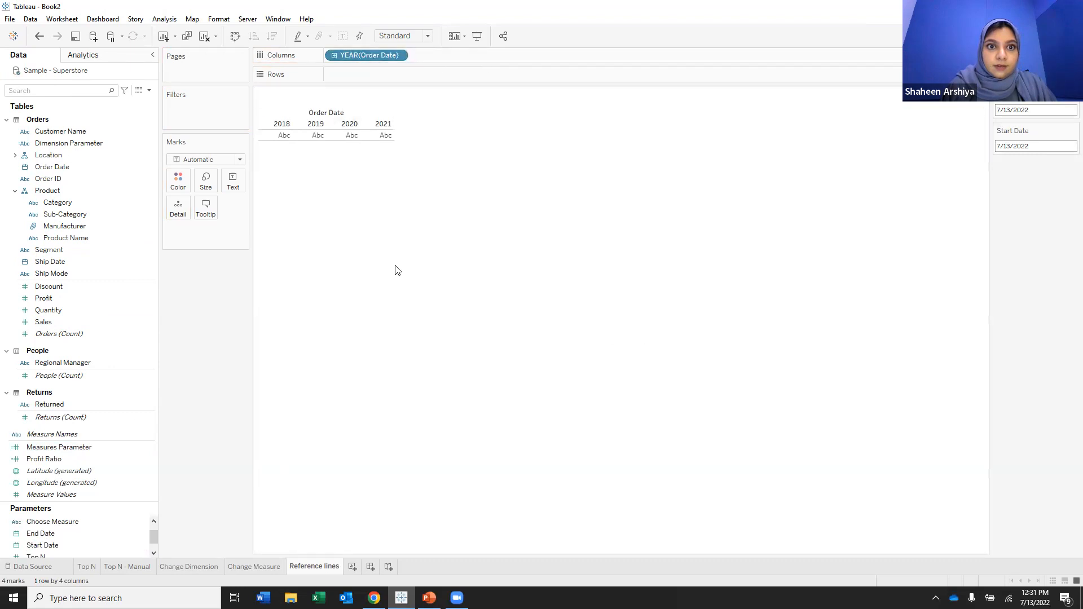
left_click_drag(45, 322, 381, 75)
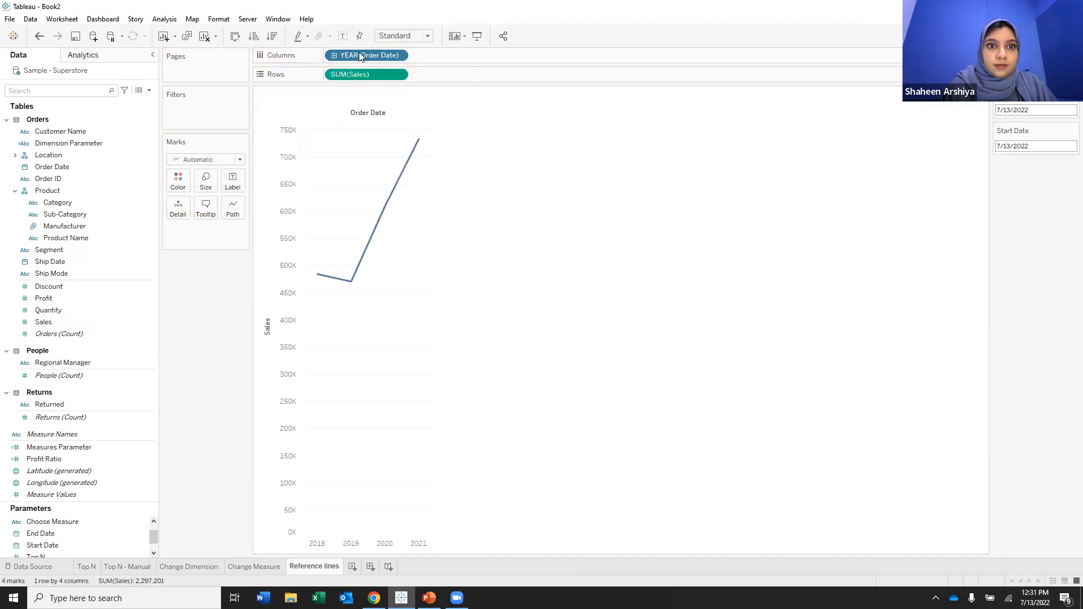
Try drilling the Order Date hierarchy on Columns down to quarter and month, and undo both expansions.
left_click(335, 55)
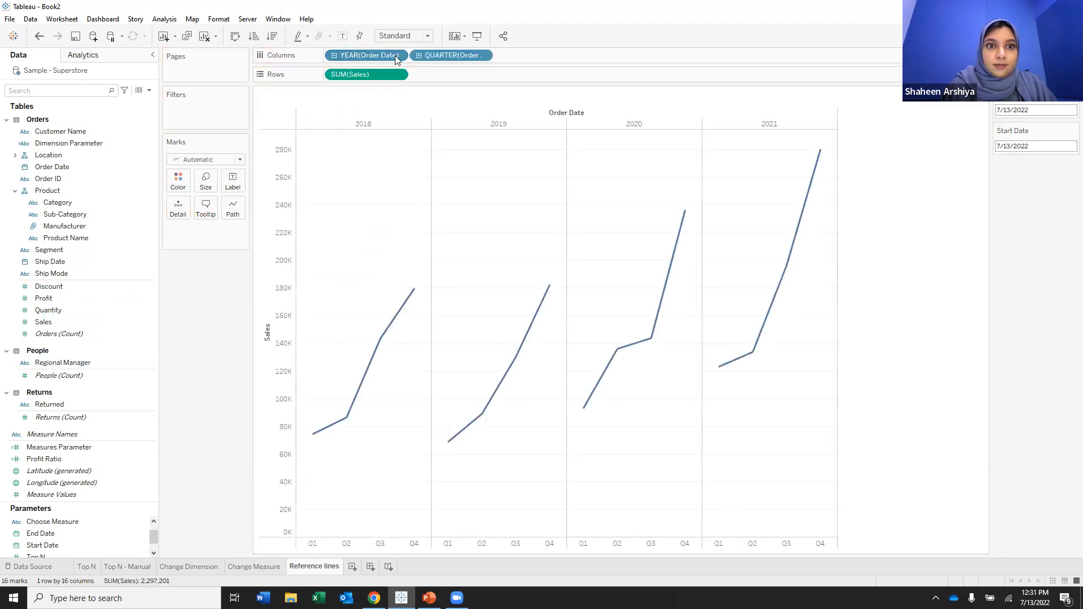
left_click(418, 55)
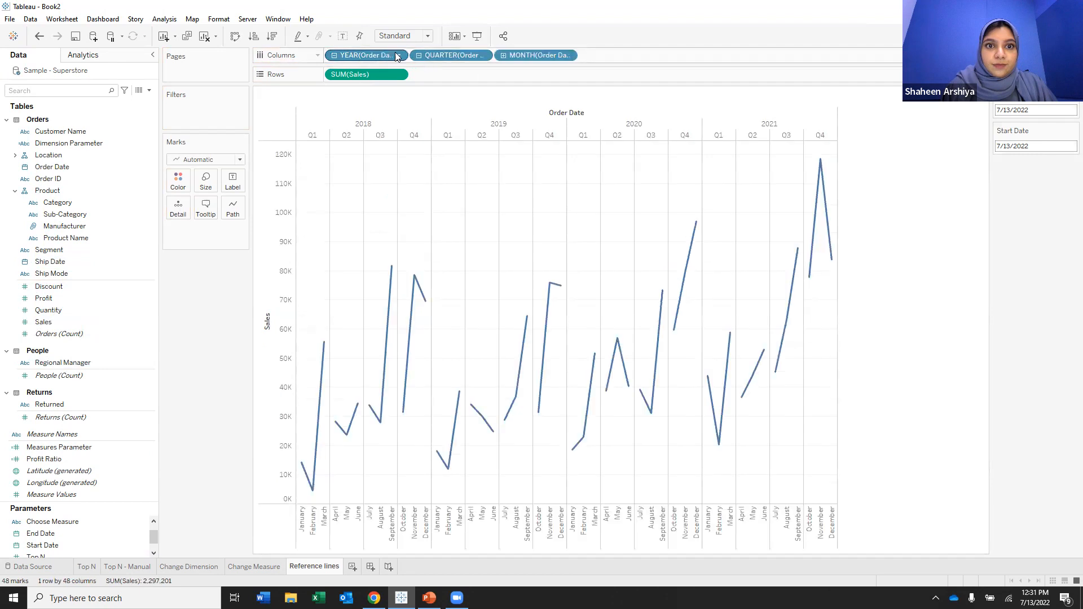
left_click(39, 37)
left_click(38, 37)
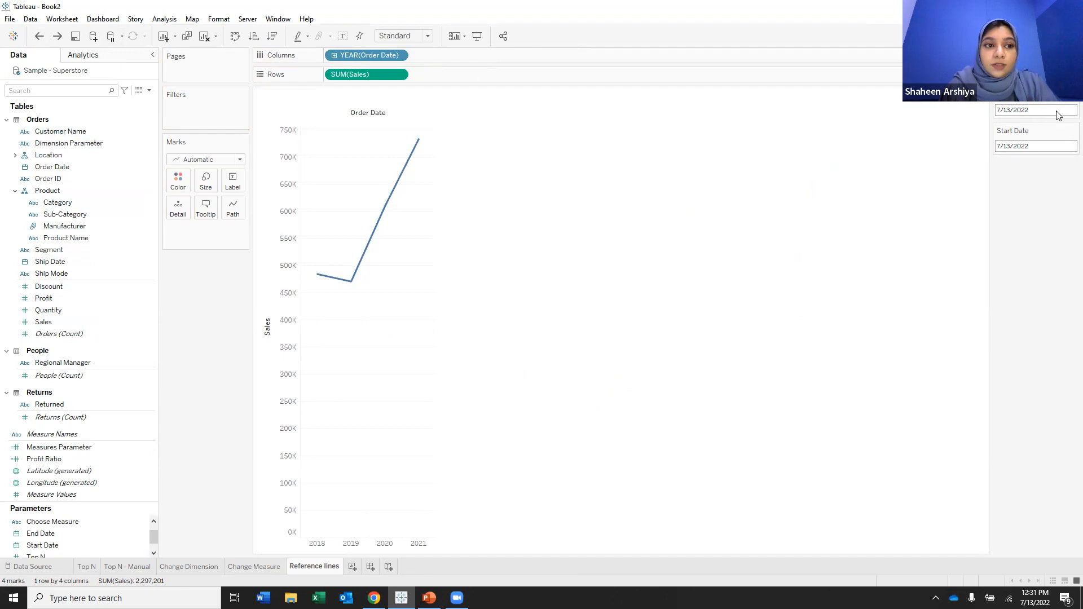
Try adding a reference band across the entire table of the Sales line chart, and undo it.
left_click(150, 93)
left_click(150, 93)
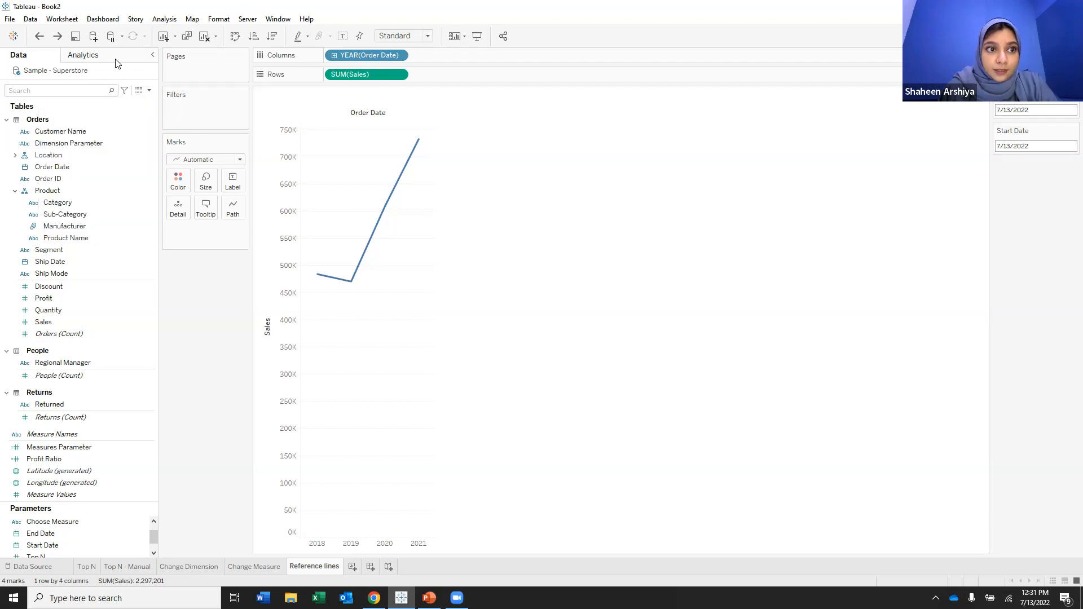
left_click(119, 57)
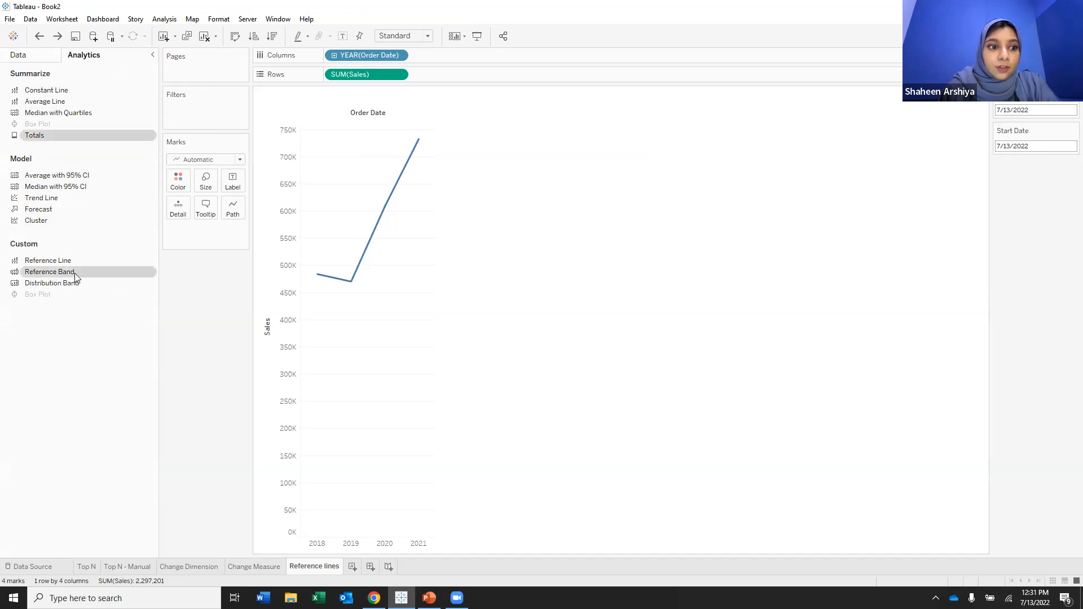
left_click_drag(75, 273, 207, 249)
left_click_drag(350, 162, 365, 136)
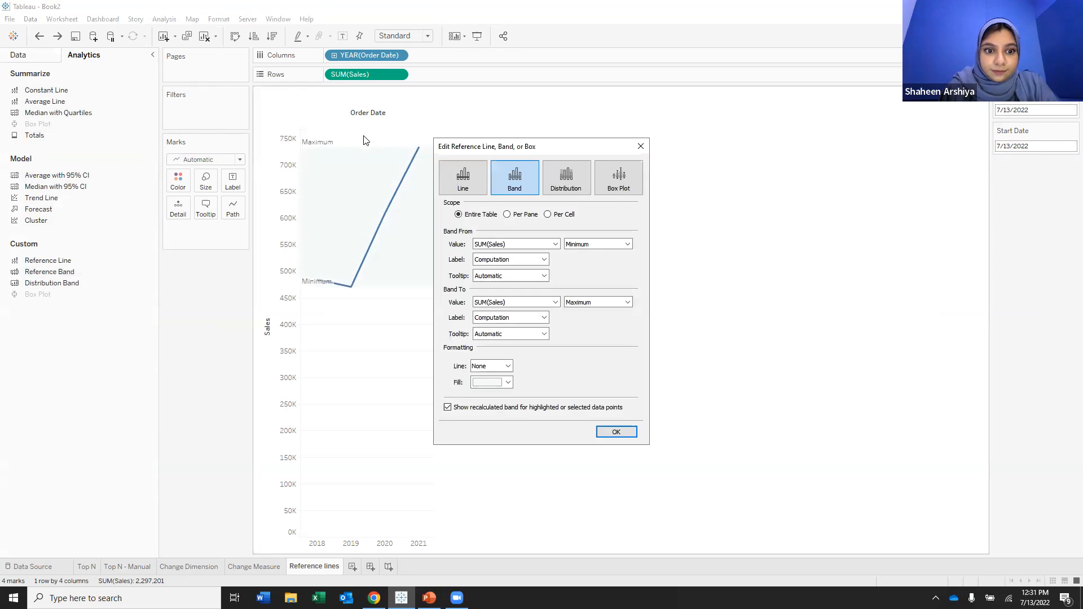
left_click(641, 146)
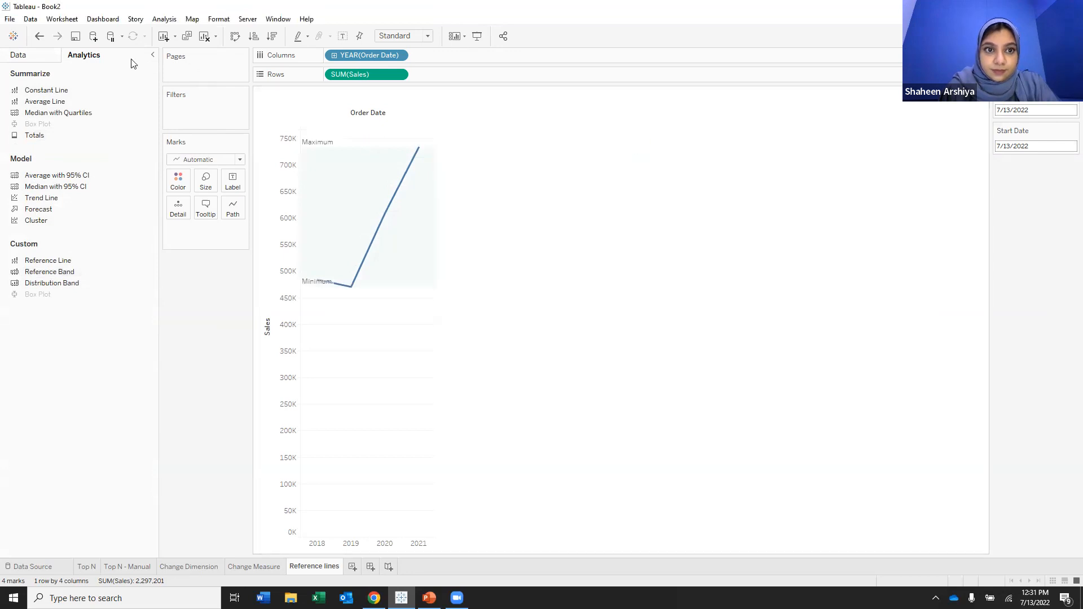
left_click(39, 36)
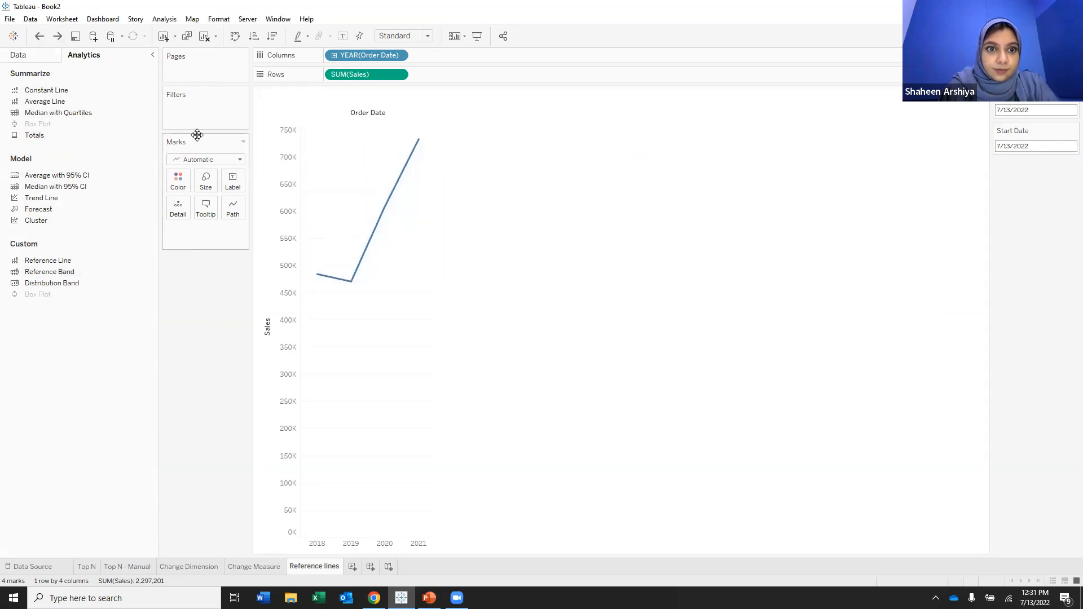
Try the table-wide reference band again, check which values its lower bound offers, and undo the band.
left_click(35, 59)
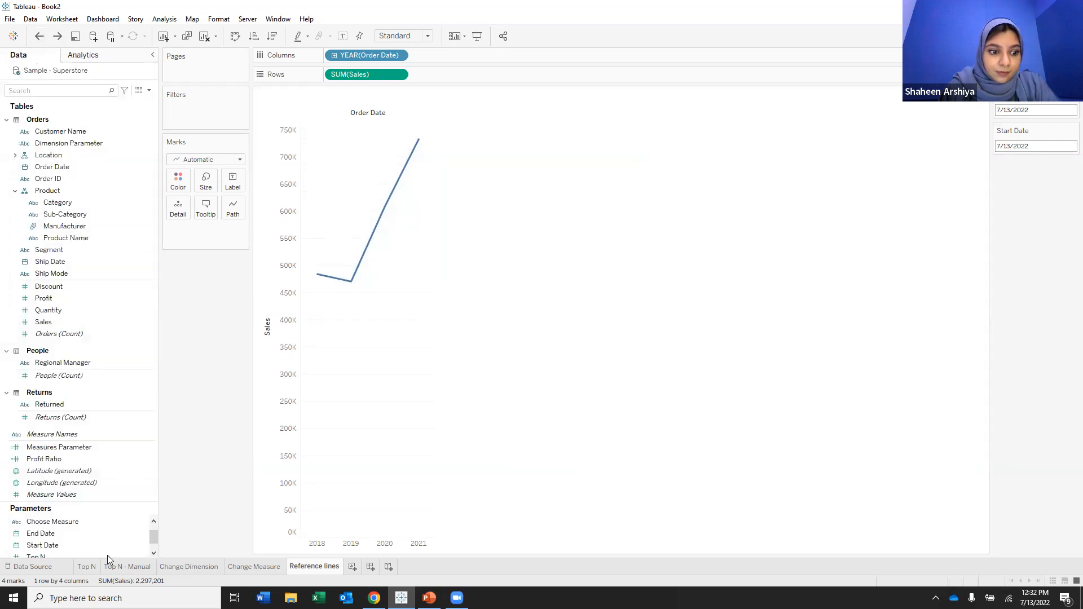
left_click(104, 535)
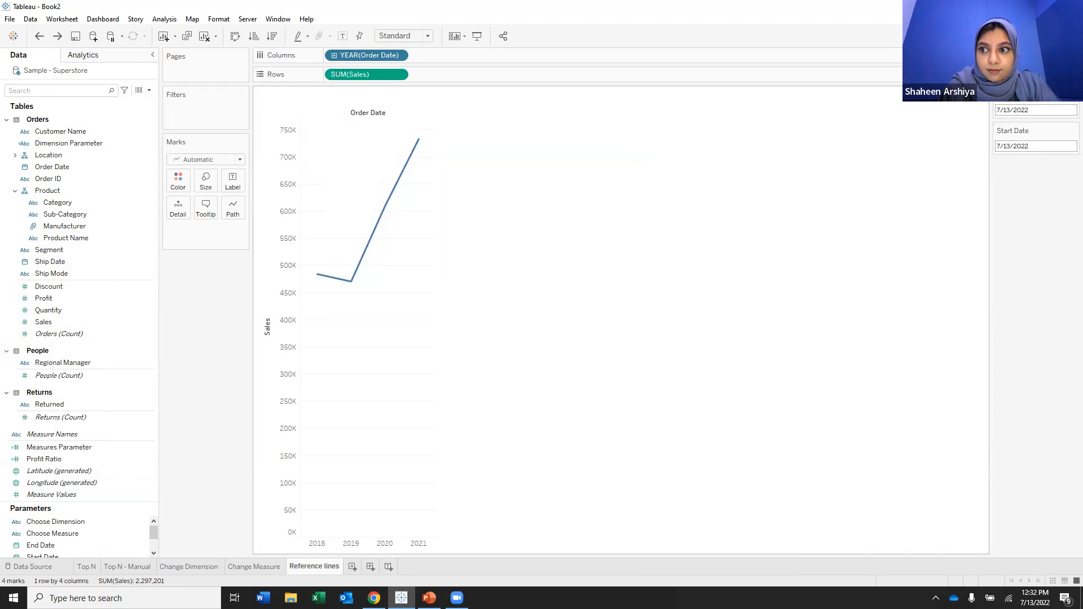
left_click(150, 90)
left_click(85, 57)
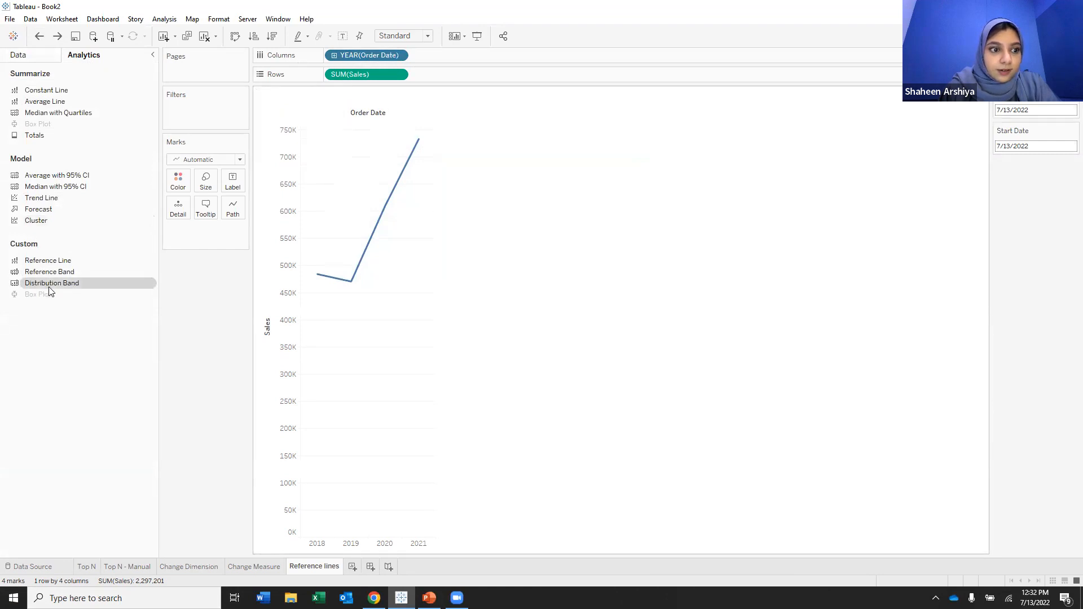
left_click_drag(62, 276, 344, 167)
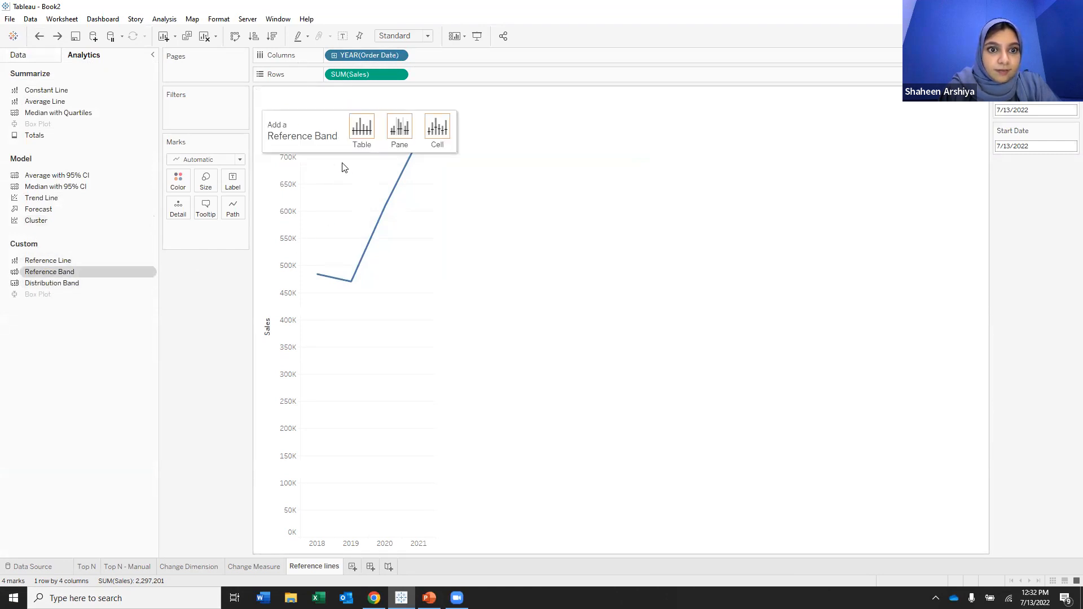
left_click_drag(65, 332, 64, 328)
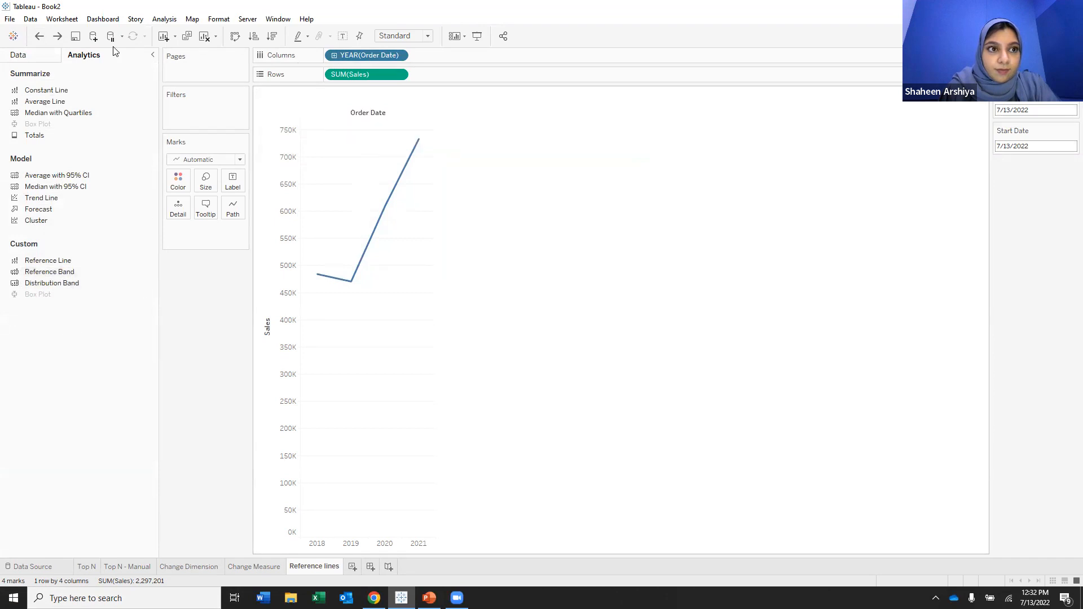
left_click_drag(50, 272, 362, 131)
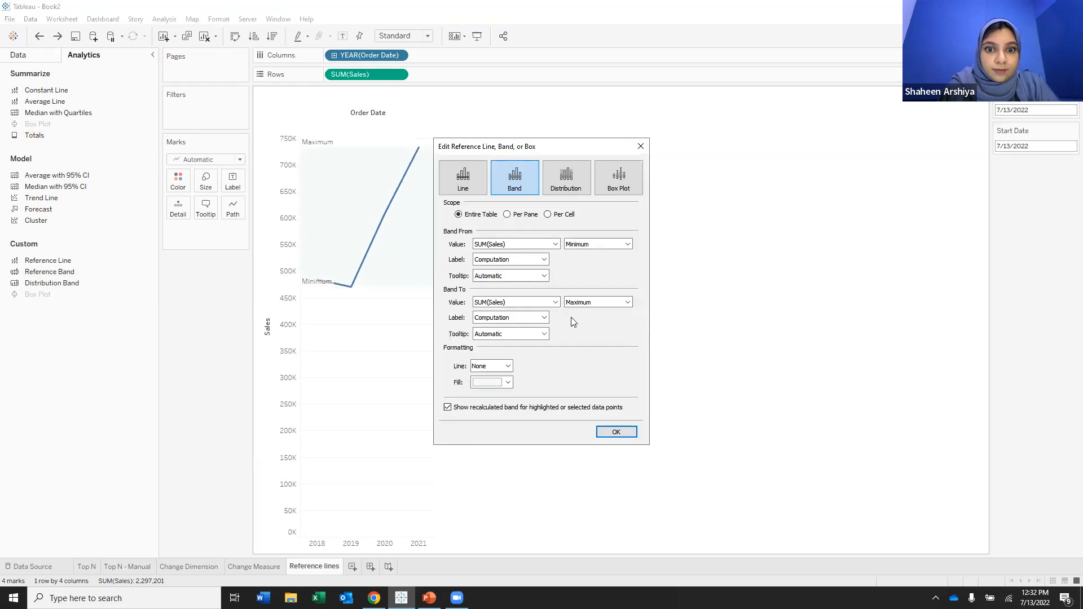
left_click(538, 244)
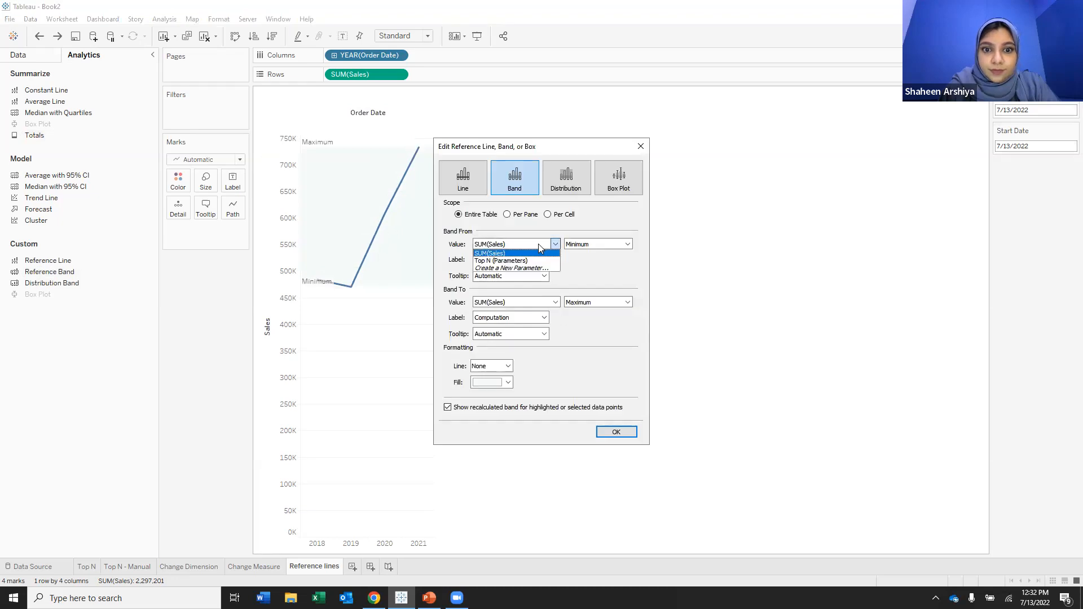
left_click(642, 146)
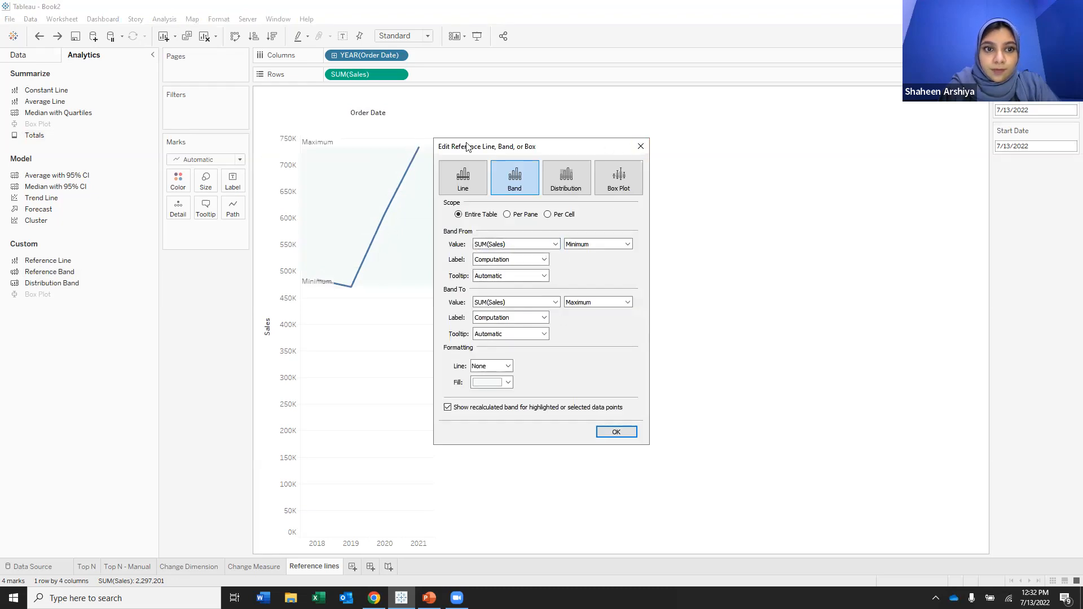
left_click(641, 146)
left_click(39, 35)
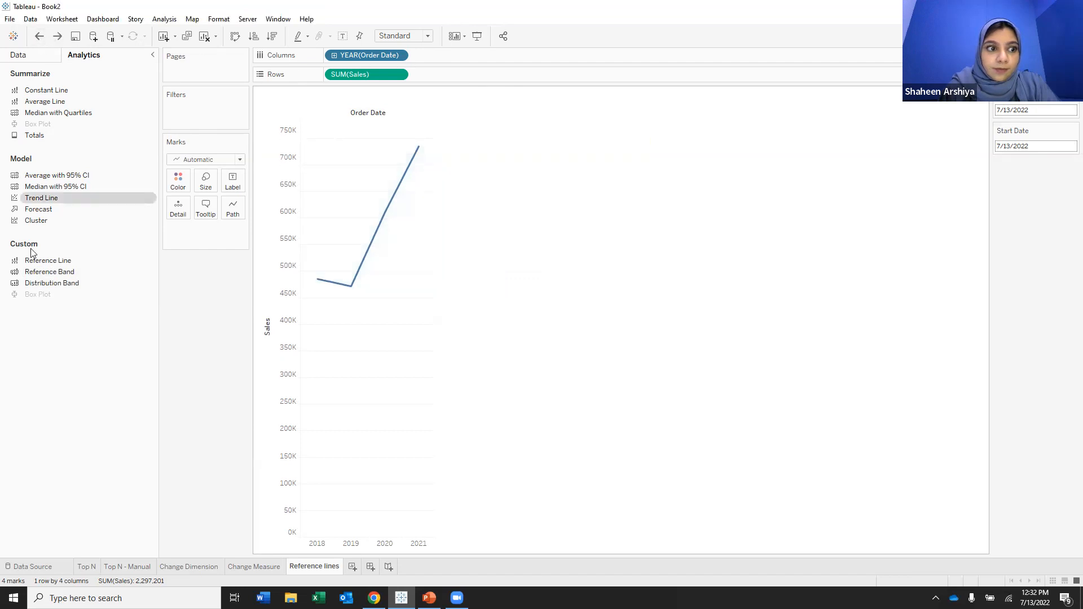
left_click_drag(56, 275, 278, 235)
left_click_drag(386, 165, 54, 294)
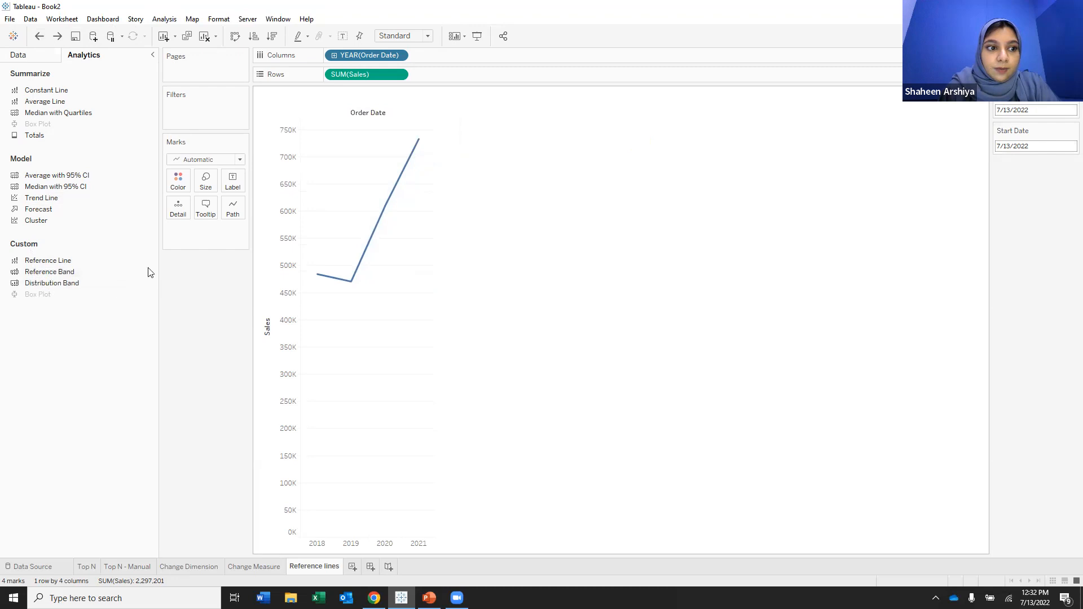
left_click(21, 55)
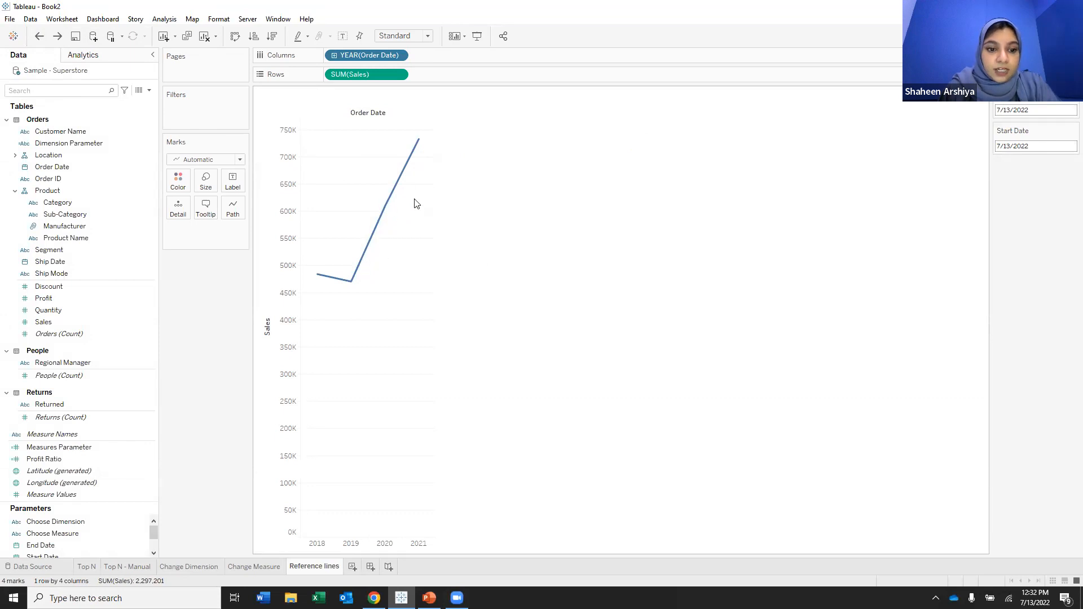
left_click(95, 55)
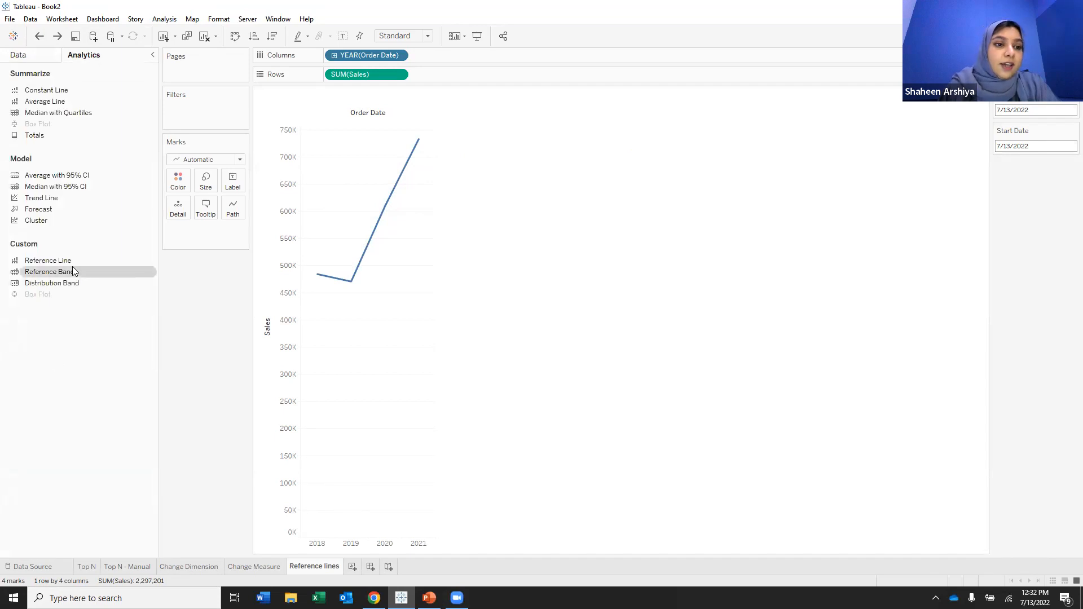
left_click_drag(72, 262, 245, 223)
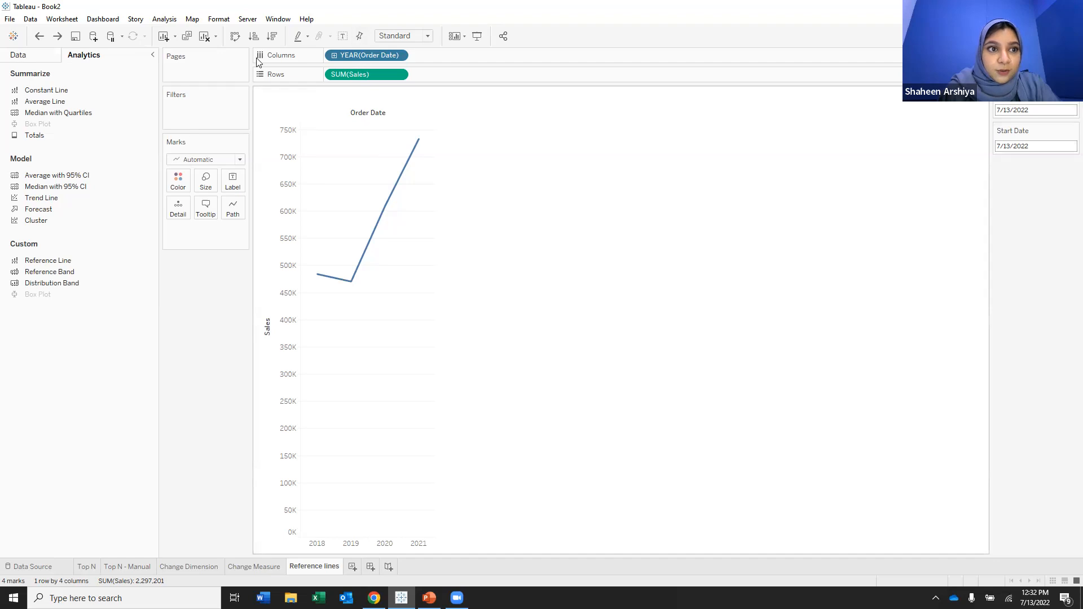
left_click(40, 56)
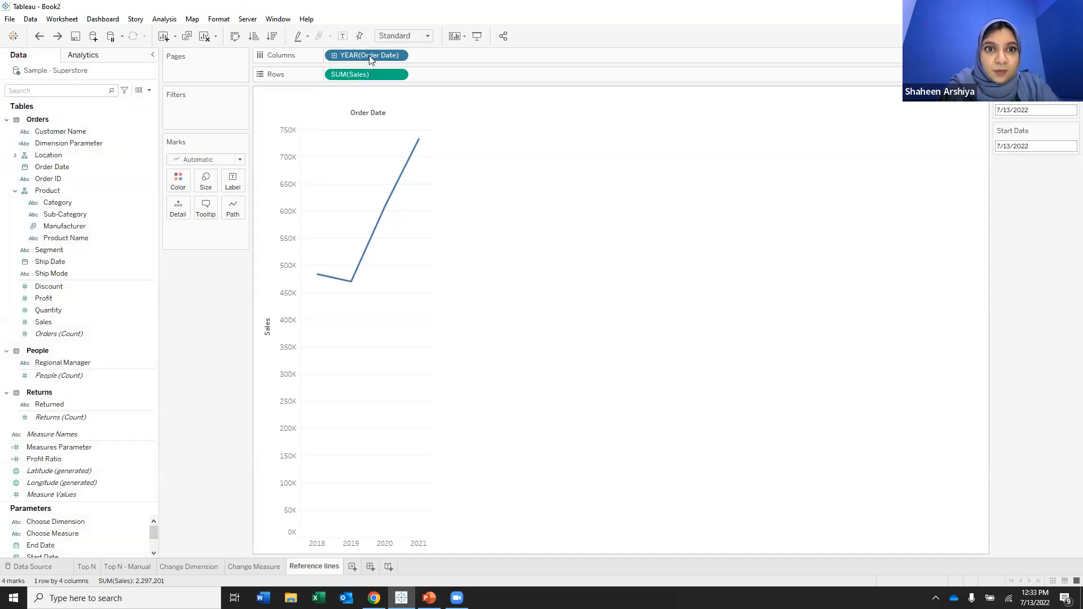
scroll(113, 539, "down", 2)
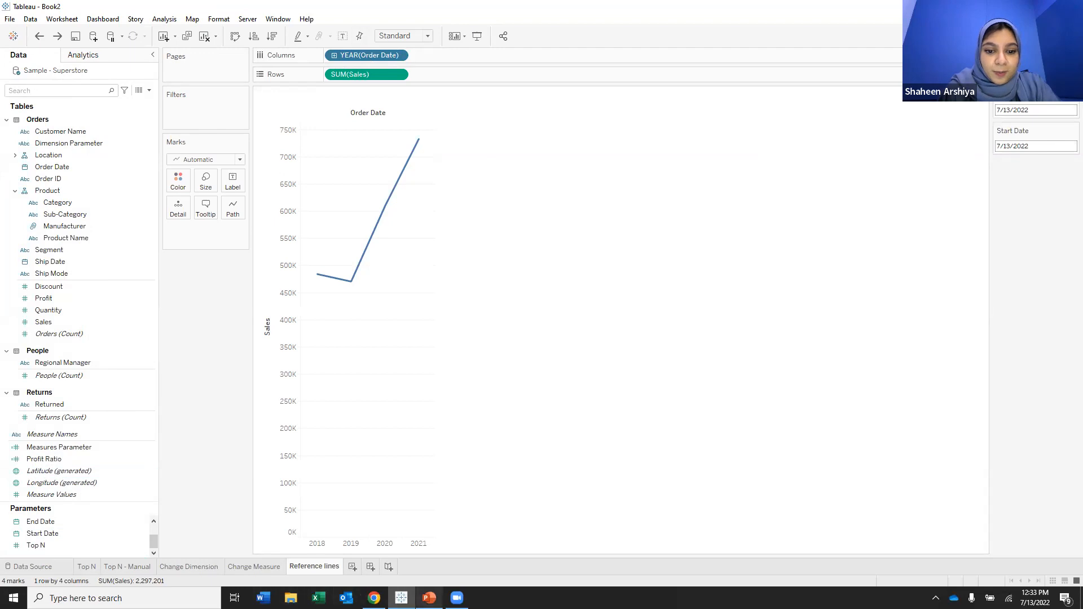
Switch to the PowerPoint presentation and start the slide show from the current Parameters slide.
left_click(429, 598)
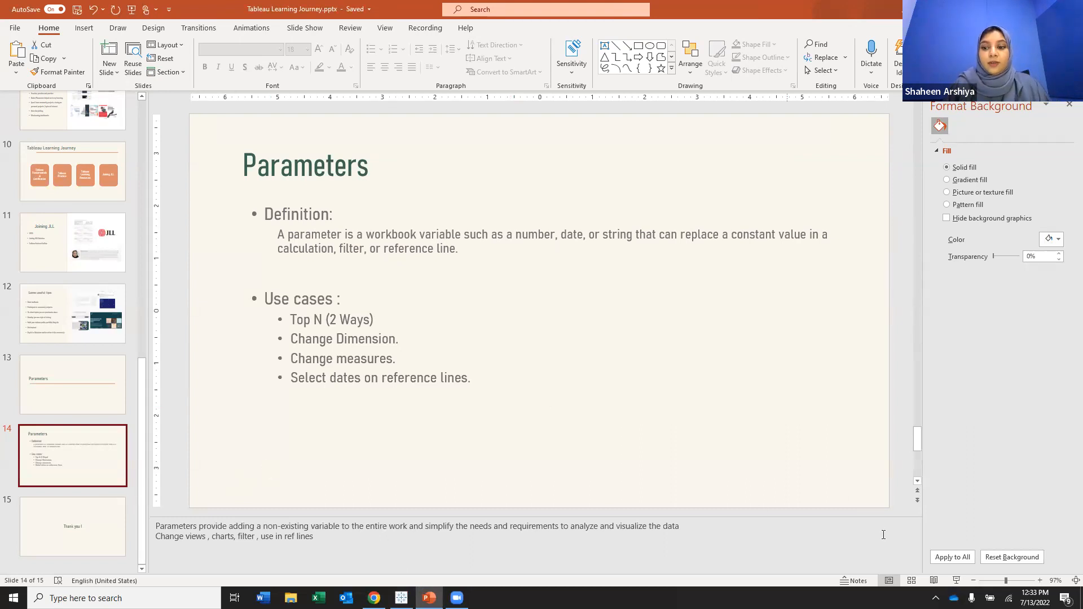
left_click(957, 580)
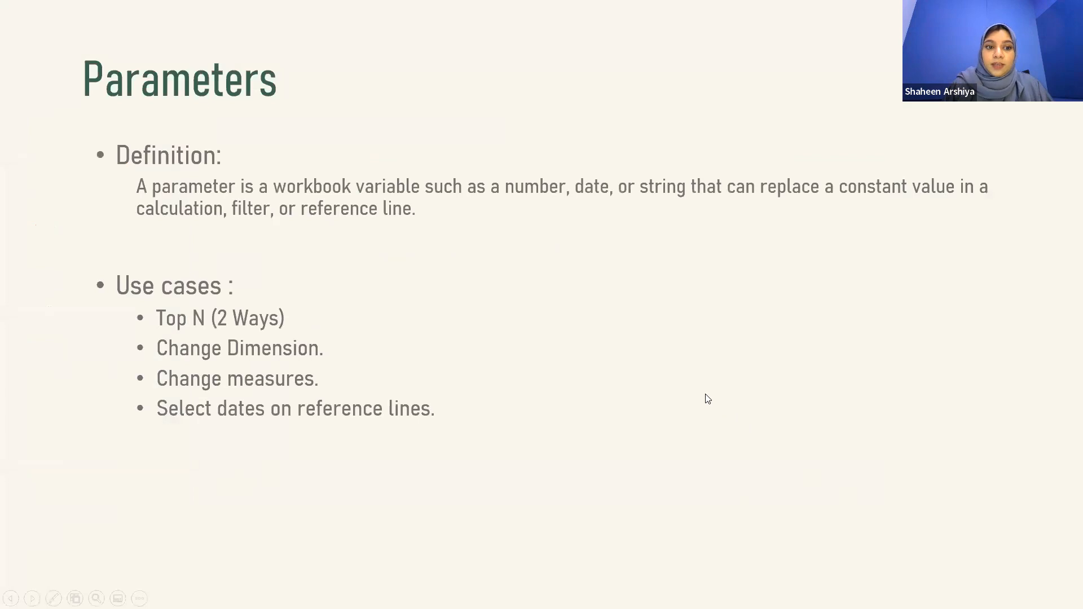